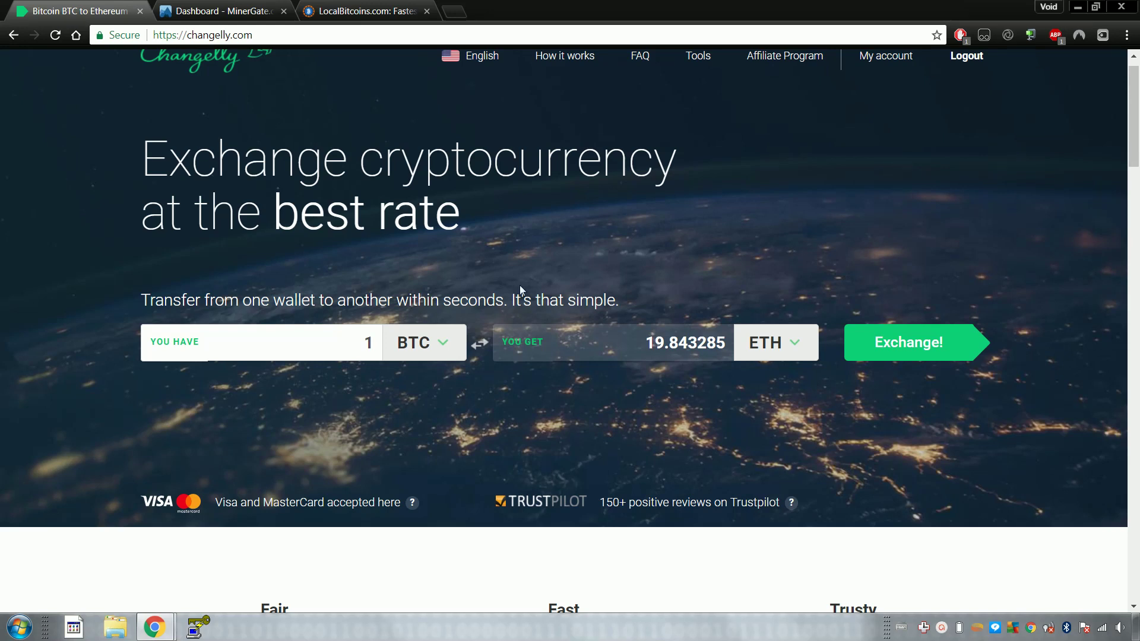
Check the MinerGate dashboard and LocalBitcoins send form, opening and closing the account menu
scroll(374, 88, up, 1)
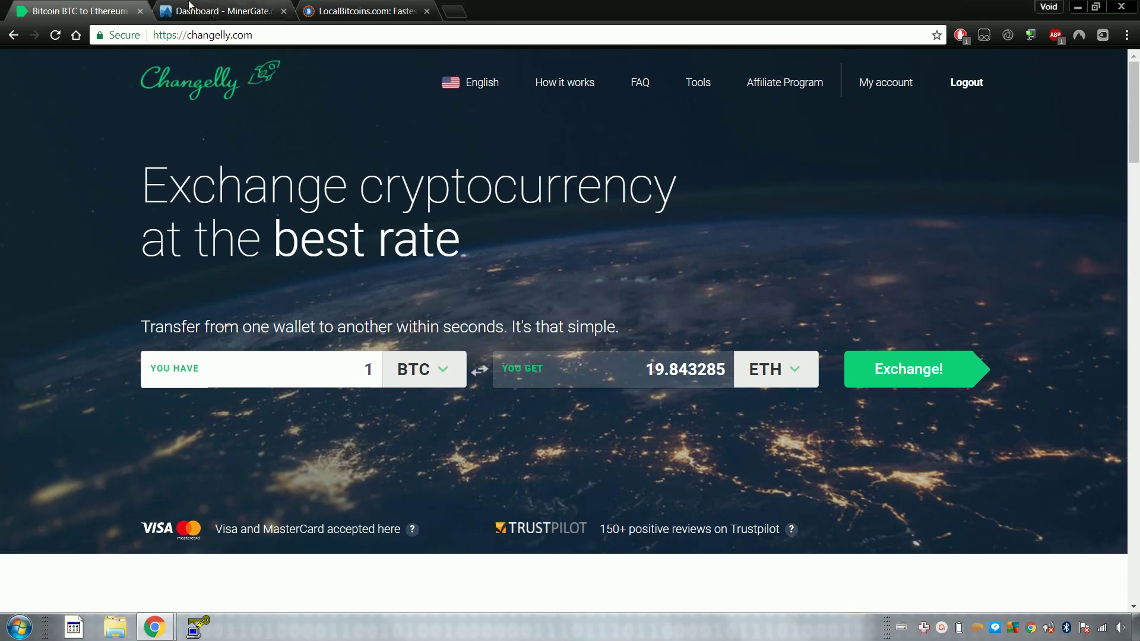
click(205, 11)
click(362, 11)
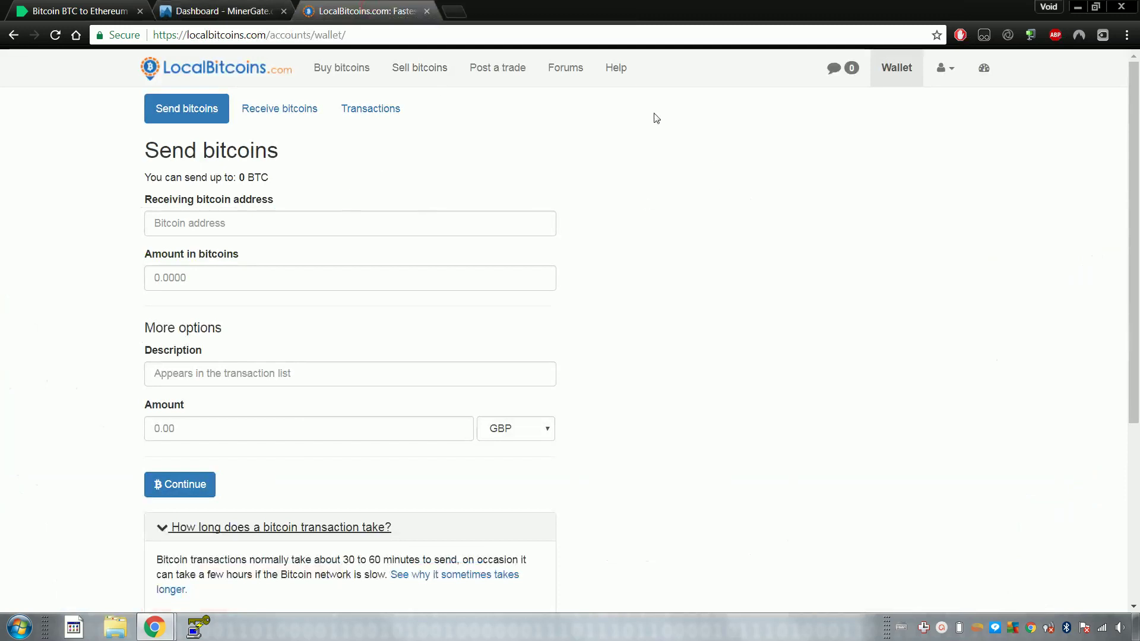
click(947, 68)
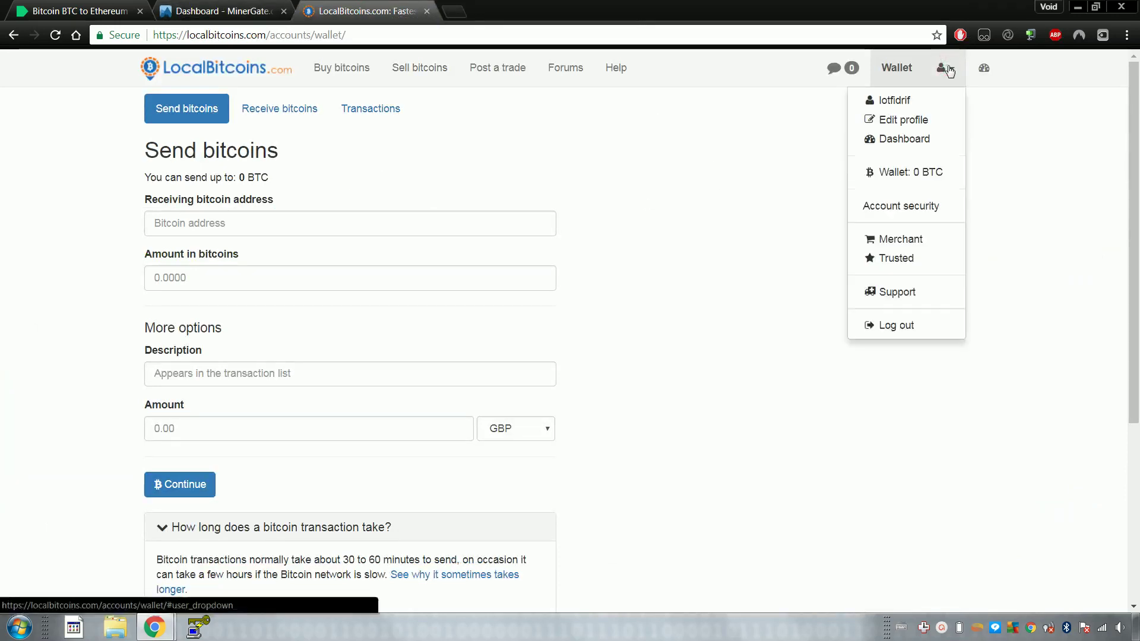
click(947, 68)
Flip between the MinerGate, Changelly and LocalBitcoins tabs, settling on the Changelly exchange page
click(225, 11)
click(118, 11)
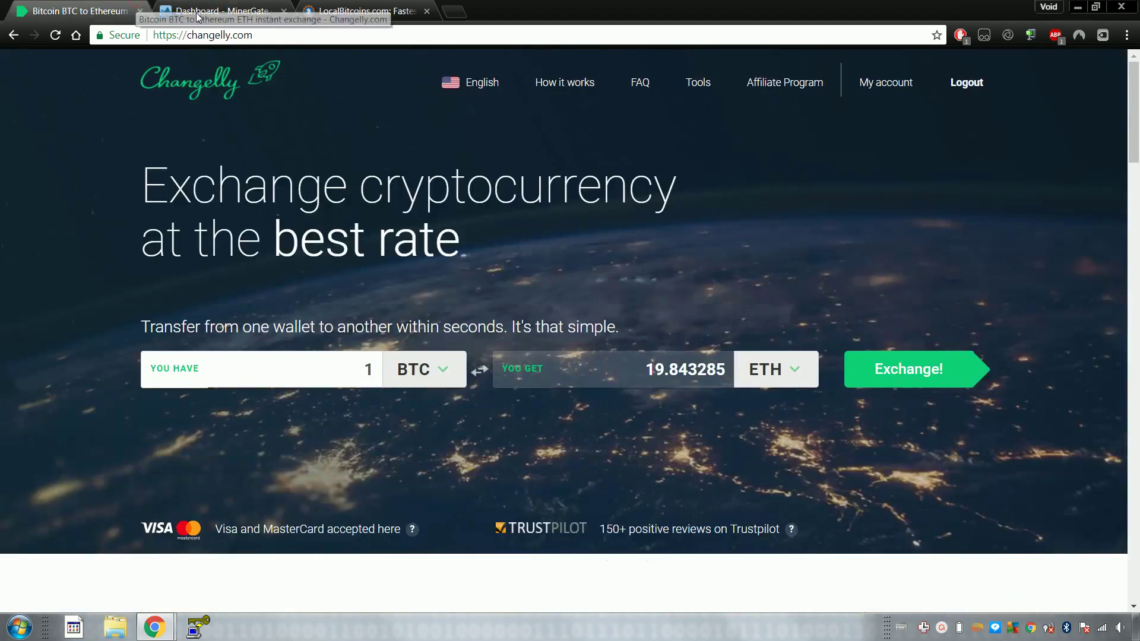
click(214, 11)
click(362, 11)
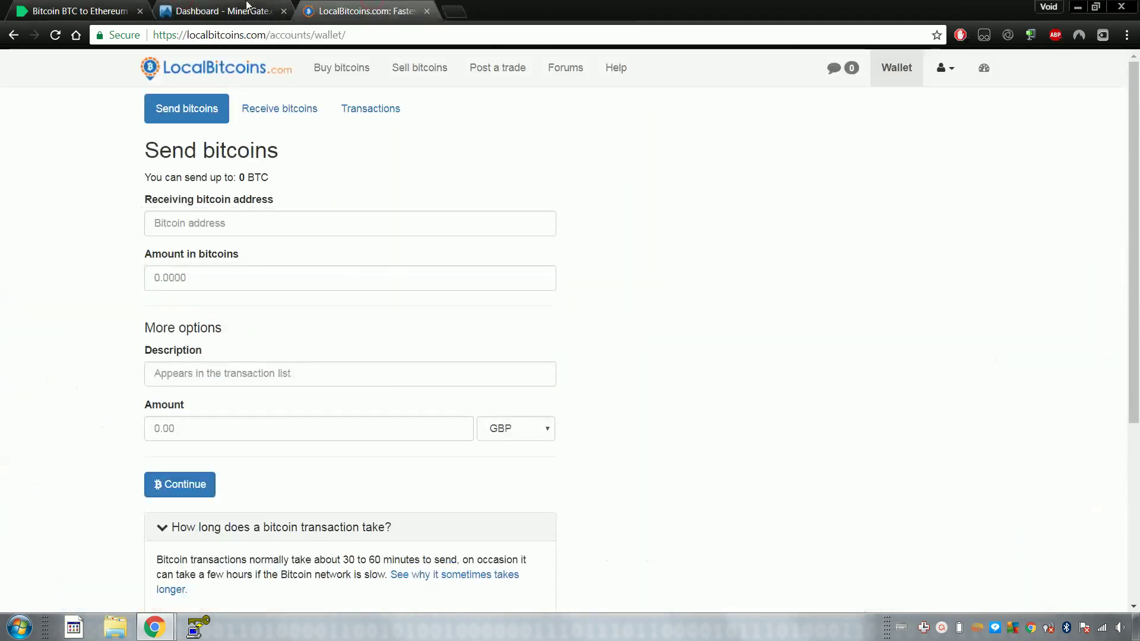
click(226, 11)
click(77, 11)
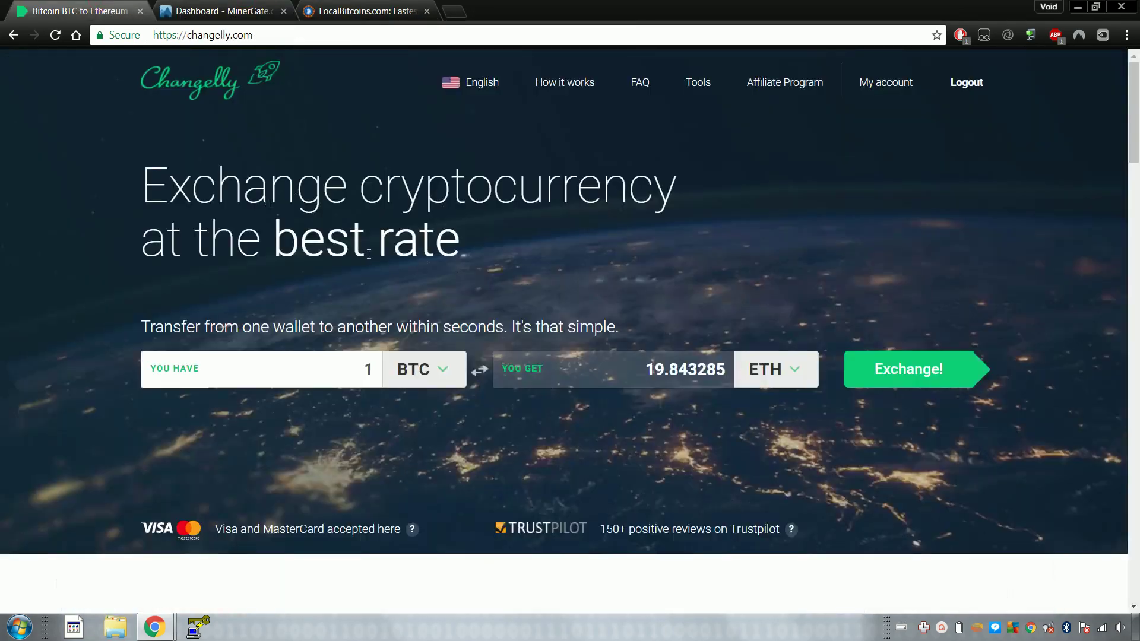
scroll(178, 227, down, 8)
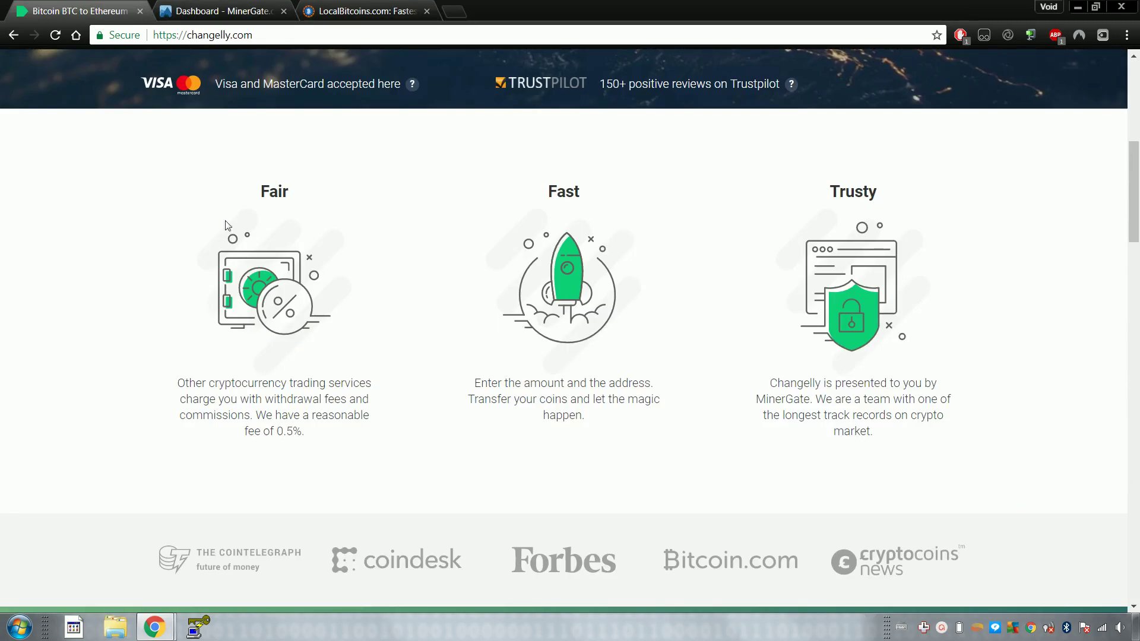
scroll(226, 225, up, 6)
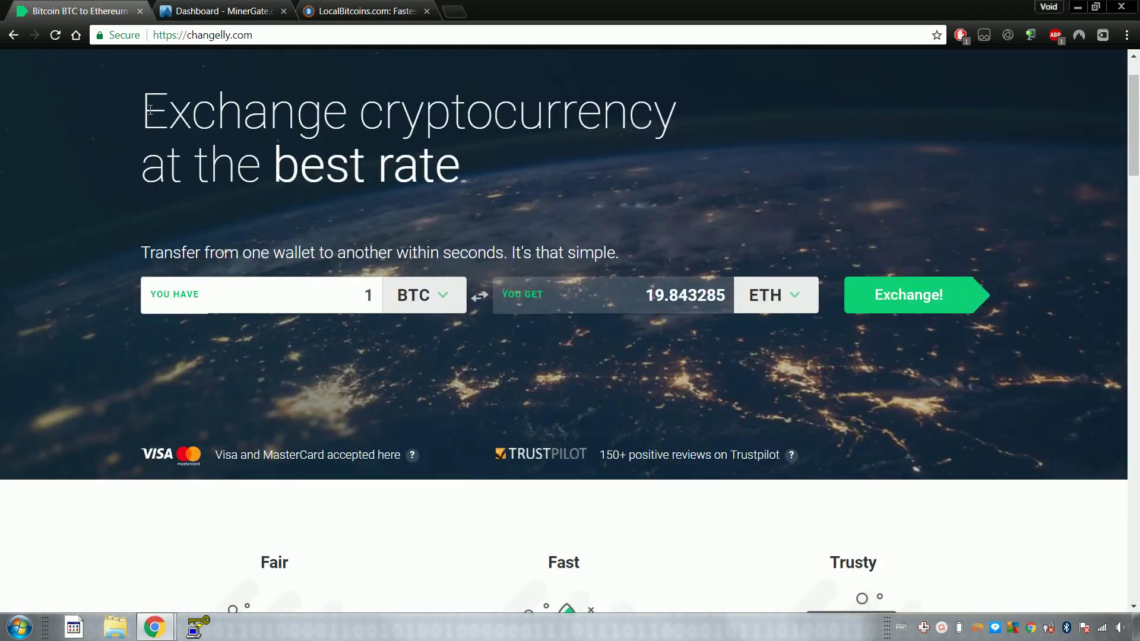
Set Changelly to pay 50 USD, giving a quote of about 0.1199 ETH
drag(146, 101, 466, 169)
click(466, 169)
click(441, 296)
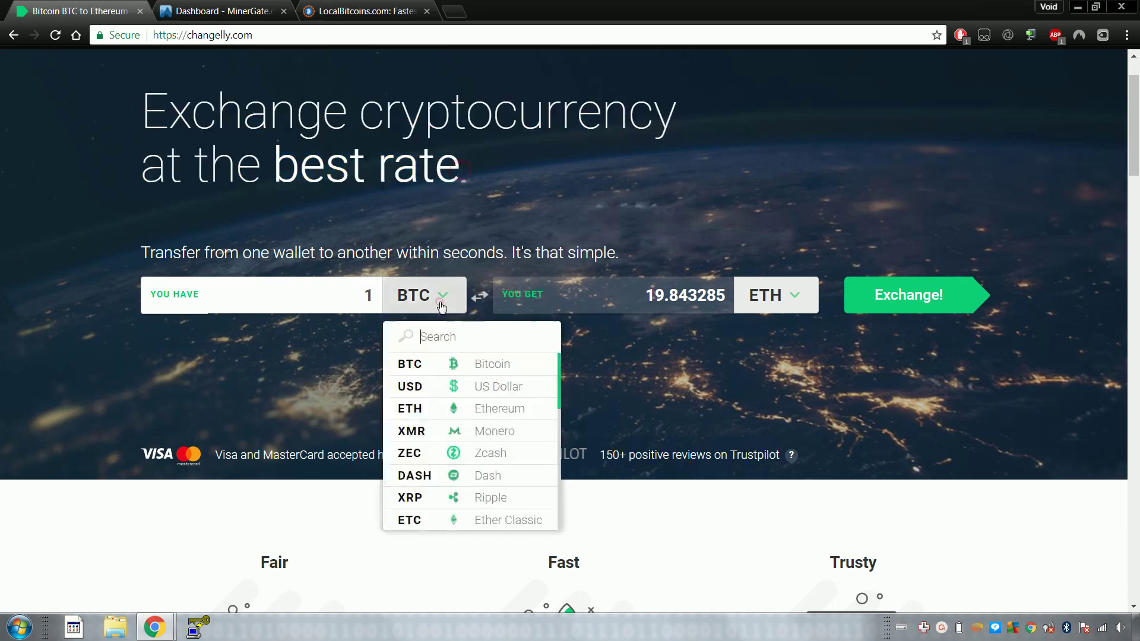
click(450, 385)
double_click(355, 301)
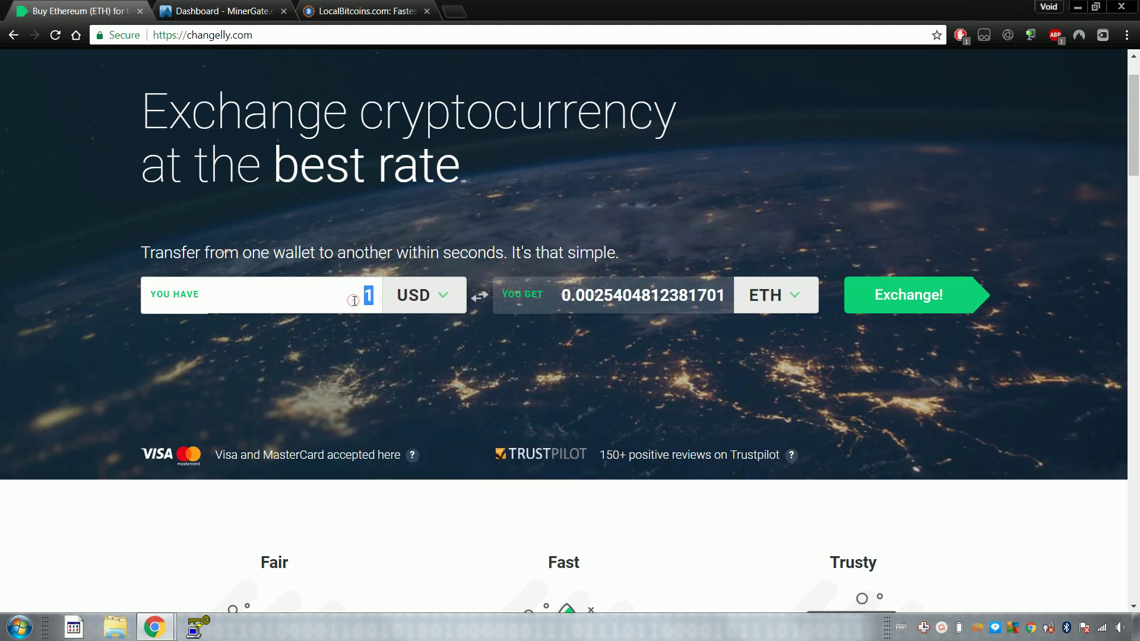
text(50)
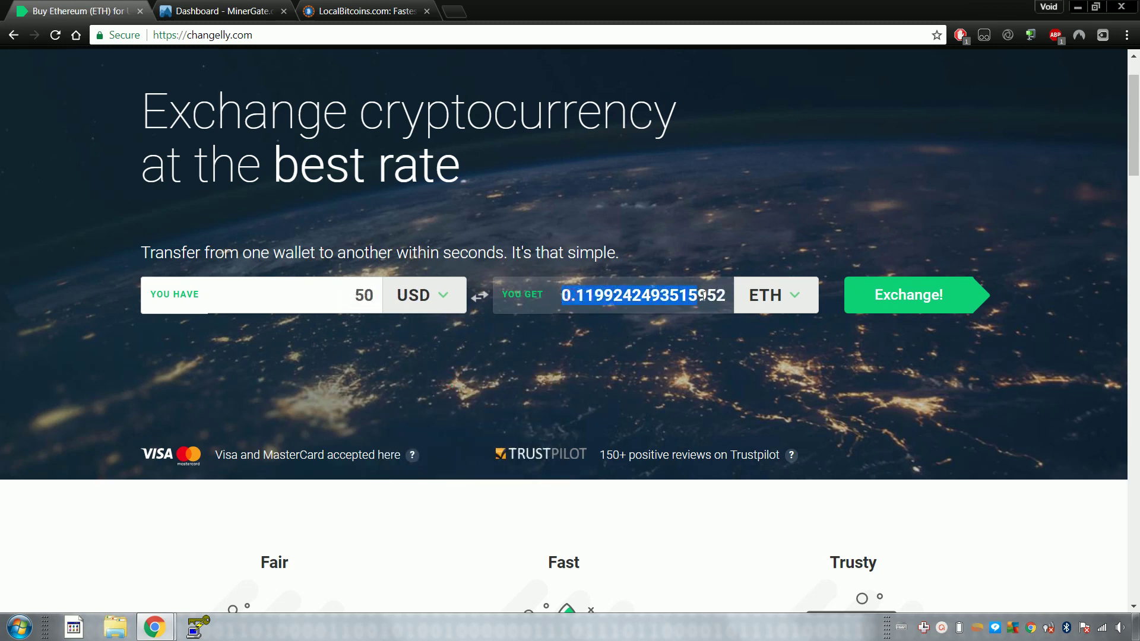
Review the 0.1199242493515952 ETH quote and highlight the page headline
drag(561, 299, 729, 299)
scroll(622, 373, up, 1)
scroll(636, 384, down, 3)
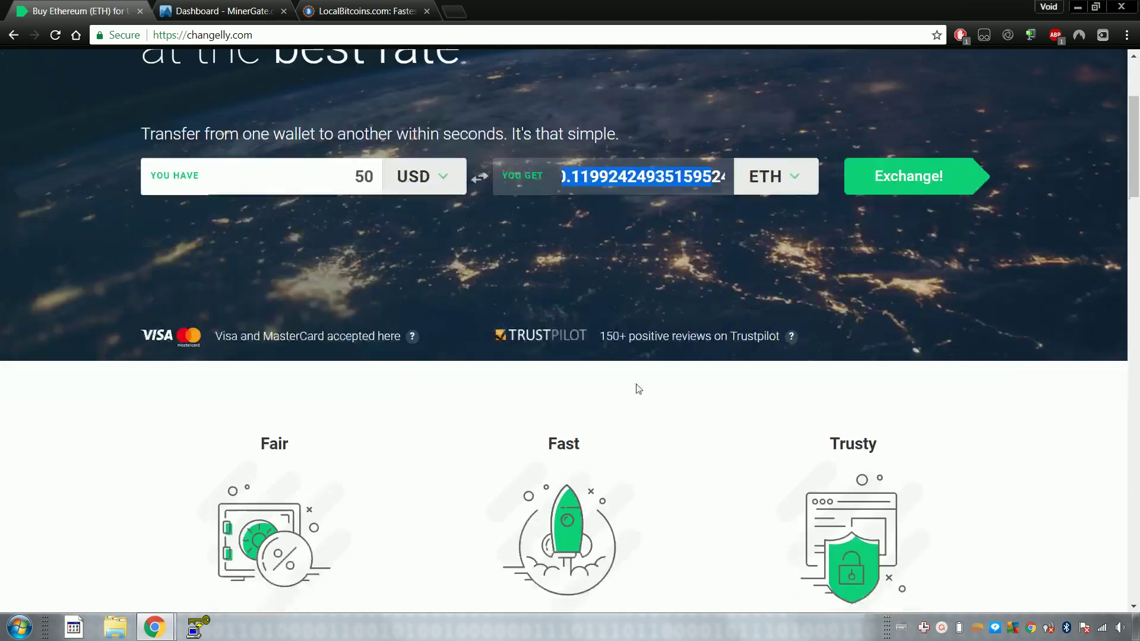
scroll(636, 383, up, 3)
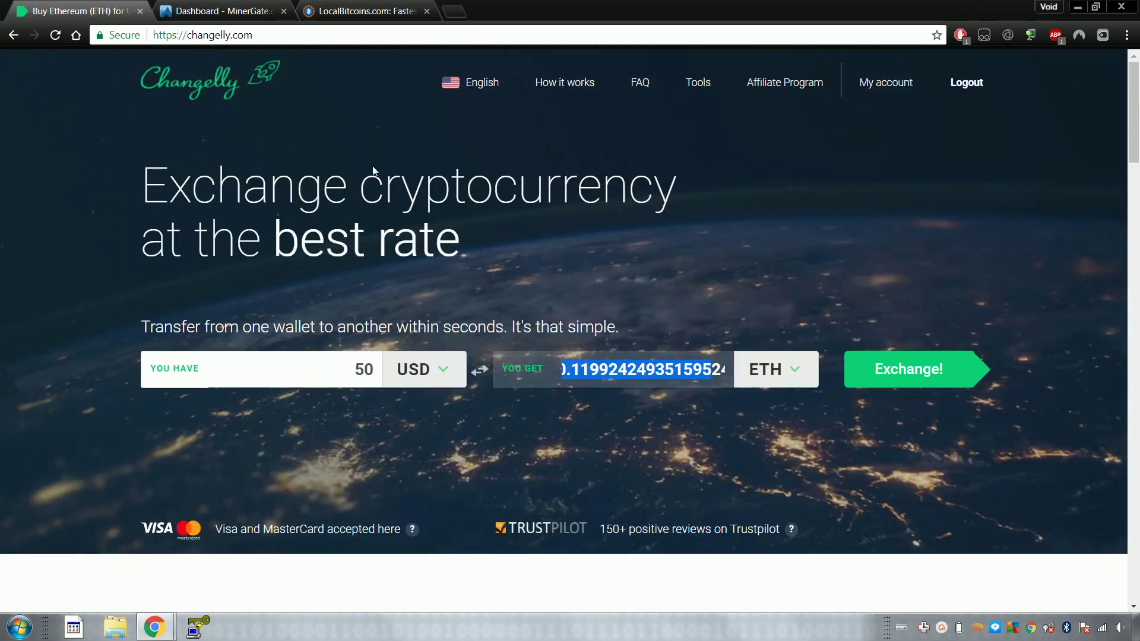
drag(475, 256, 143, 197)
On the MinerGate dashboard, keep BTC as balance currency and select the 0.145187523412 Monero balance
click(220, 211)
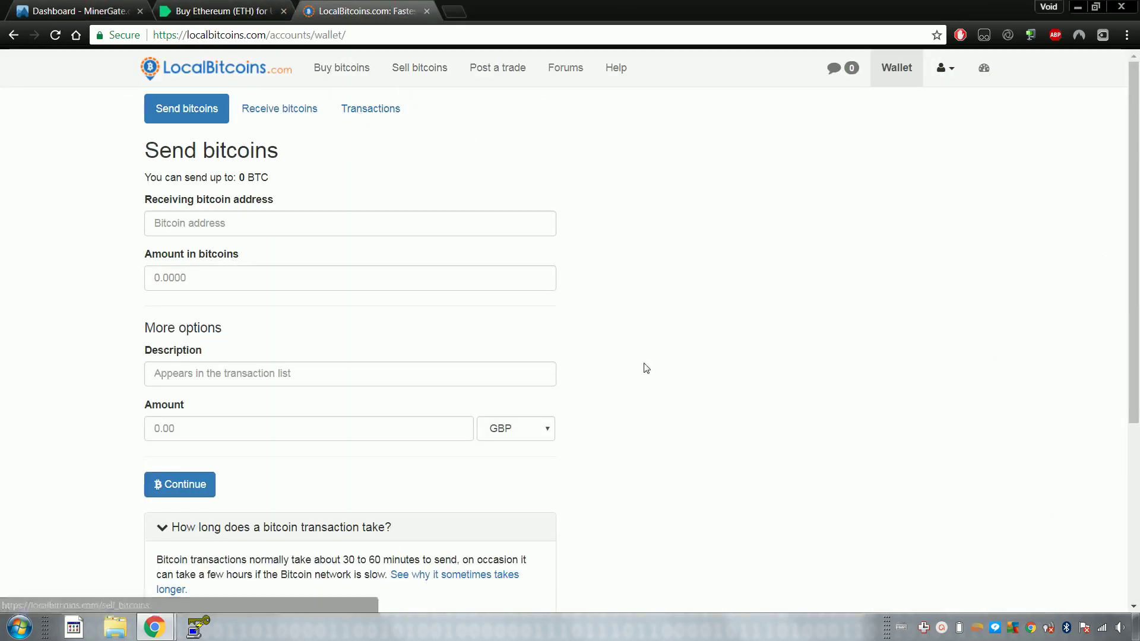
click(93, 11)
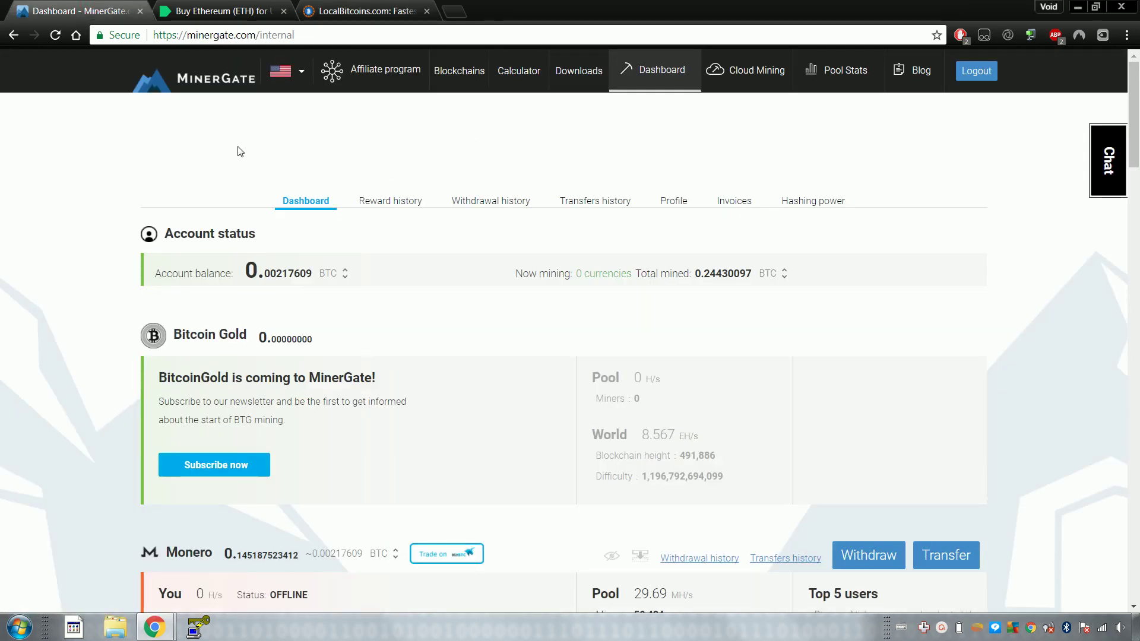
click(339, 273)
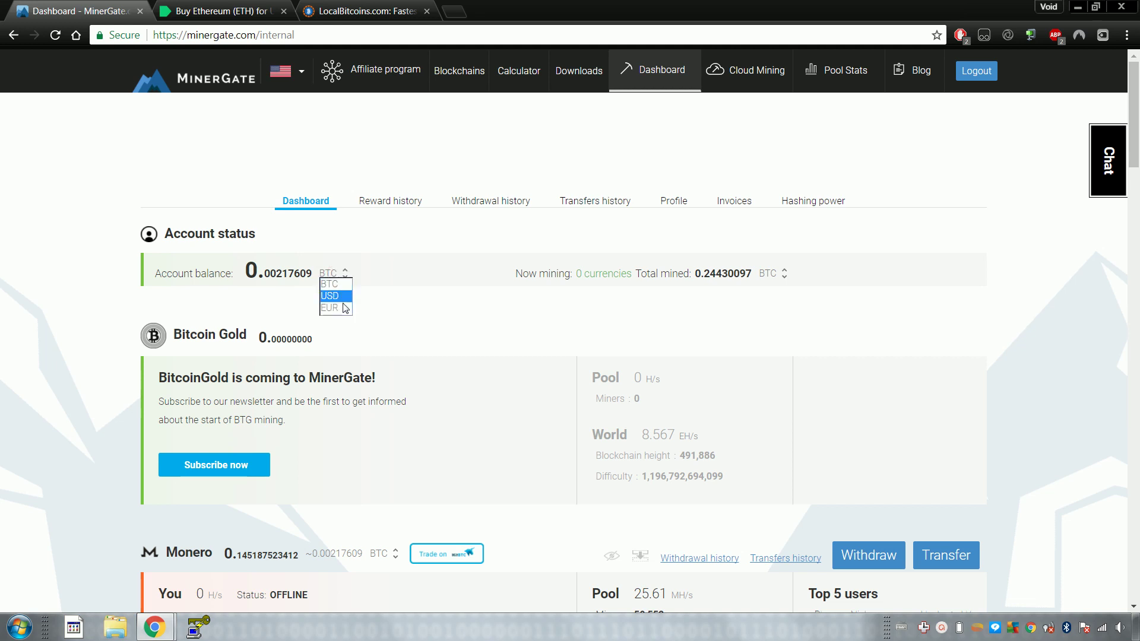
click(359, 252)
scroll(362, 268, down, 4)
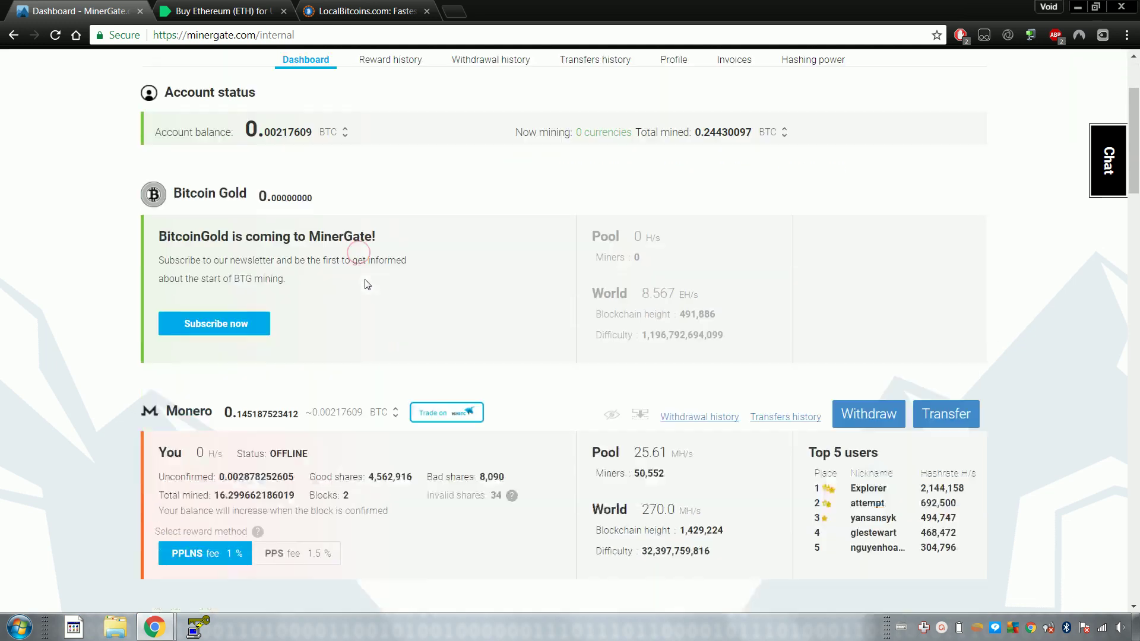
mouse_move(225, 332)
mouse_down()
mouse_move(281, 336)
mouse_move(224, 331)
mouse_up()
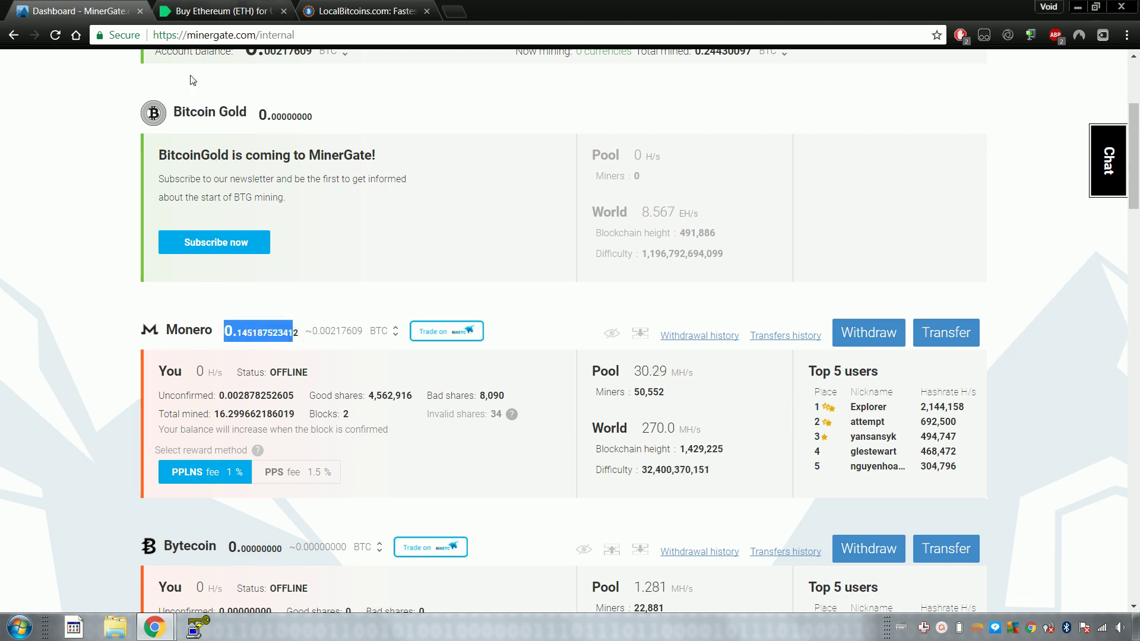
drag(225, 332, 298, 338)
key(ctrl+c)
key(ctrl+Tab)
Pay with XMR, pasting 0.145187523412 as the amount for about 0.042785 ETH
click(446, 369)
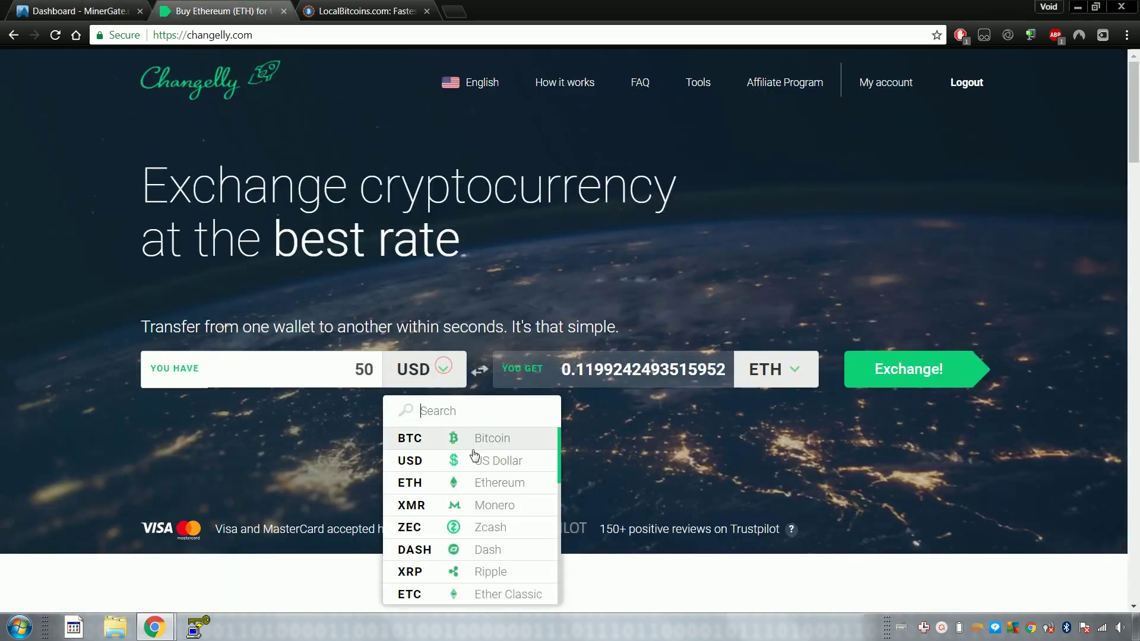
click(477, 505)
double_click(362, 369)
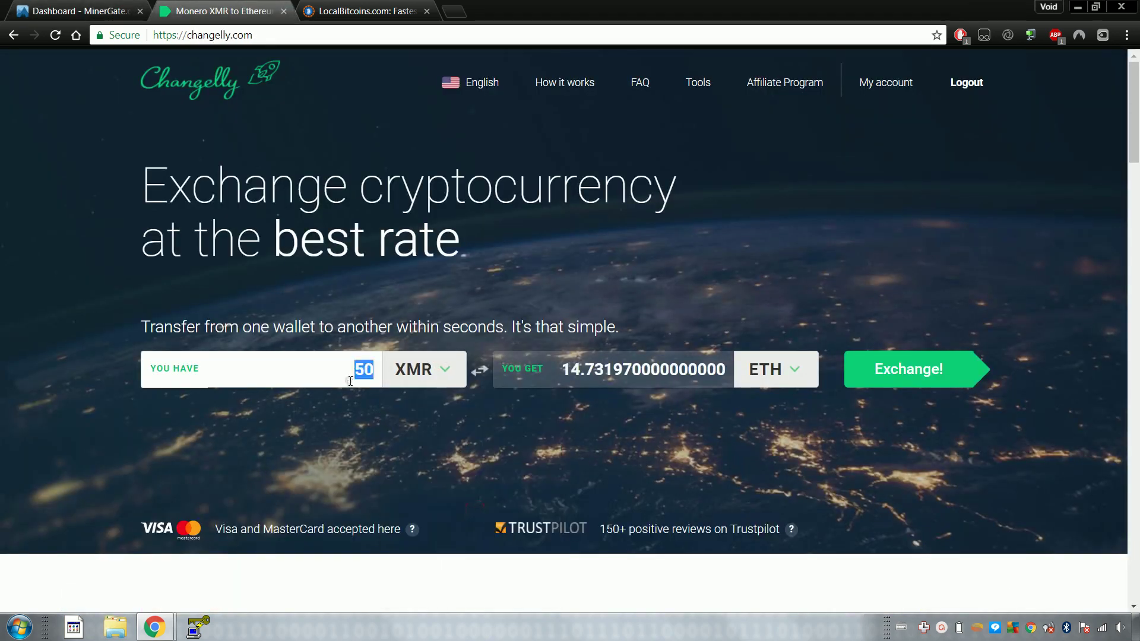
key(ctrl+v)
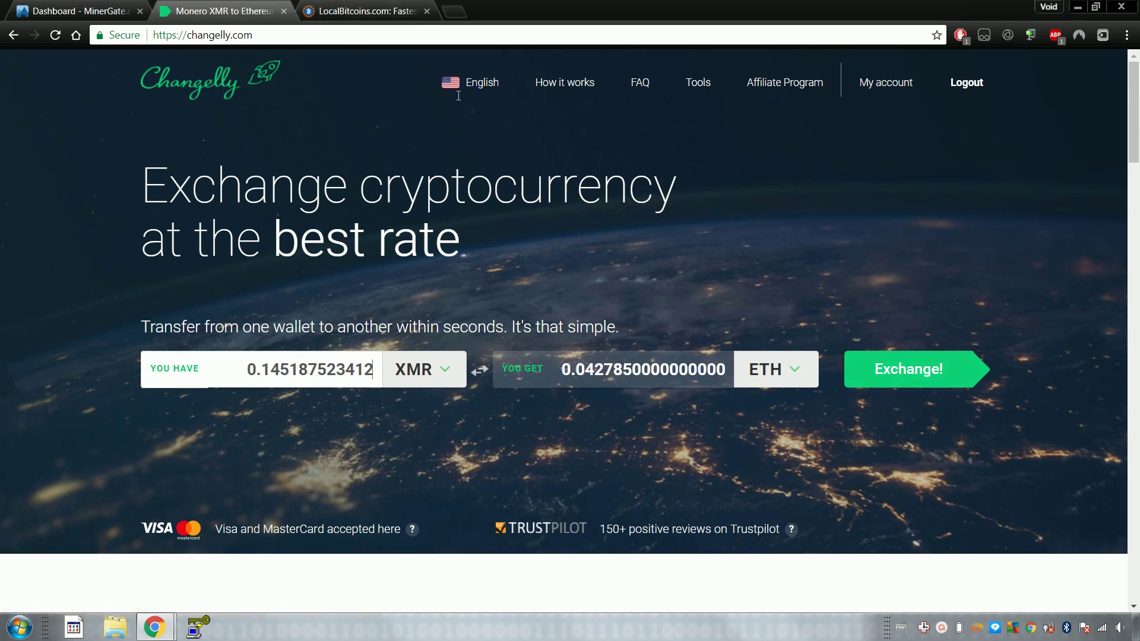
click(409, 15)
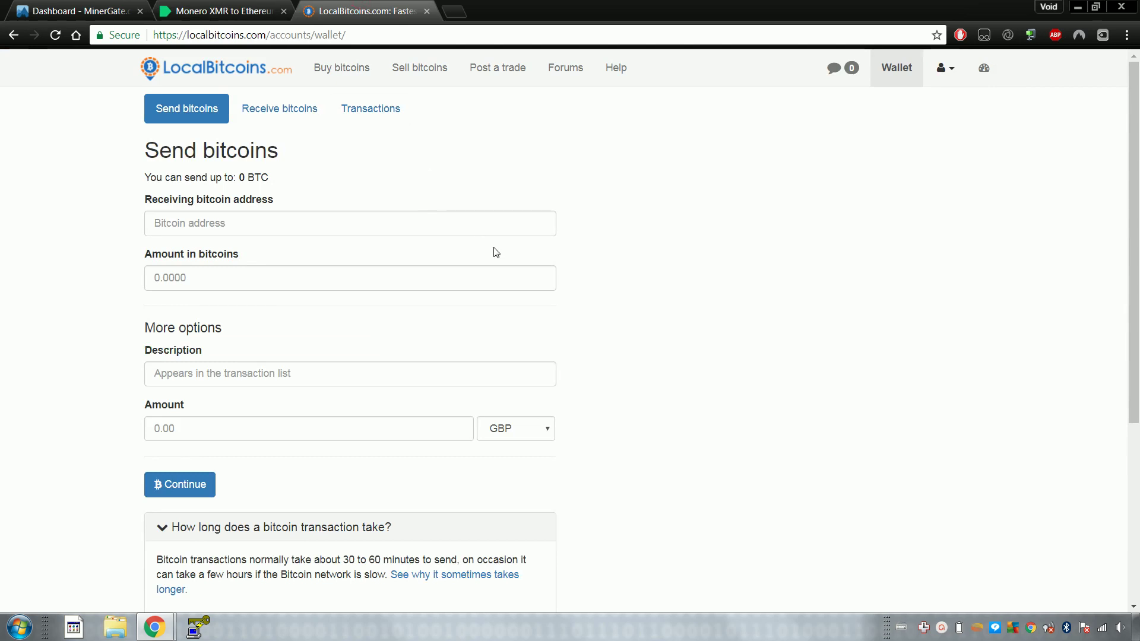
Review the LocalBitcoins receiving address label, then return to the Changelly exchange
triple_click(211, 196)
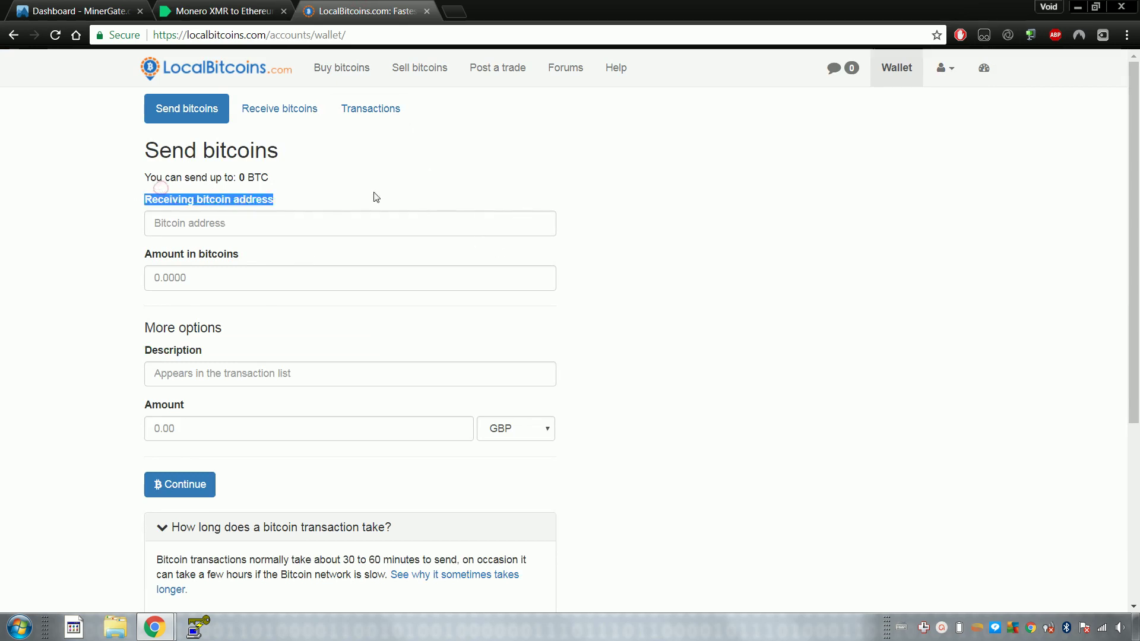
click(371, 193)
click(208, 10)
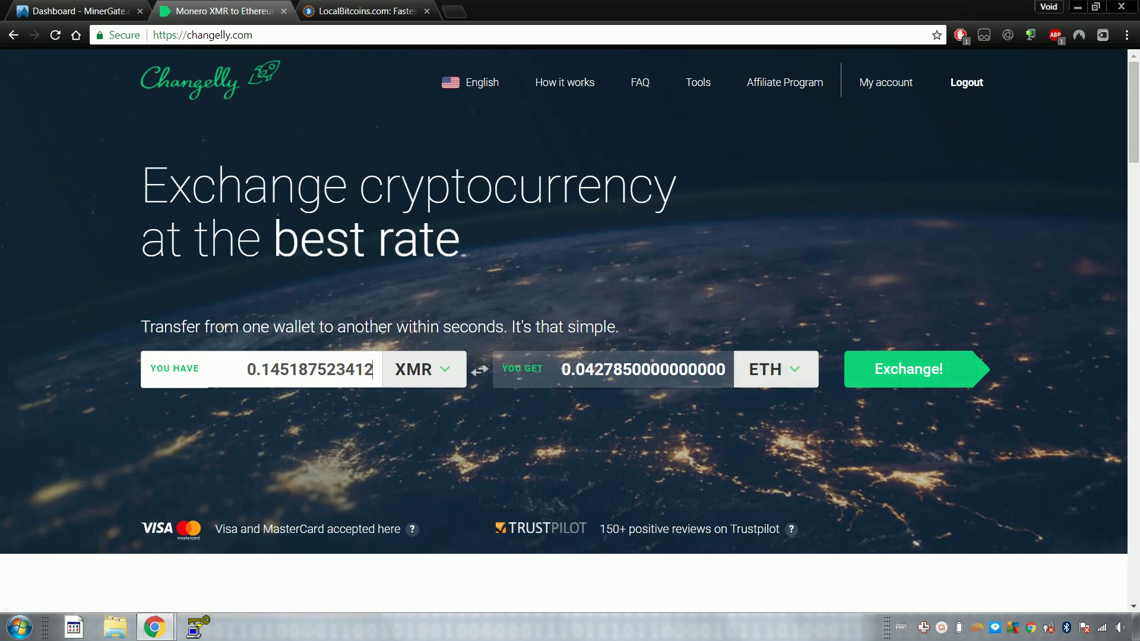
click(337, 12)
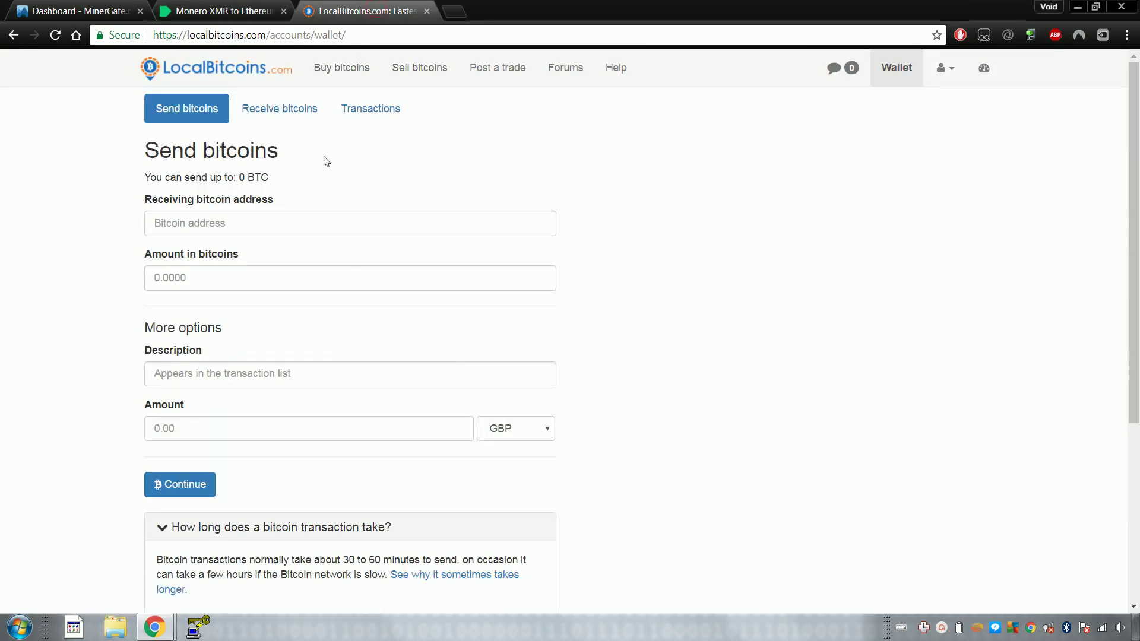
click(234, 7)
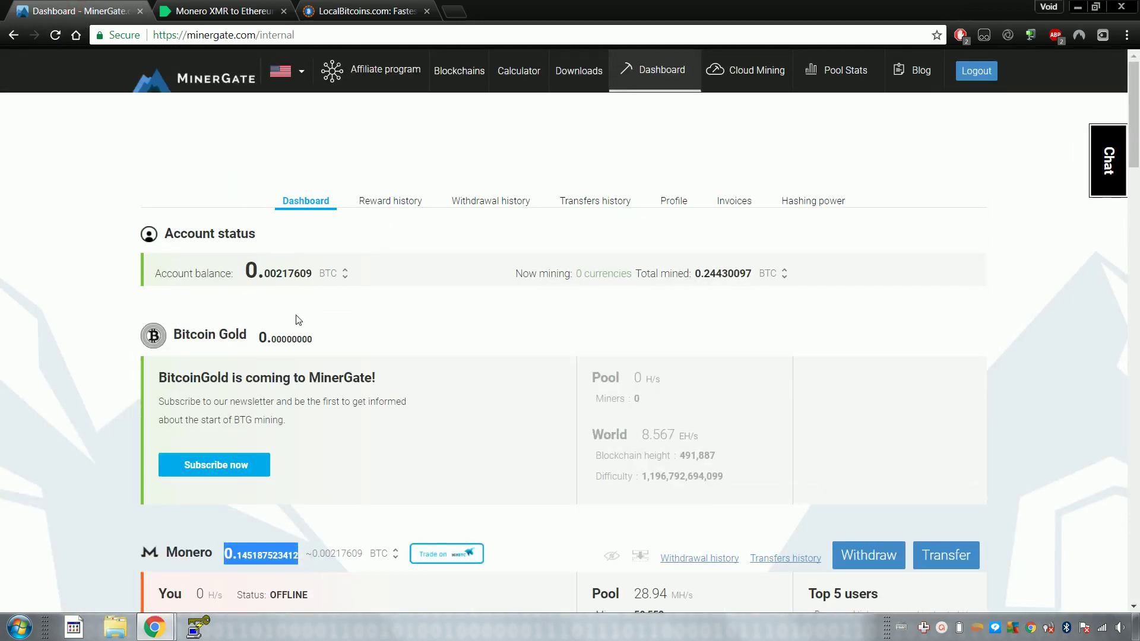
scroll(298, 321, down, 3)
Browse the list of coins available to send in Changelly, then close it
click(224, 11)
click(443, 385)
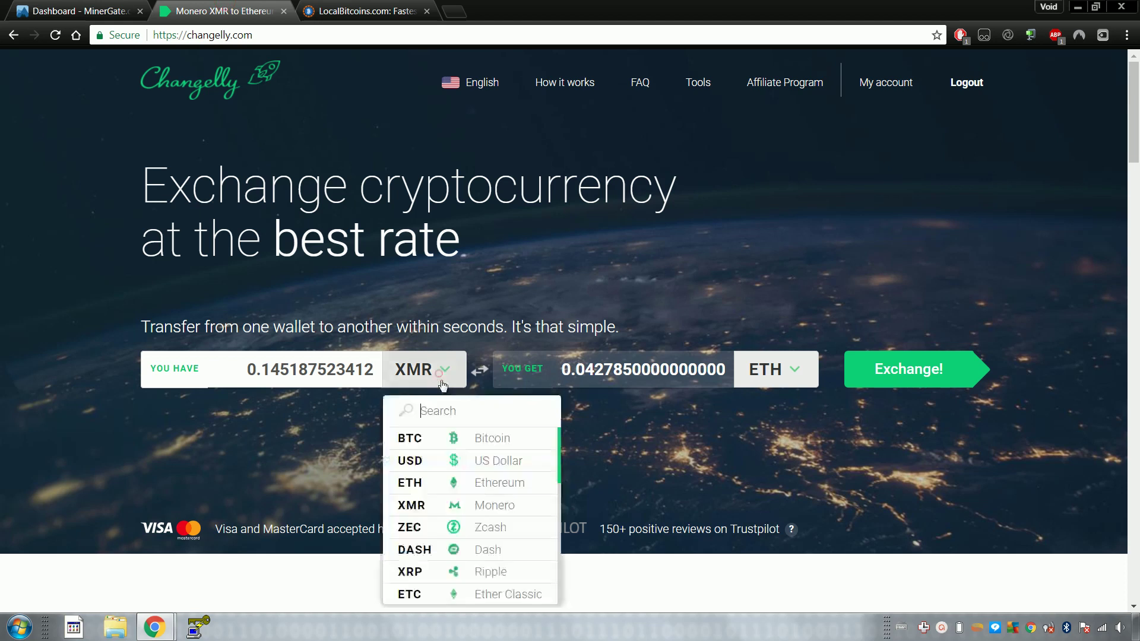
scroll(475, 478, down, 5)
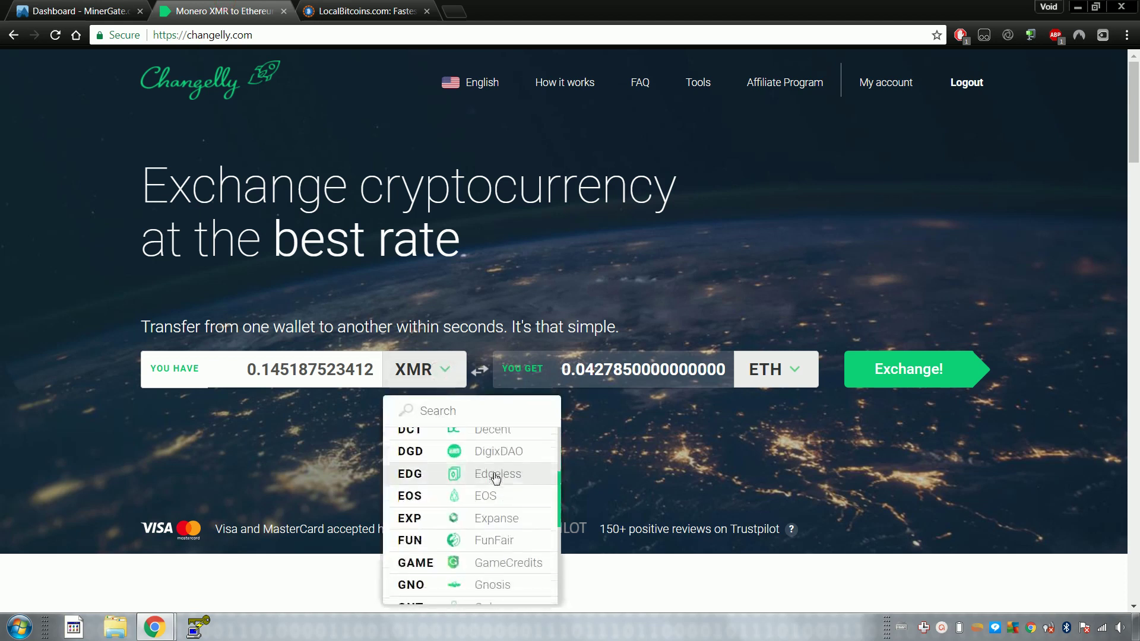
scroll(487, 484, down, 10)
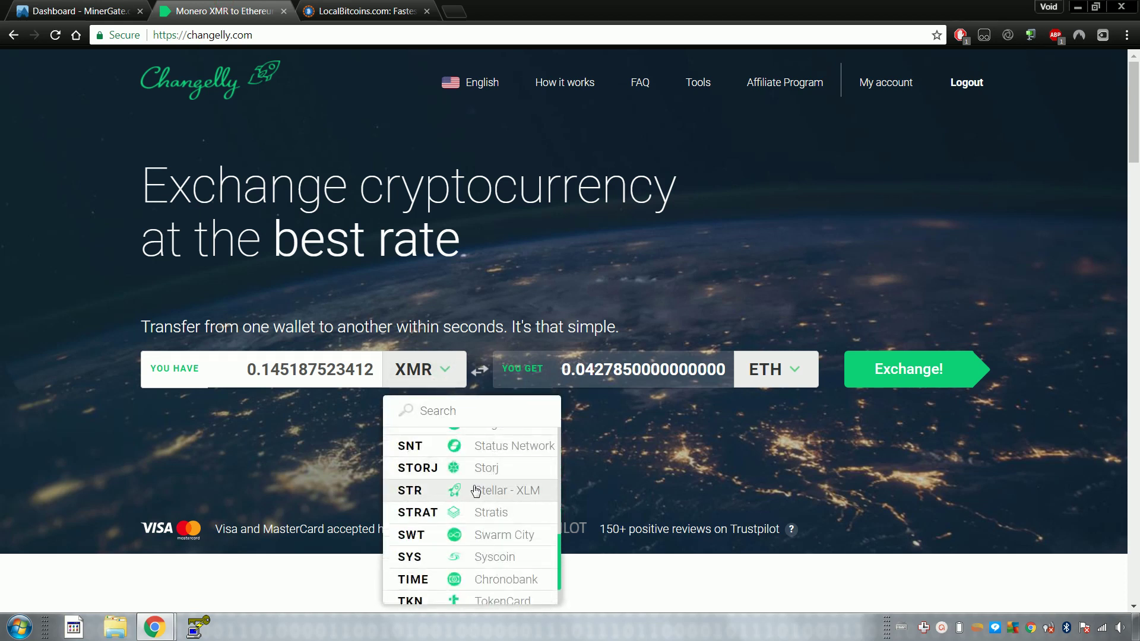
scroll(475, 490, down, 5)
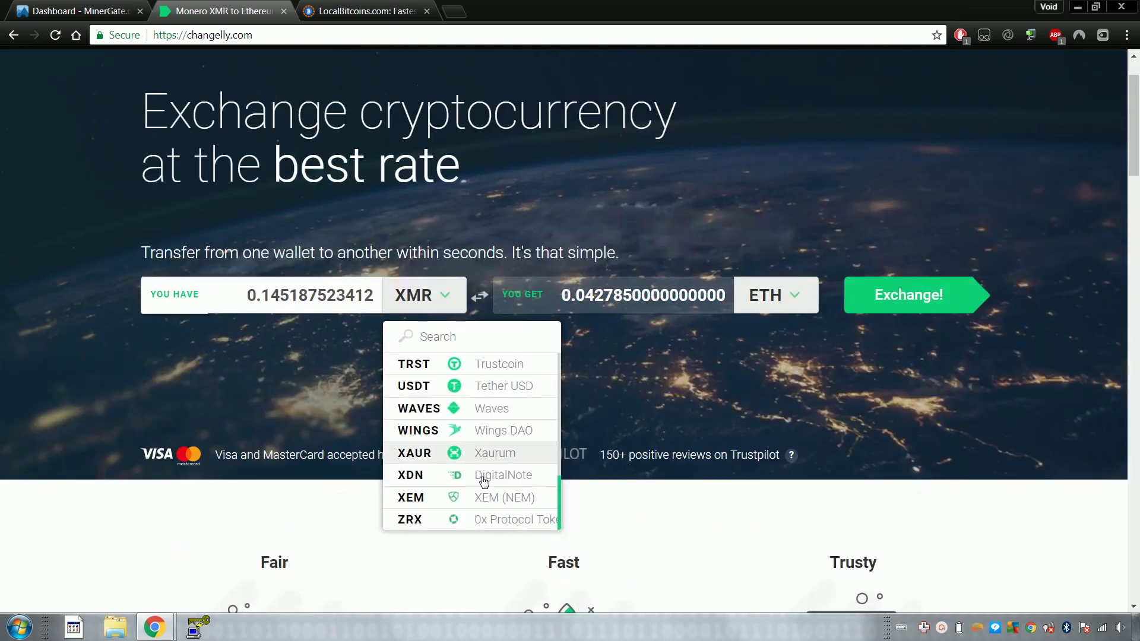
scroll(484, 481, up, 15)
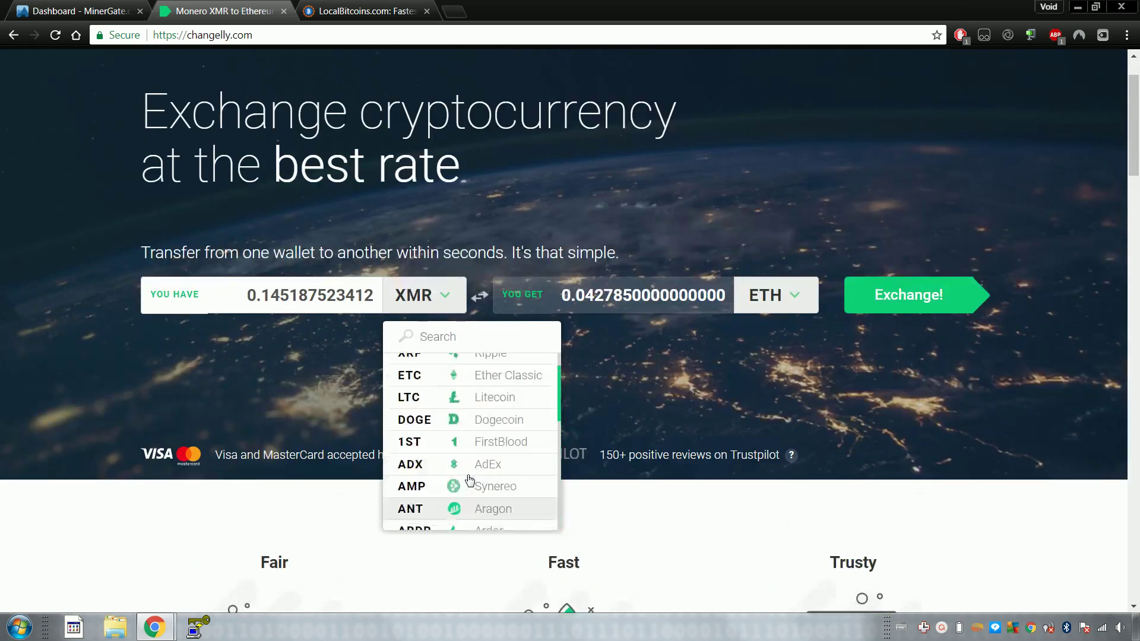
scroll(470, 479, up, 5)
click(646, 365)
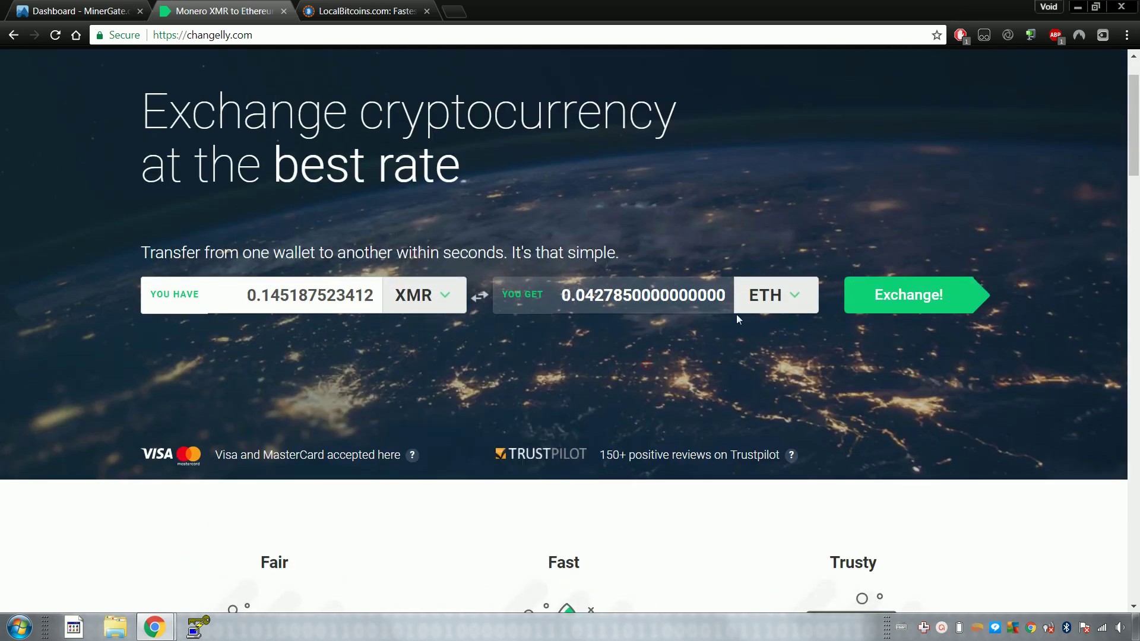
Browse the coins available to receive, then return to the LocalBitcoins Send bitcoins page
click(771, 296)
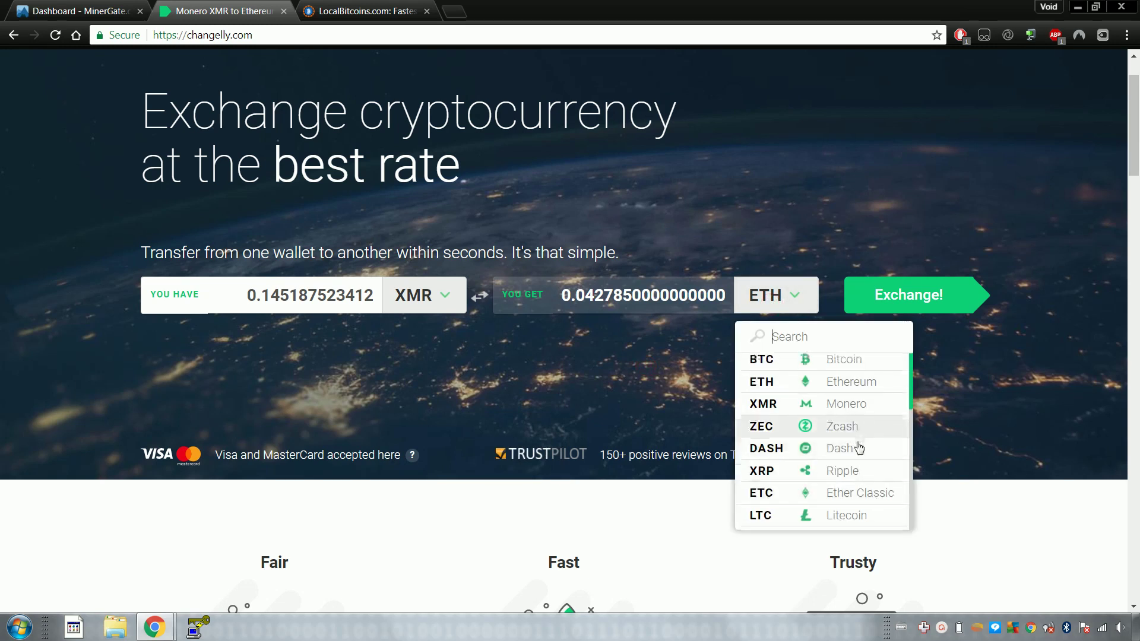
scroll(859, 448, down, 5)
scroll(854, 449, up, 5)
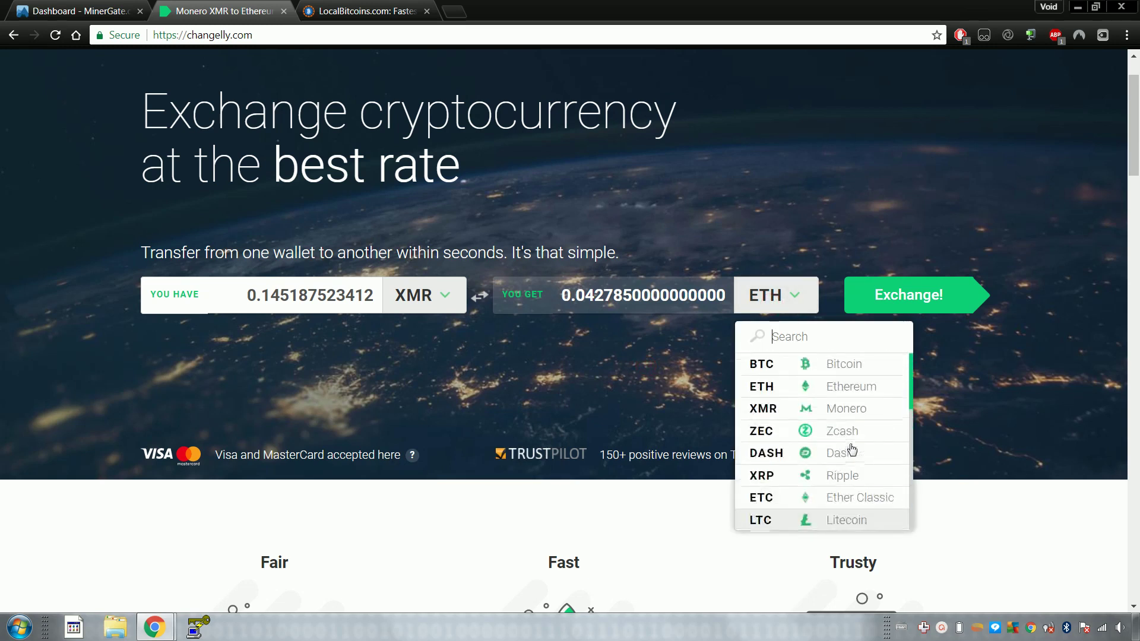
click(533, 401)
click(373, 8)
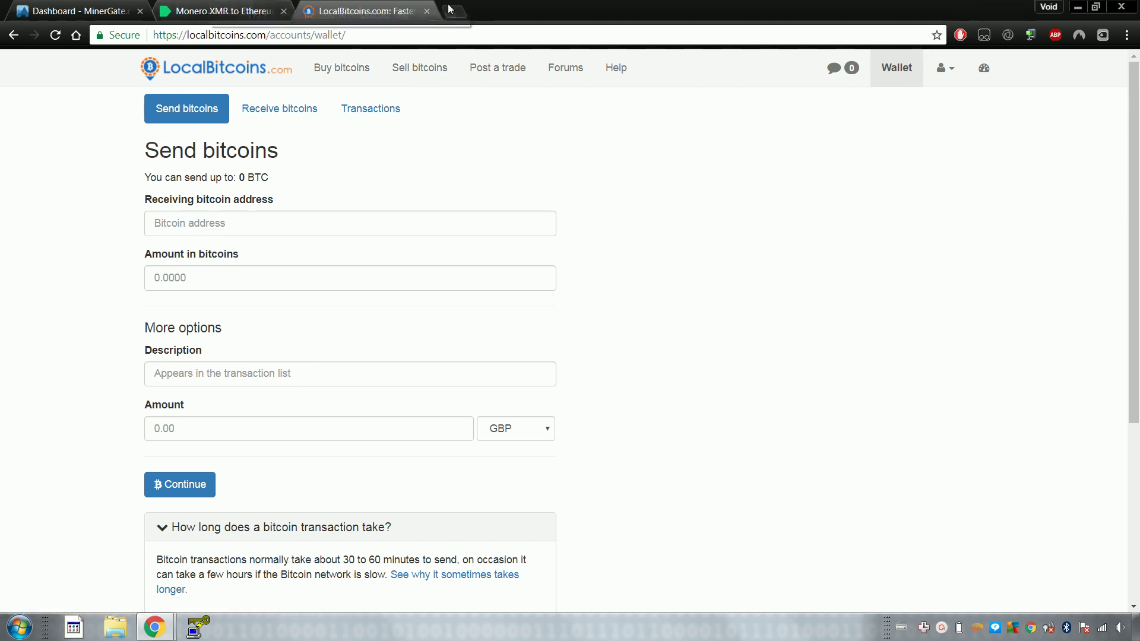
Start the XMR to ETH exchange on Changelly
key(ctrl+t)
key(ctrl+w)
click(244, 5)
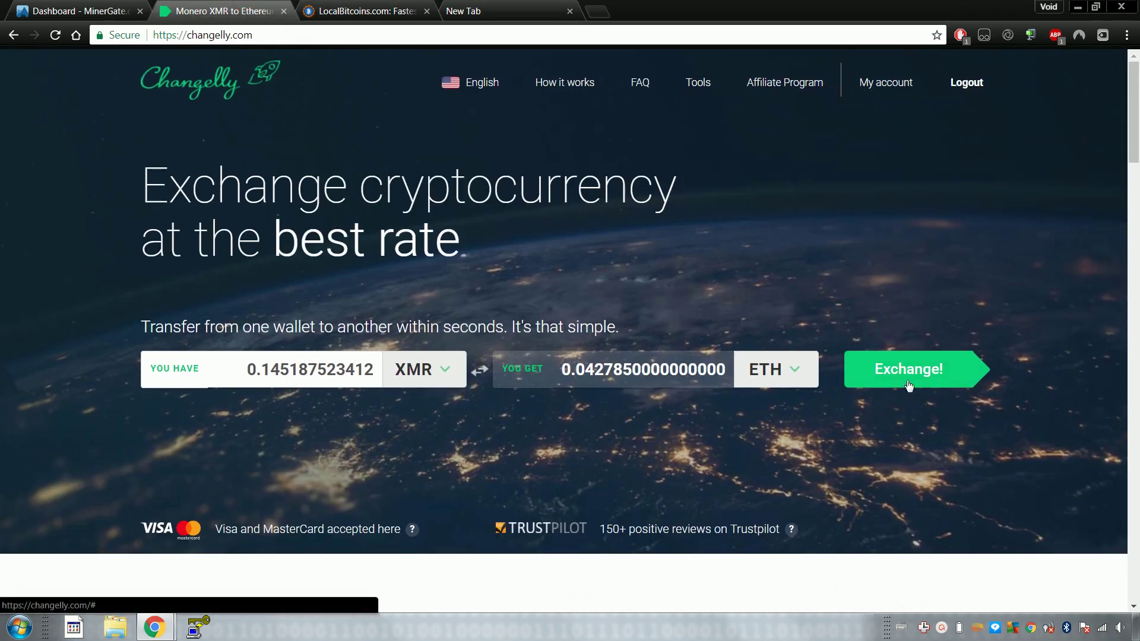
click(908, 379)
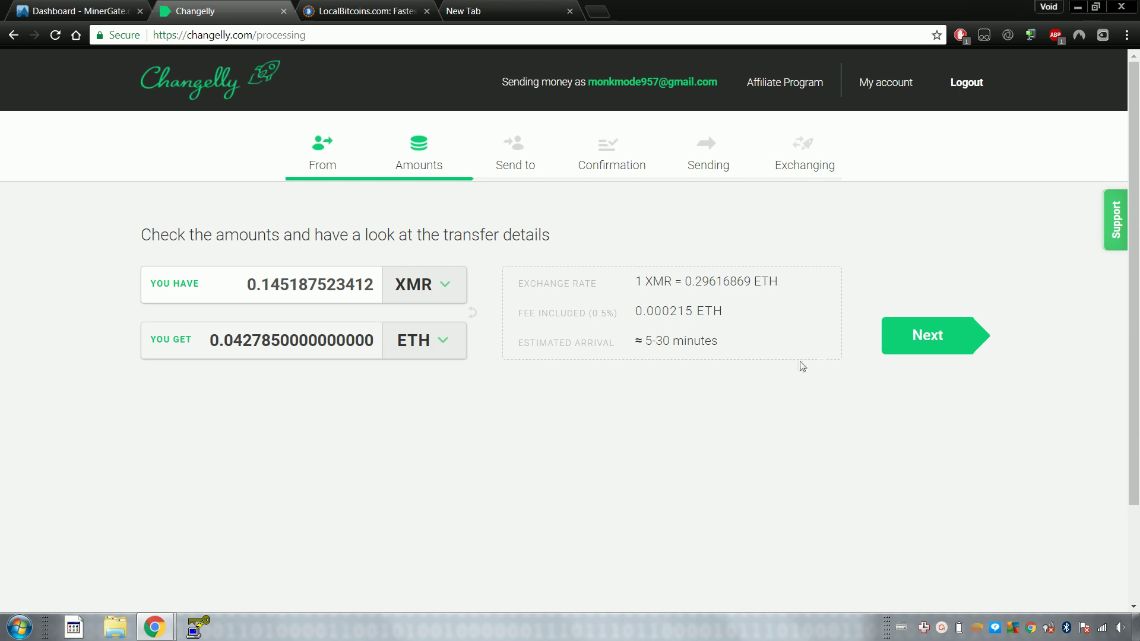
Receive BTC instead, quoting 0.00214773 BTC, and review the 5-30 minute arrival estimate
click(412, 358)
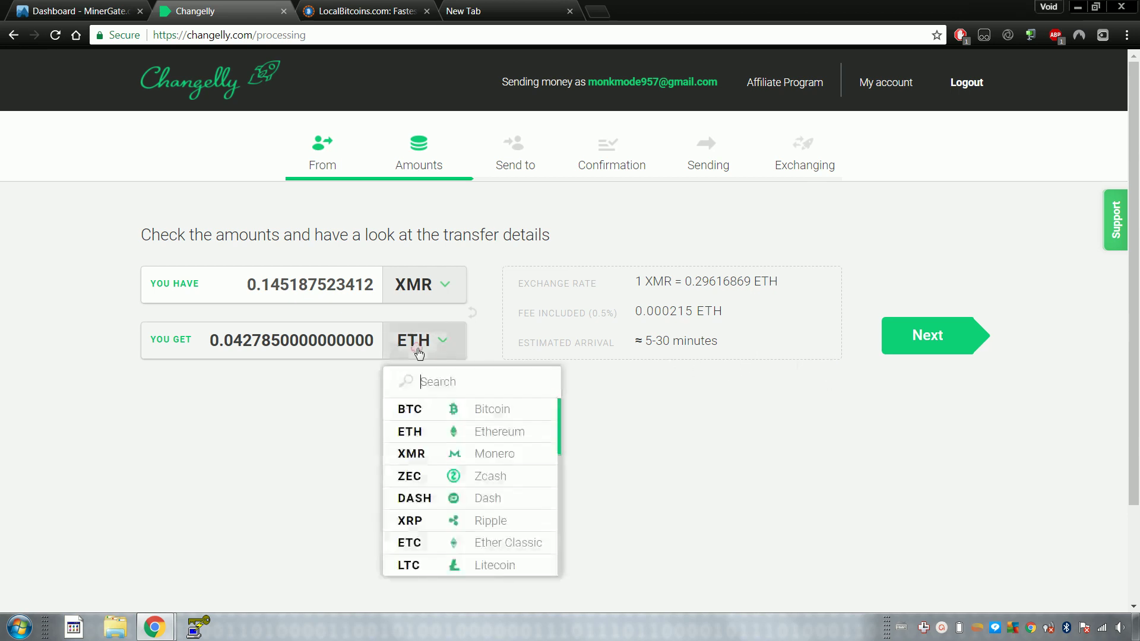
click(451, 409)
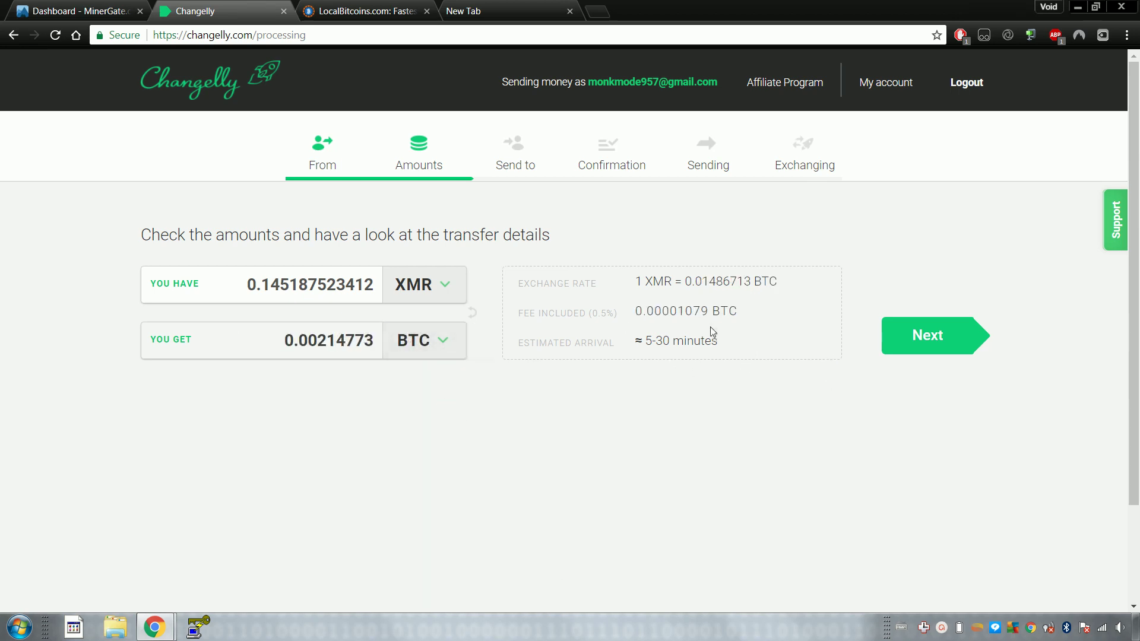
drag(726, 347, 648, 355)
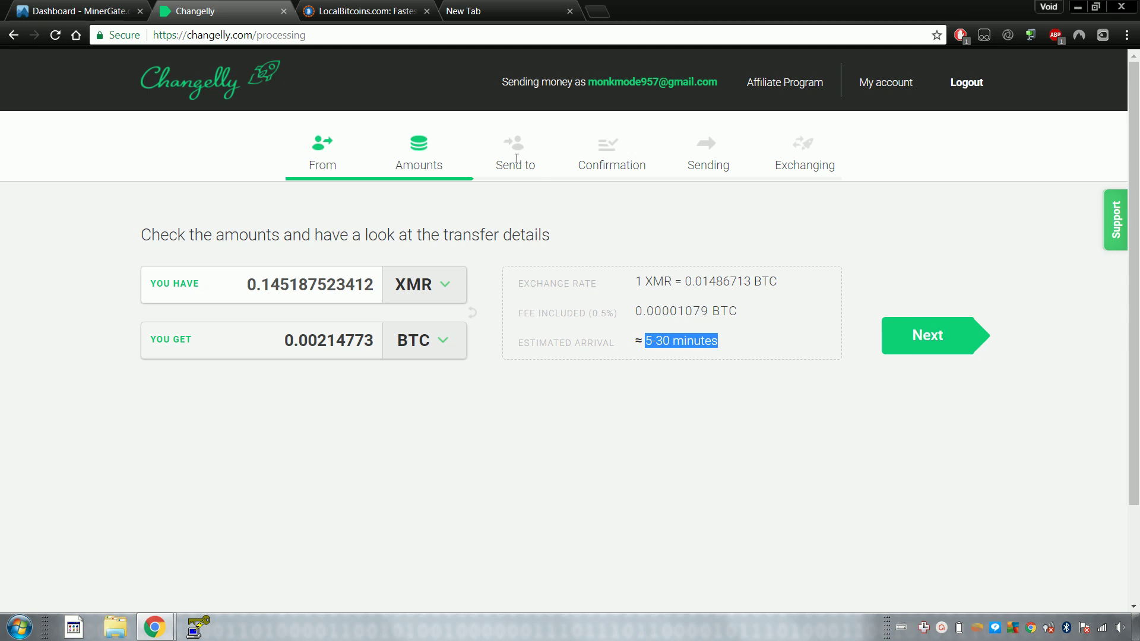
drag(497, 164, 538, 164)
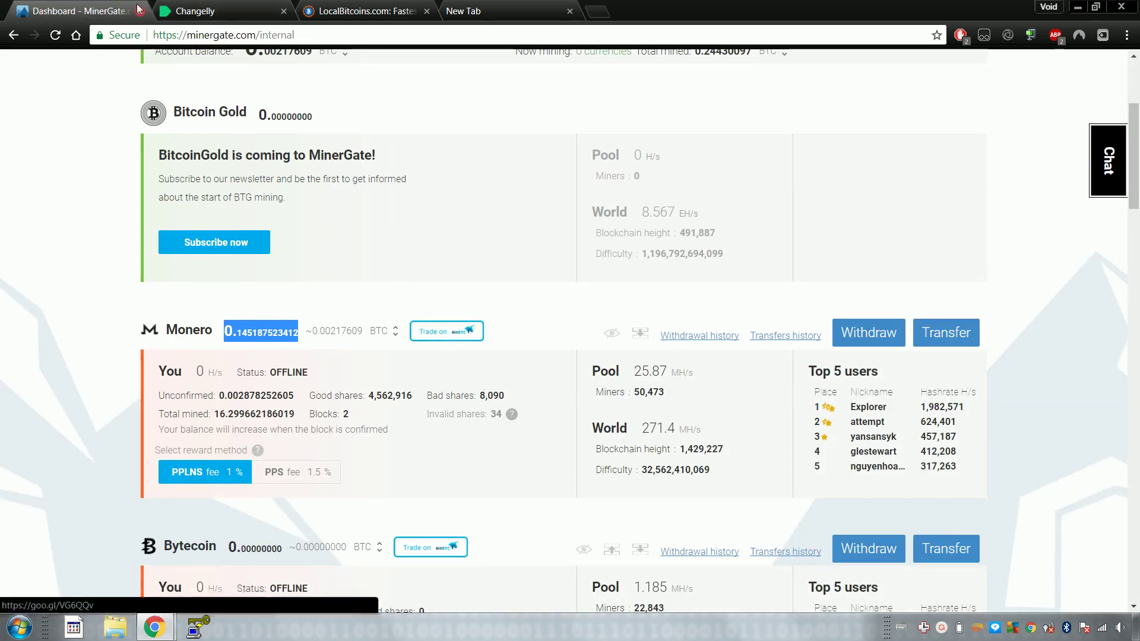
Open MinerGate's Invoices list and review the latest 3.74094352720 XMR Changelly transaction
click(202, 11)
click(106, 11)
scroll(349, 240, up, 4)
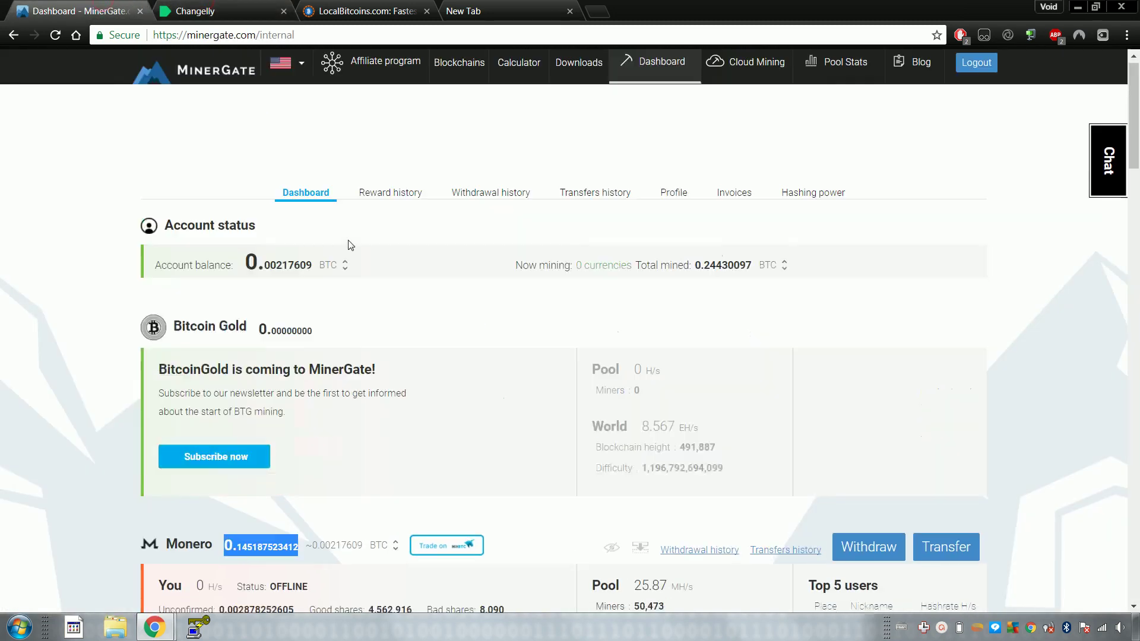
click(744, 201)
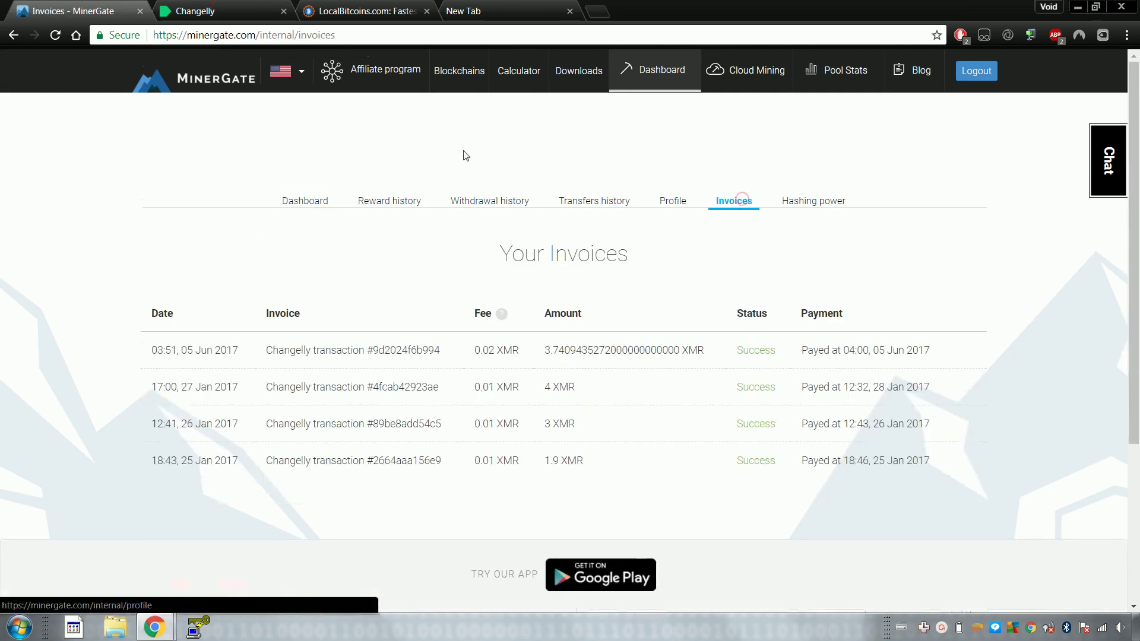
scroll(265, 294, down, 4)
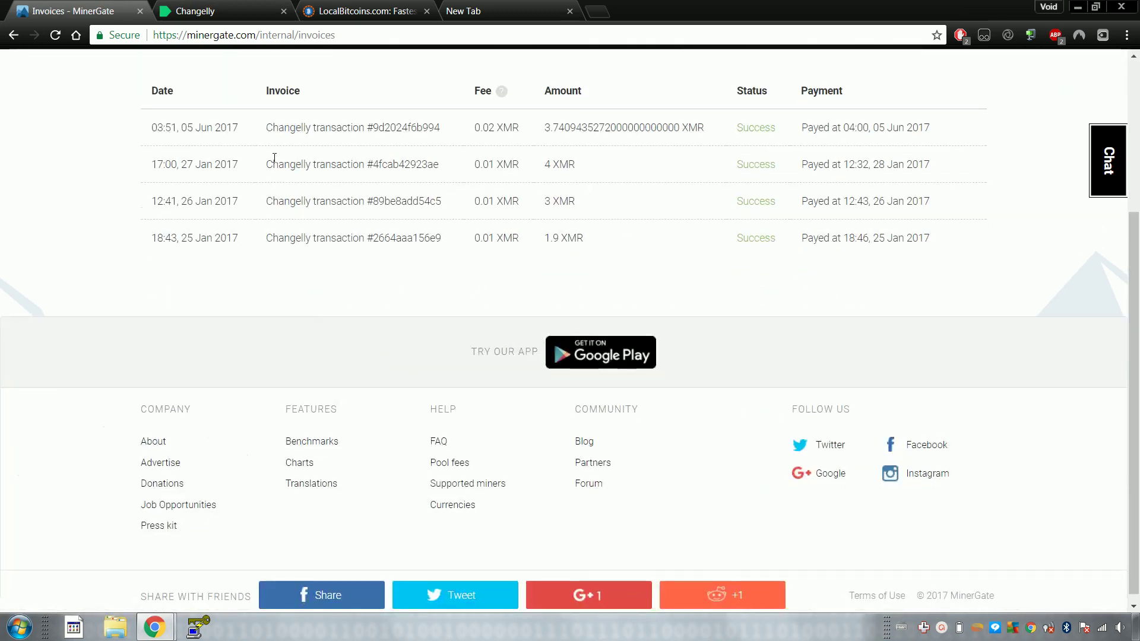
drag(270, 126, 386, 127)
click(269, 123)
scroll(356, 124, up, 3)
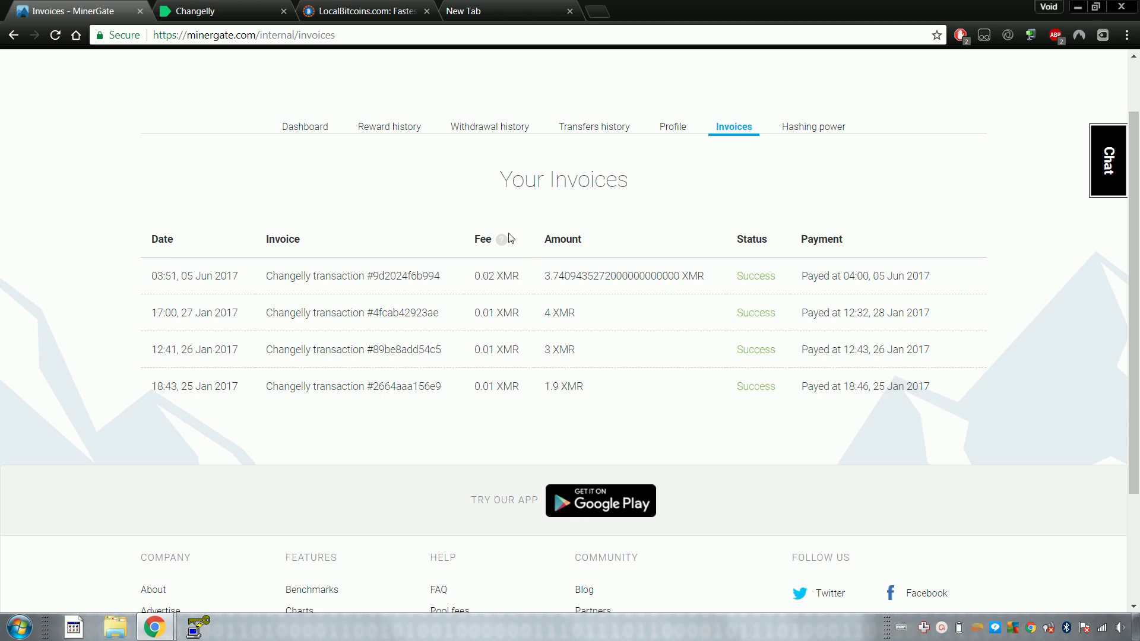
Continue the Changelly exchange and review the 'Amount is too small' warning, minimum 0.34310254 XMR
click(204, 8)
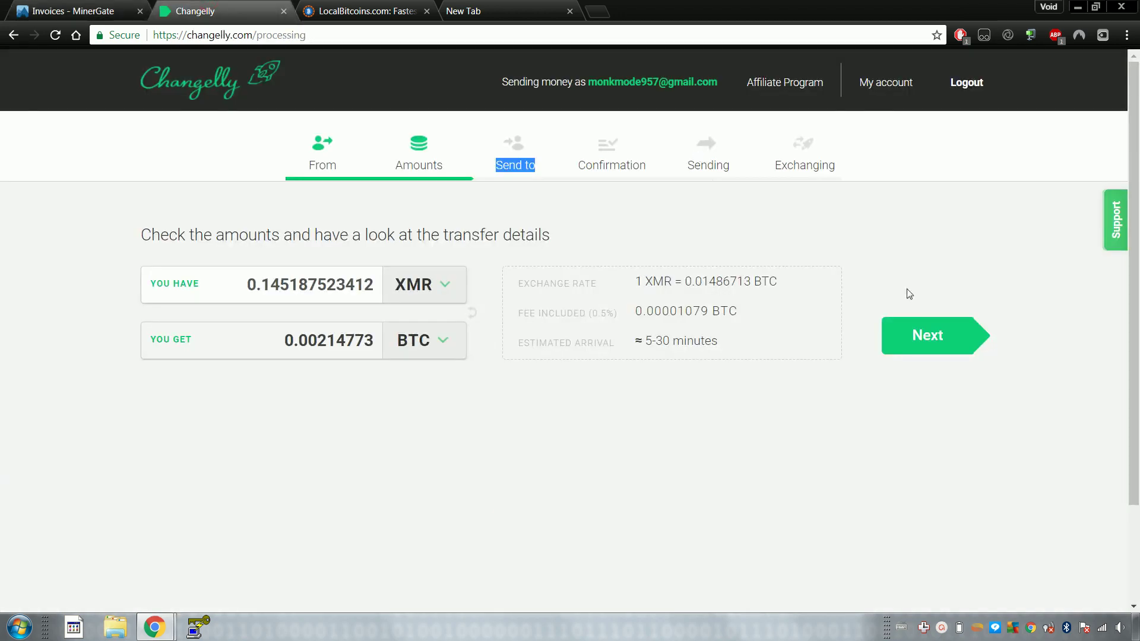
click(945, 344)
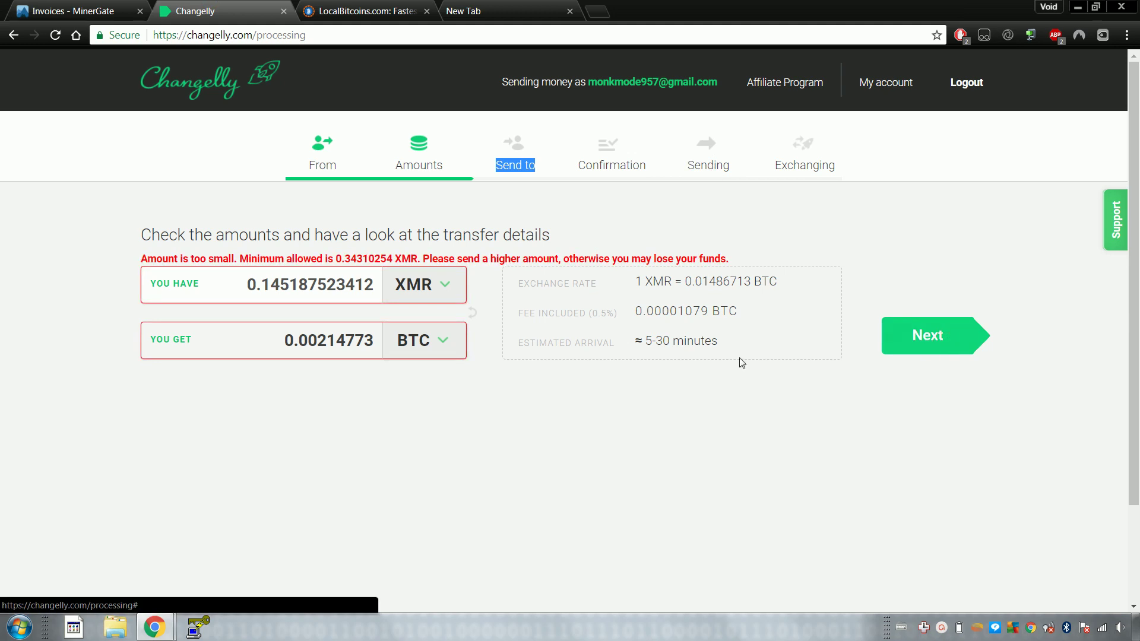
drag(141, 262, 428, 254)
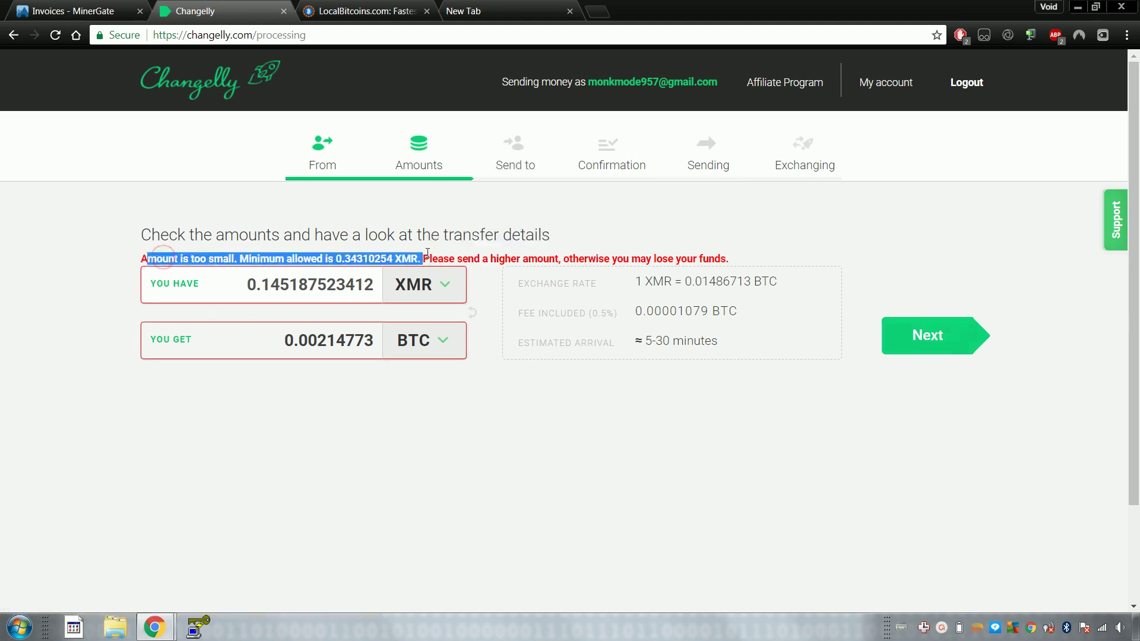
click(427, 252)
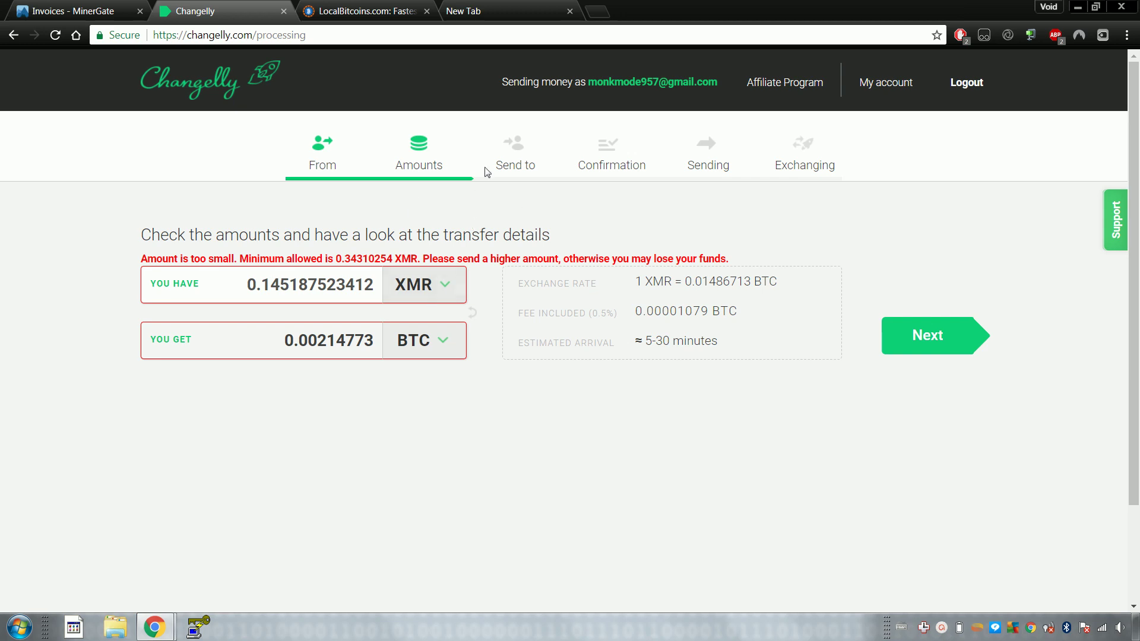
click(77, 11)
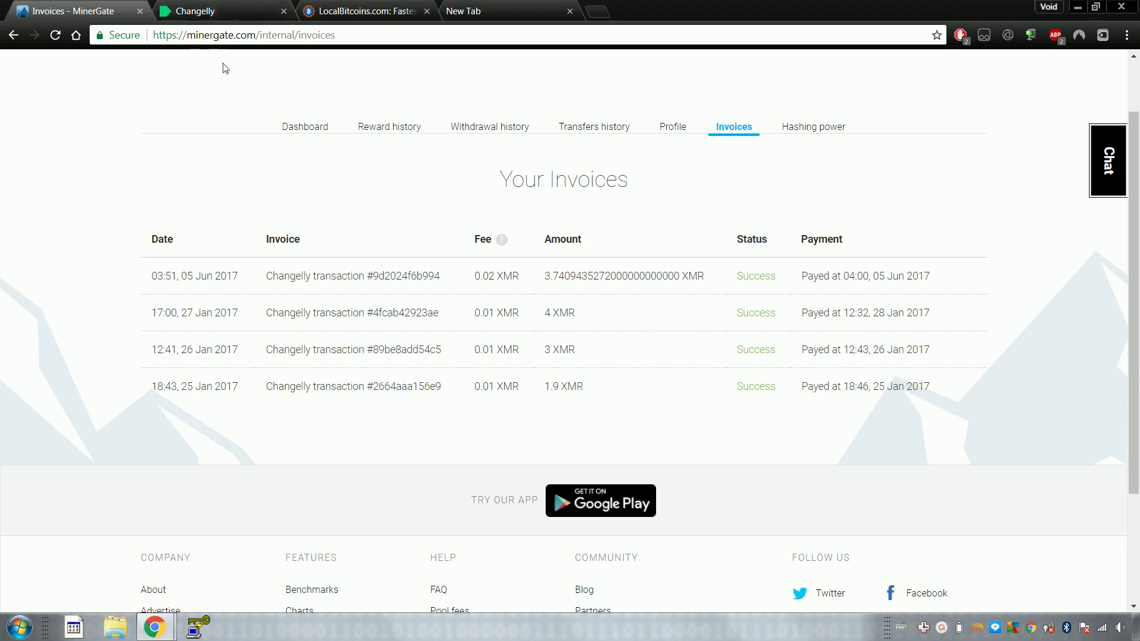
click(226, 8)
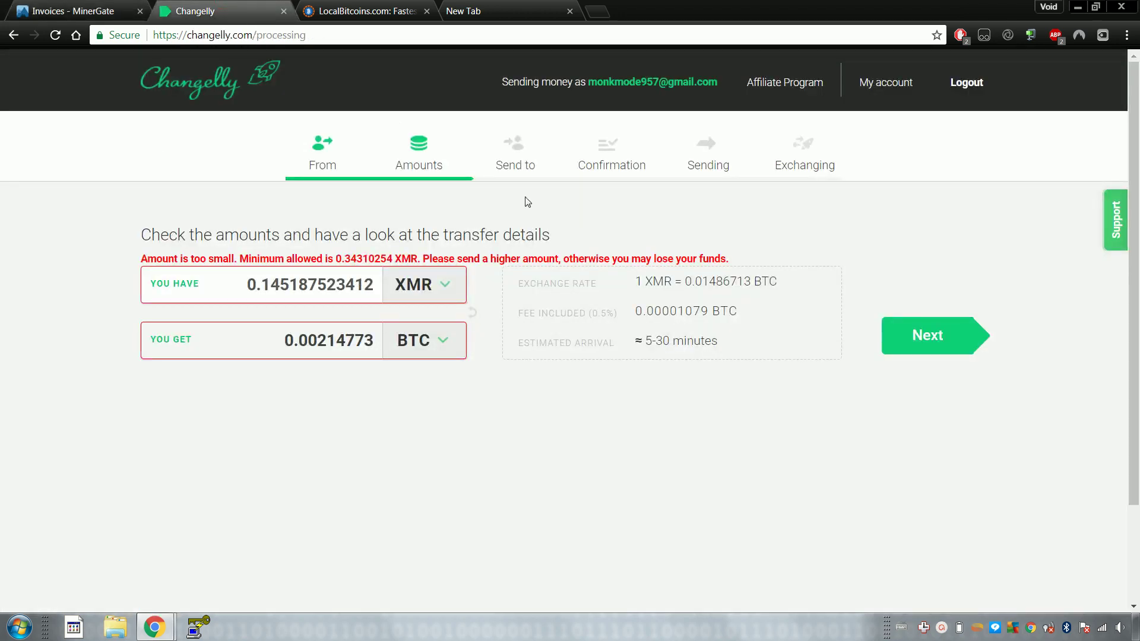
scroll(132, 163, down, 3)
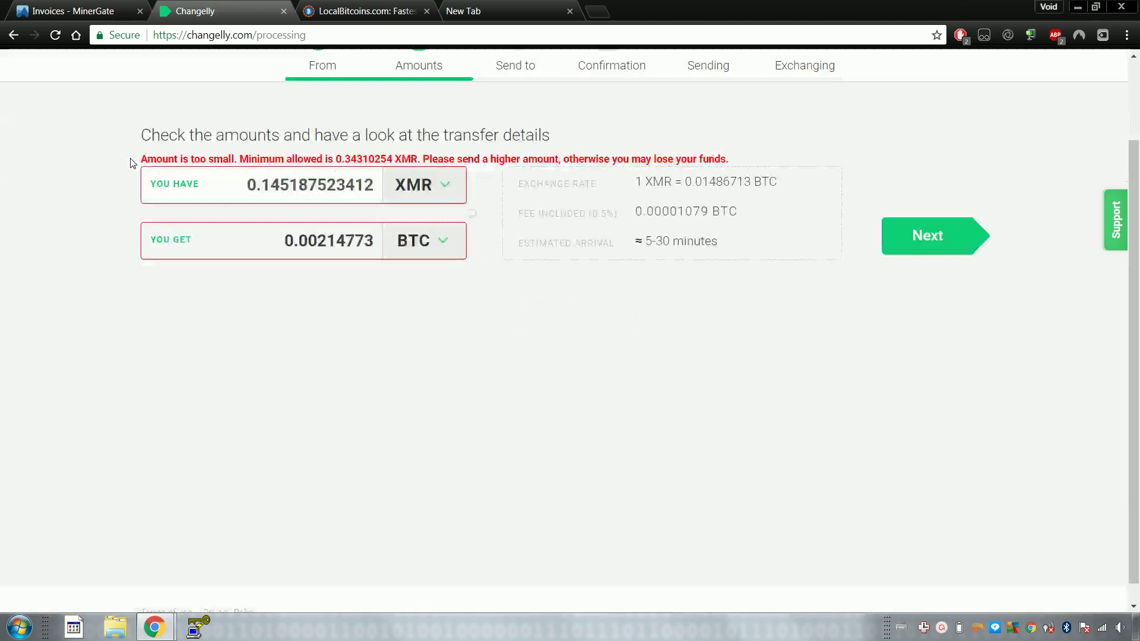
scroll(132, 159, up, 3)
click(77, 10)
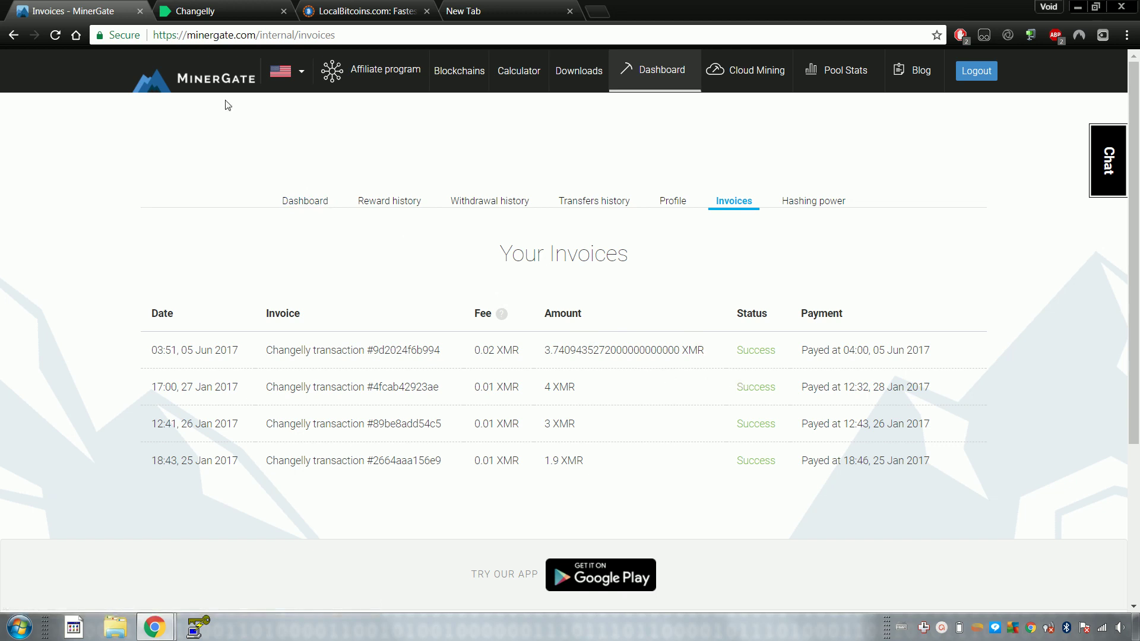
click(255, 7)
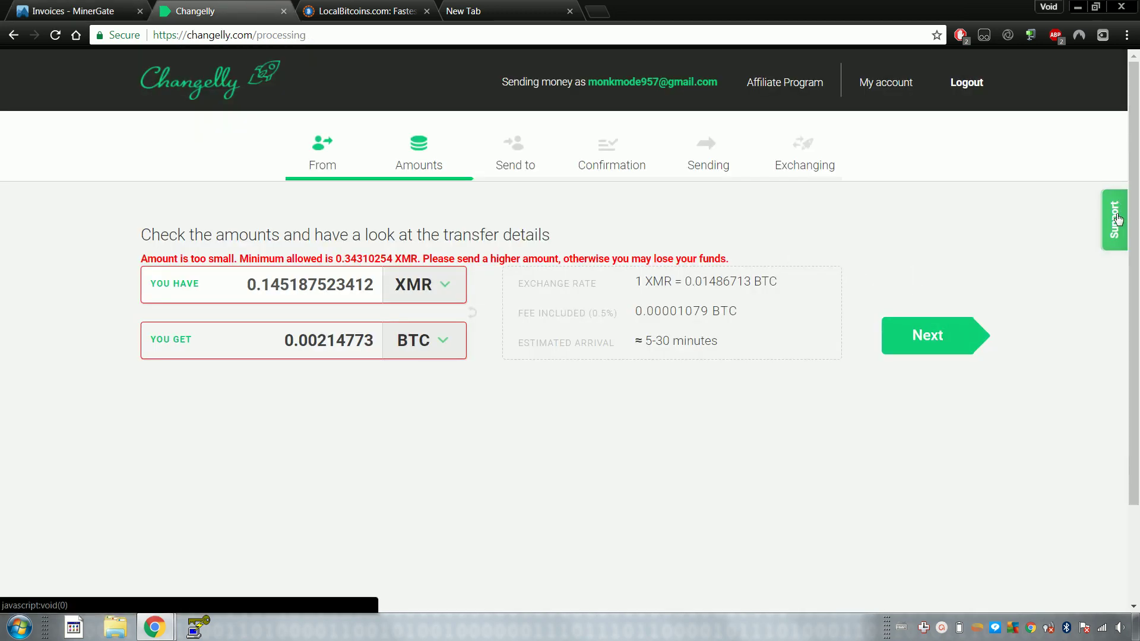
scroll(569, 215, down, 2)
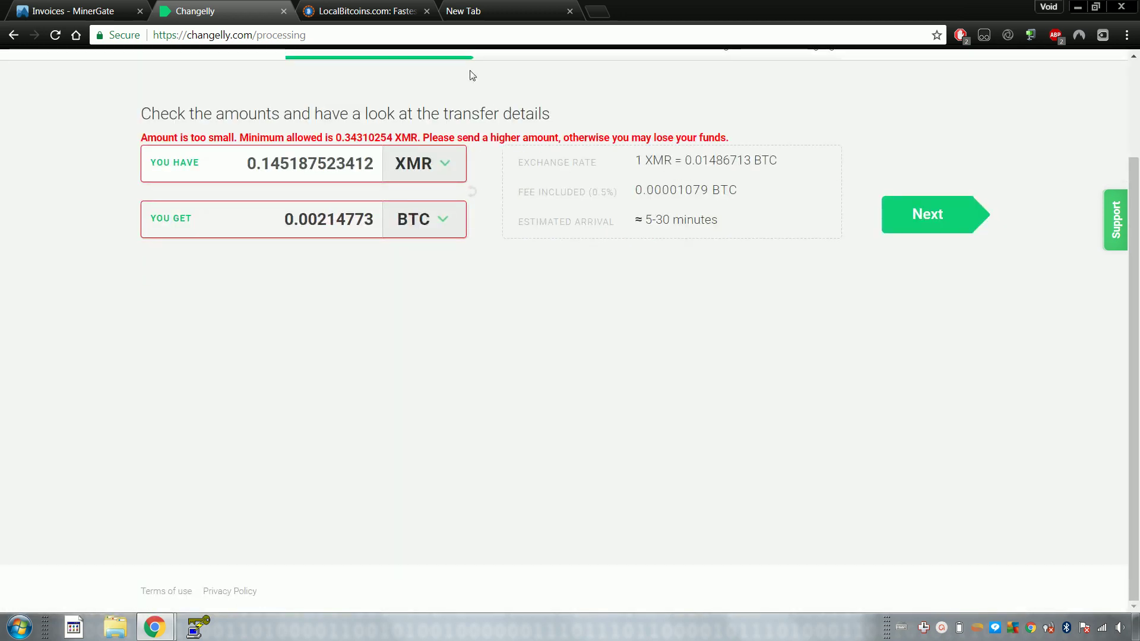
click(335, 7)
click(253, 11)
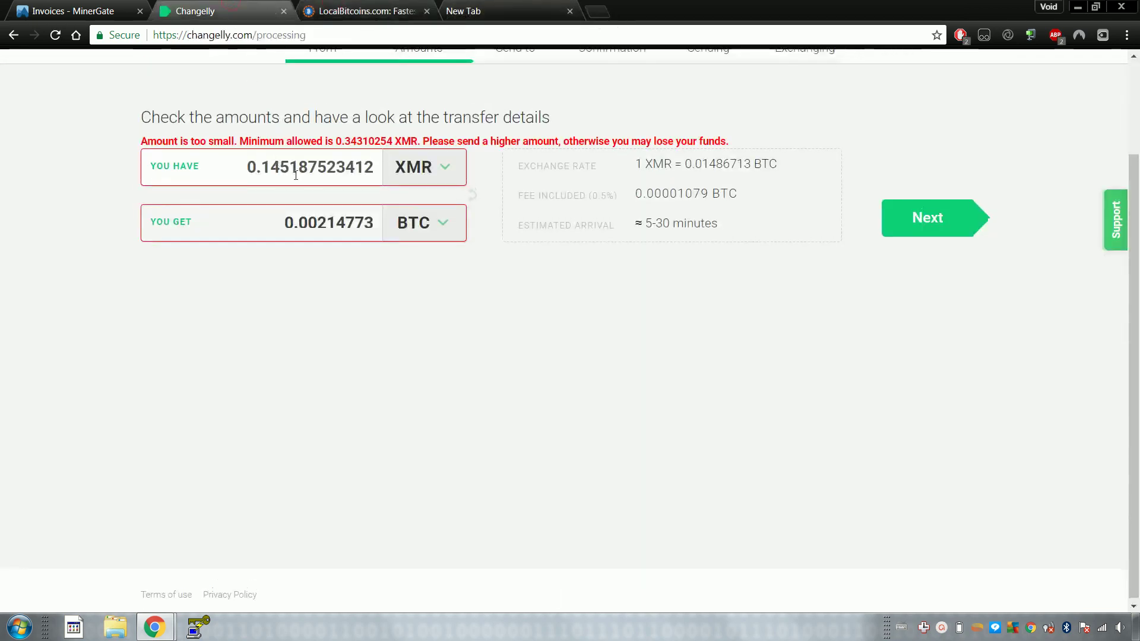
scroll(296, 176, up, 2)
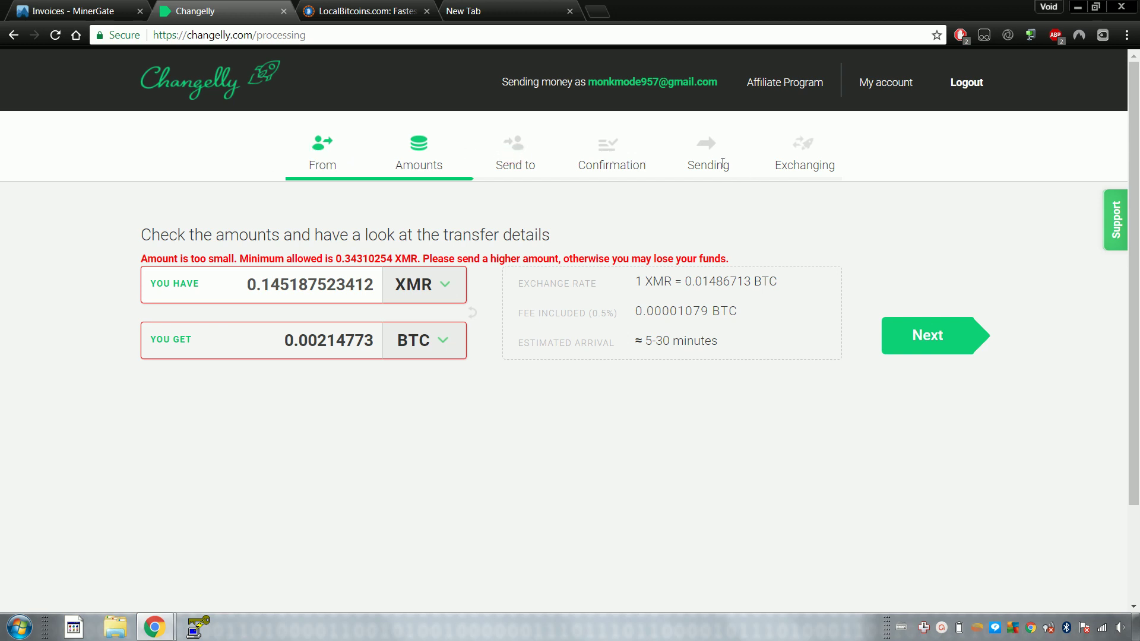
double_click(703, 164)
click(713, 169)
double_click(499, 165)
click(524, 176)
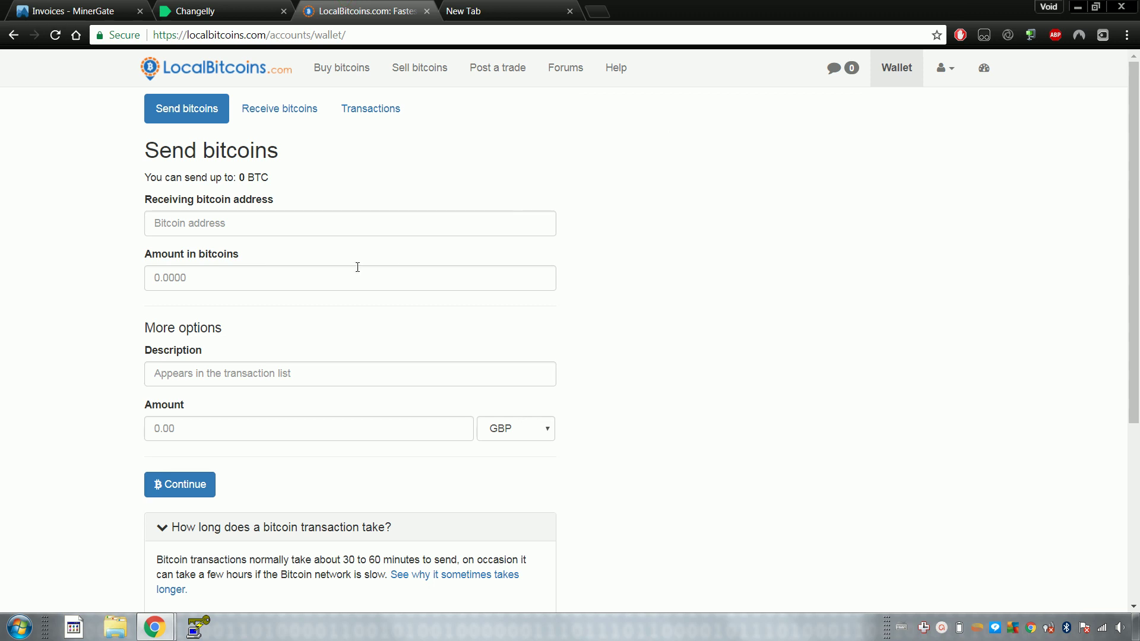
Return to the LocalBitcoins send form and click into the receiving address field
scroll(342, 250, down, 3)
scroll(341, 249, up, 1)
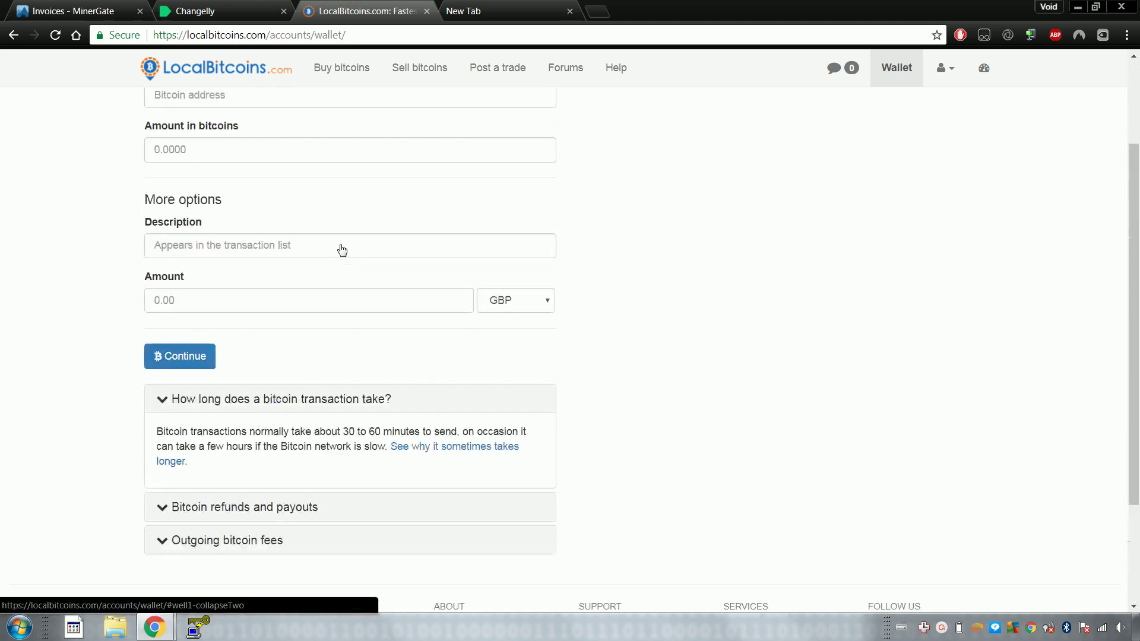
scroll(305, 233, up, 2)
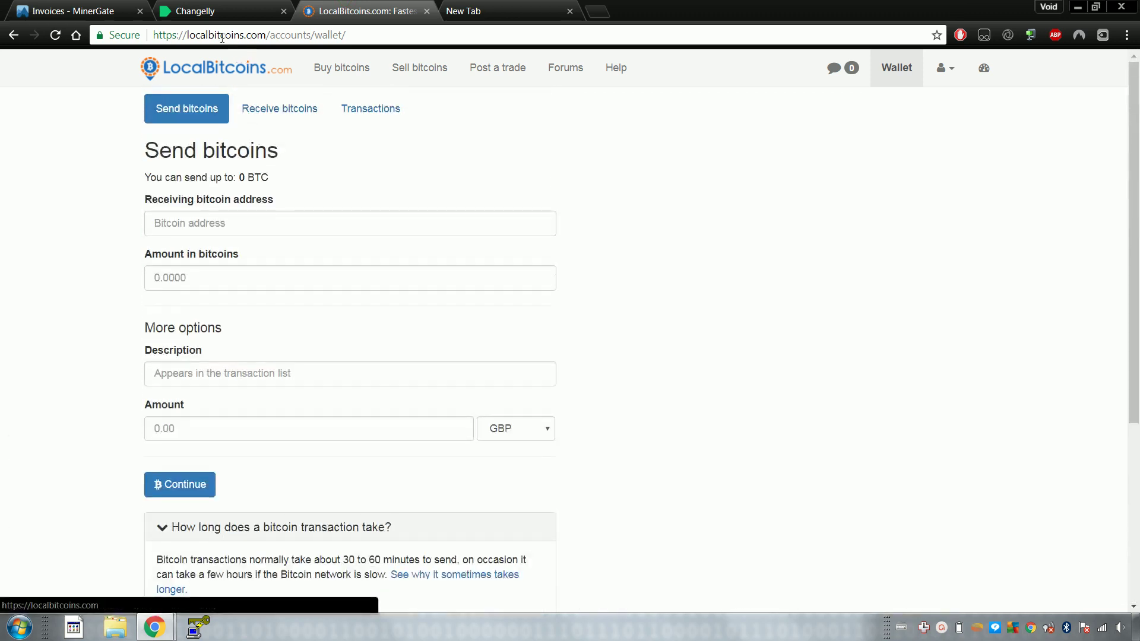
click(226, 10)
click(365, 11)
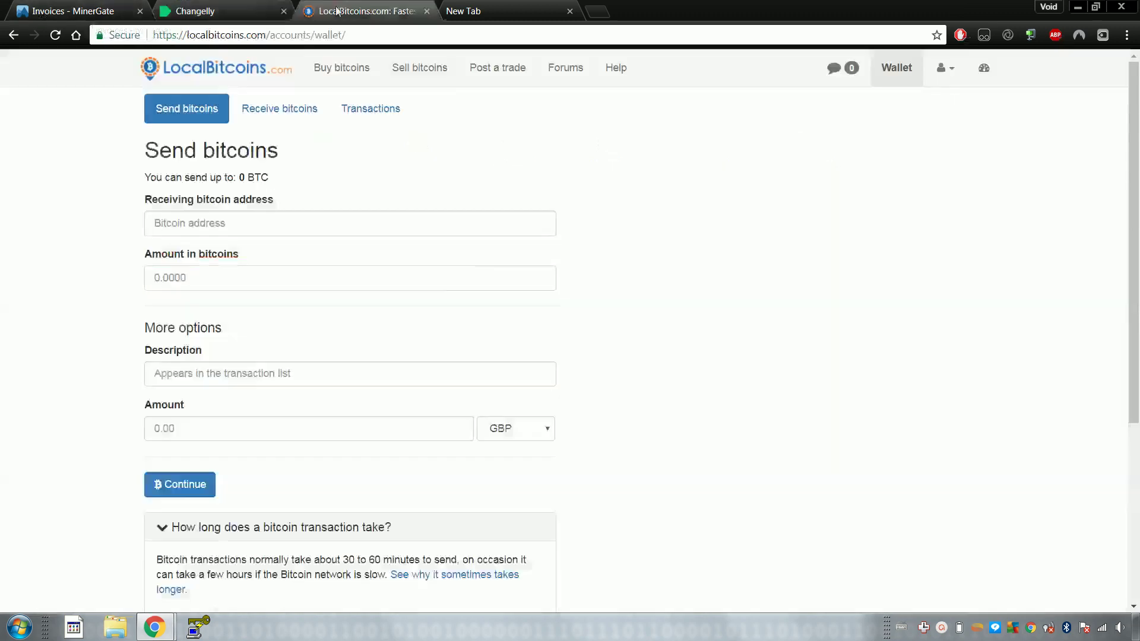
click(244, 228)
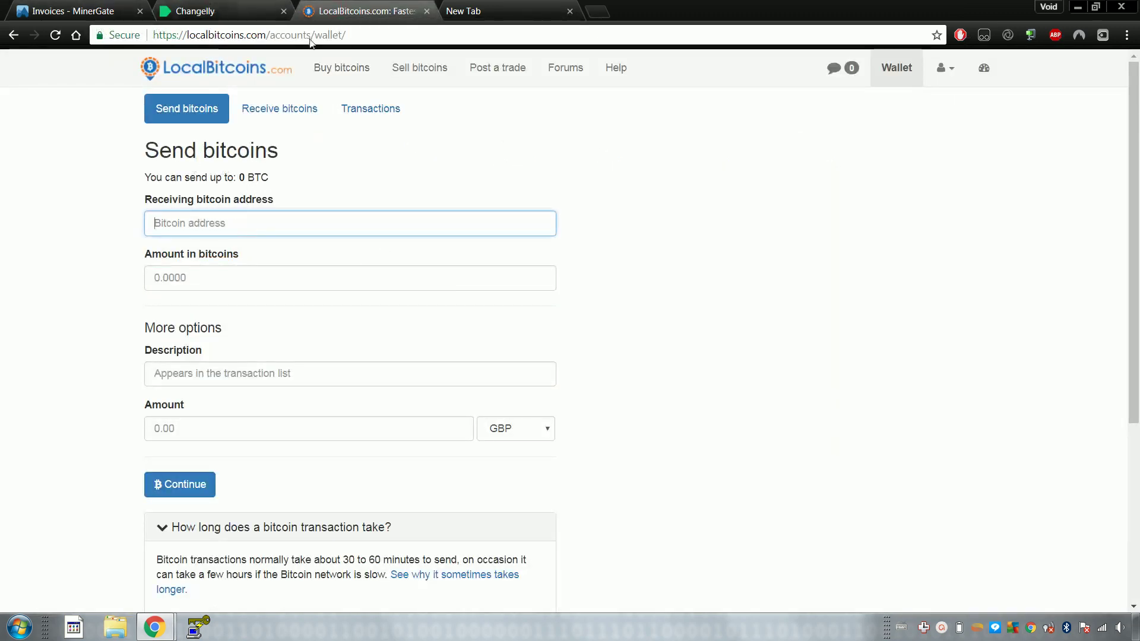
click(234, 11)
click(359, 12)
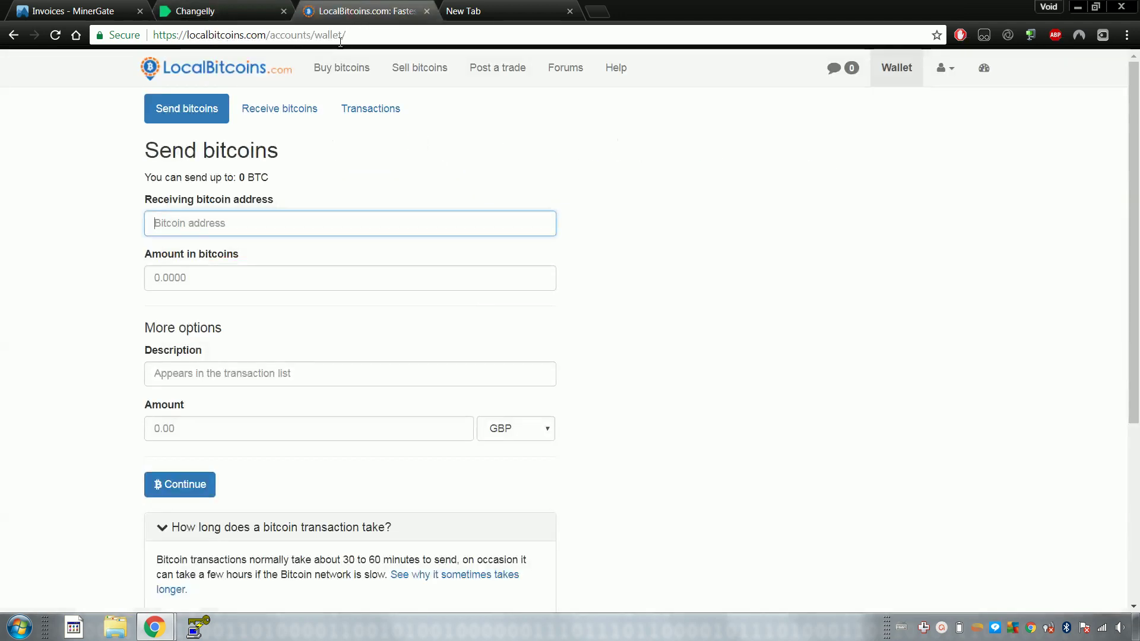
Scroll through the send form and FAQ, checking the Changelly and MinerGate tabs in between
scroll(251, 221, down, 3)
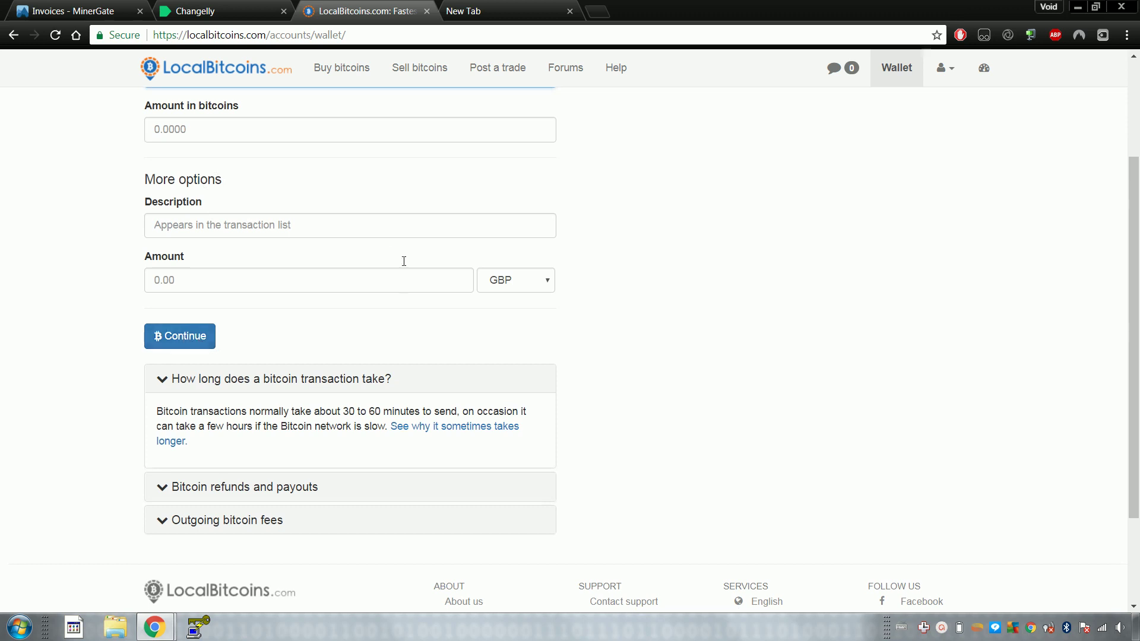
scroll(389, 253, up, 3)
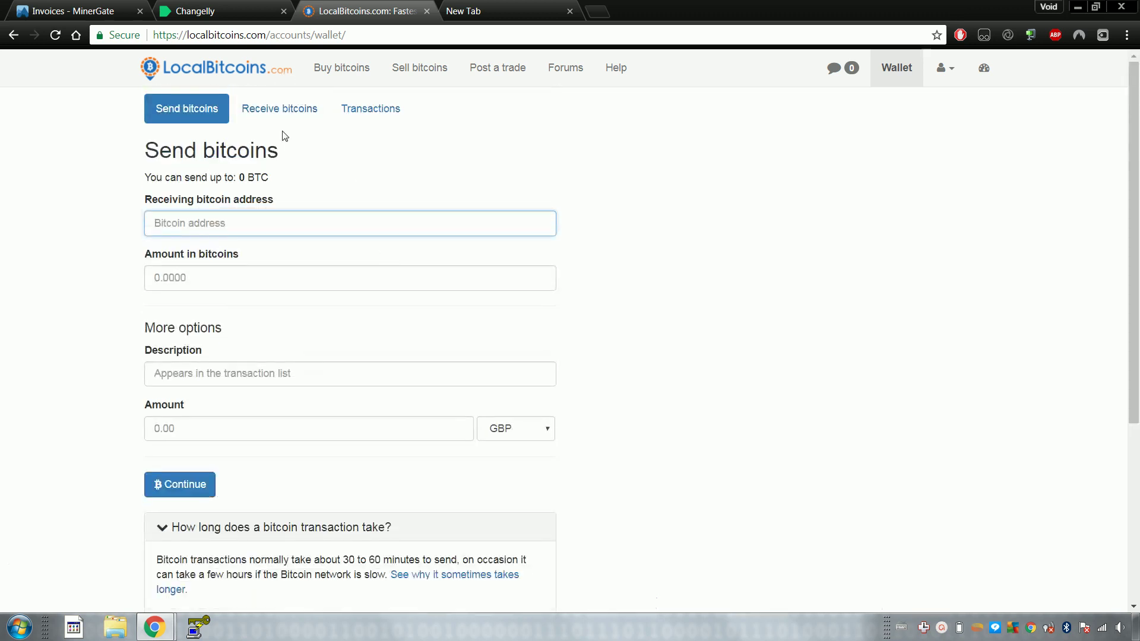
scroll(287, 220, down, 2)
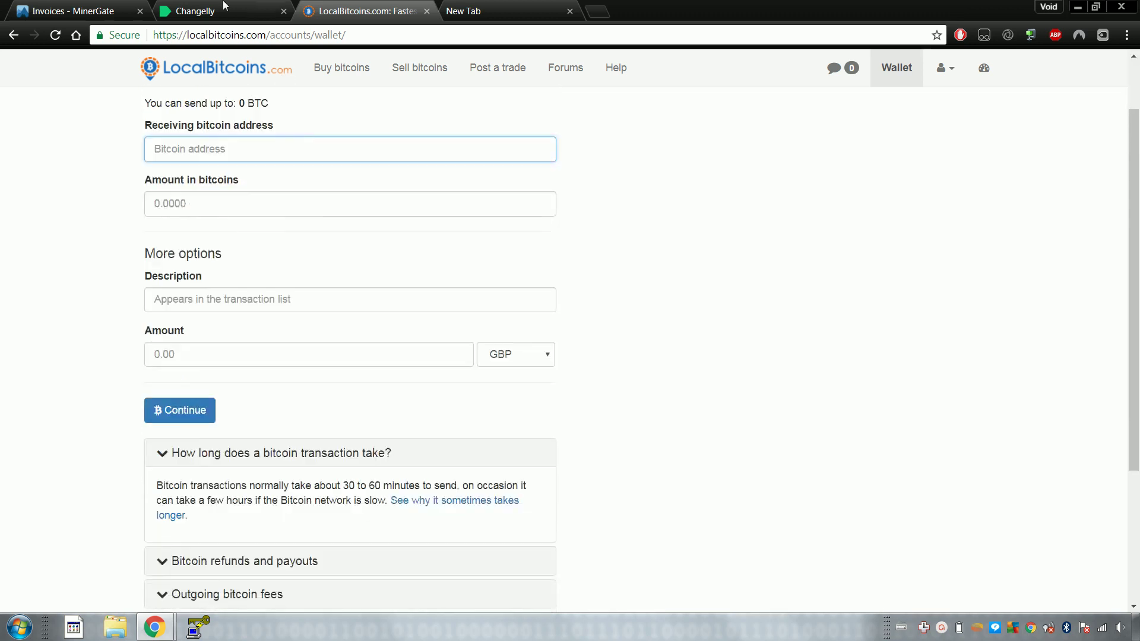
click(197, 10)
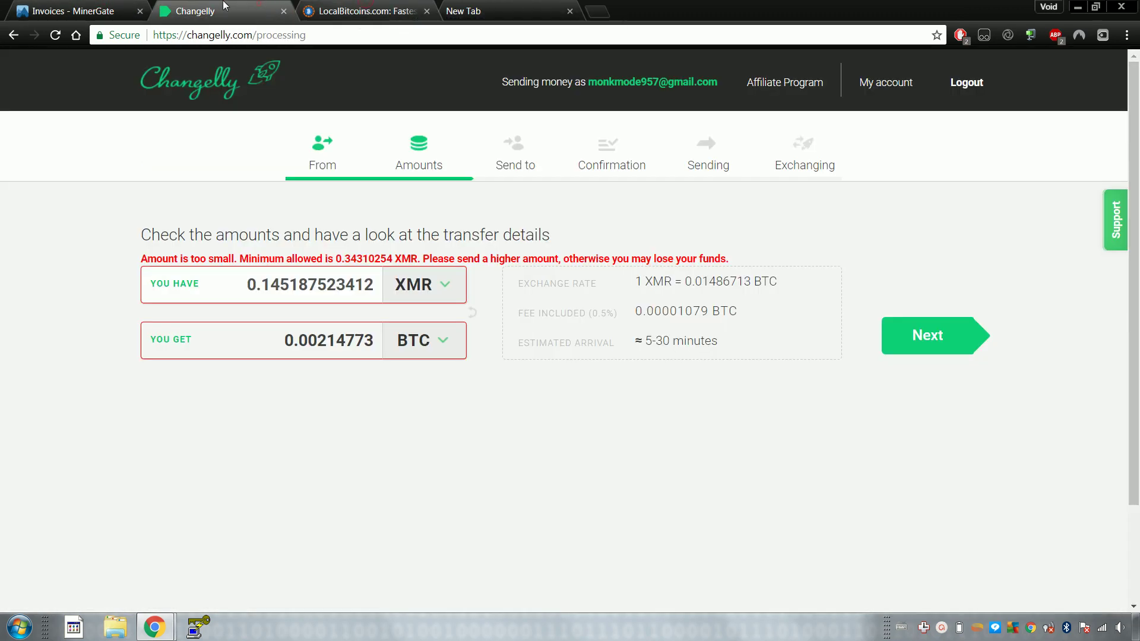
click(89, 11)
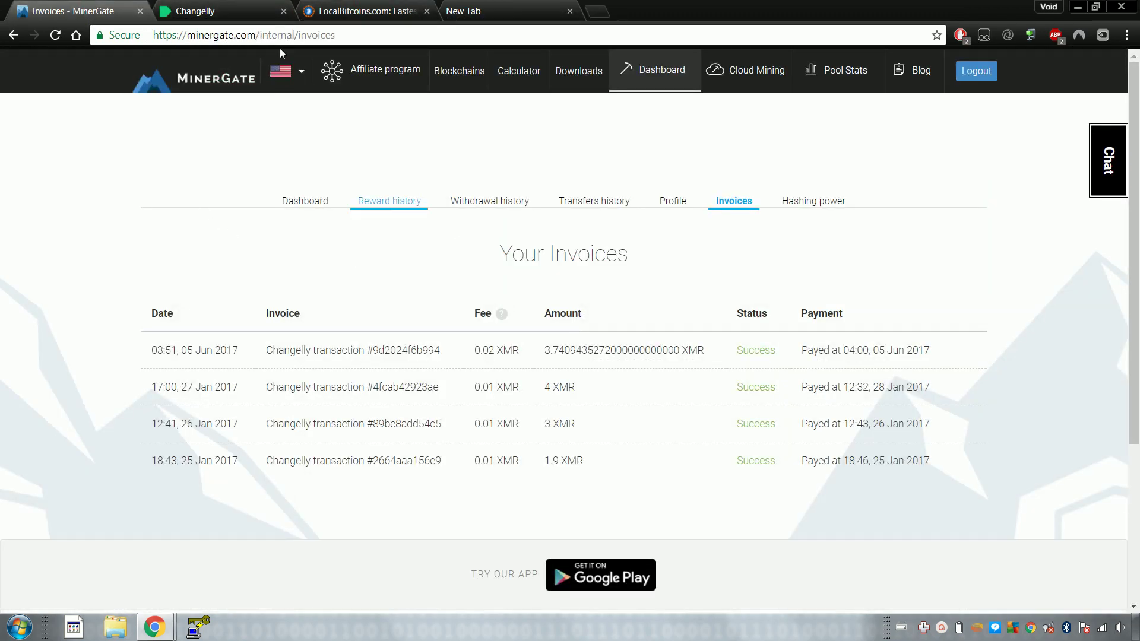
click(208, 12)
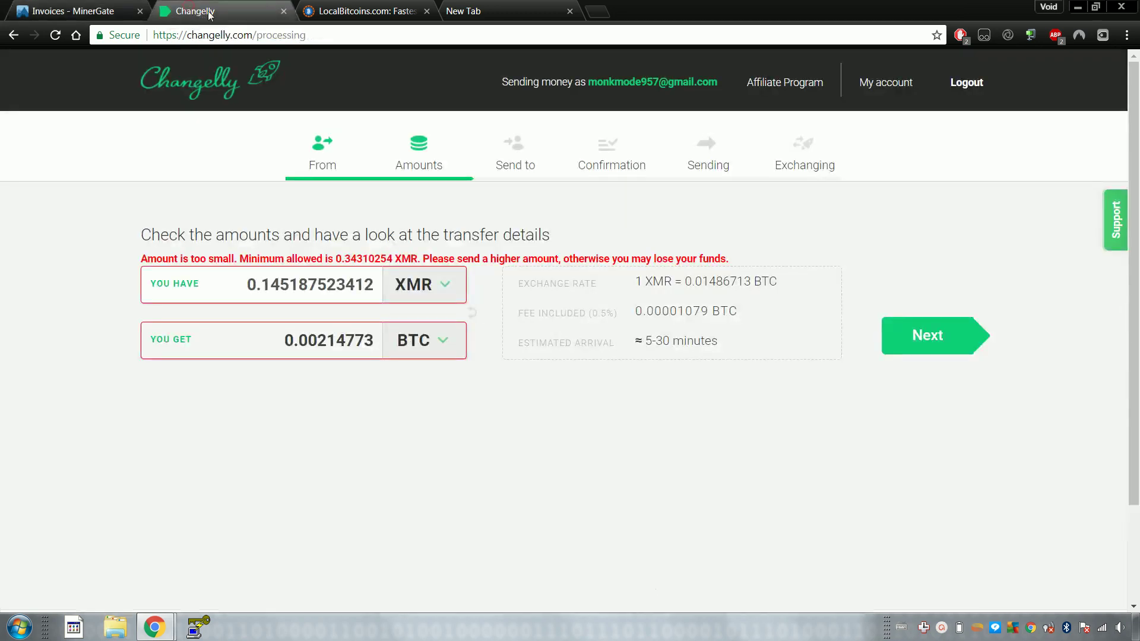
click(65, 10)
click(262, 11)
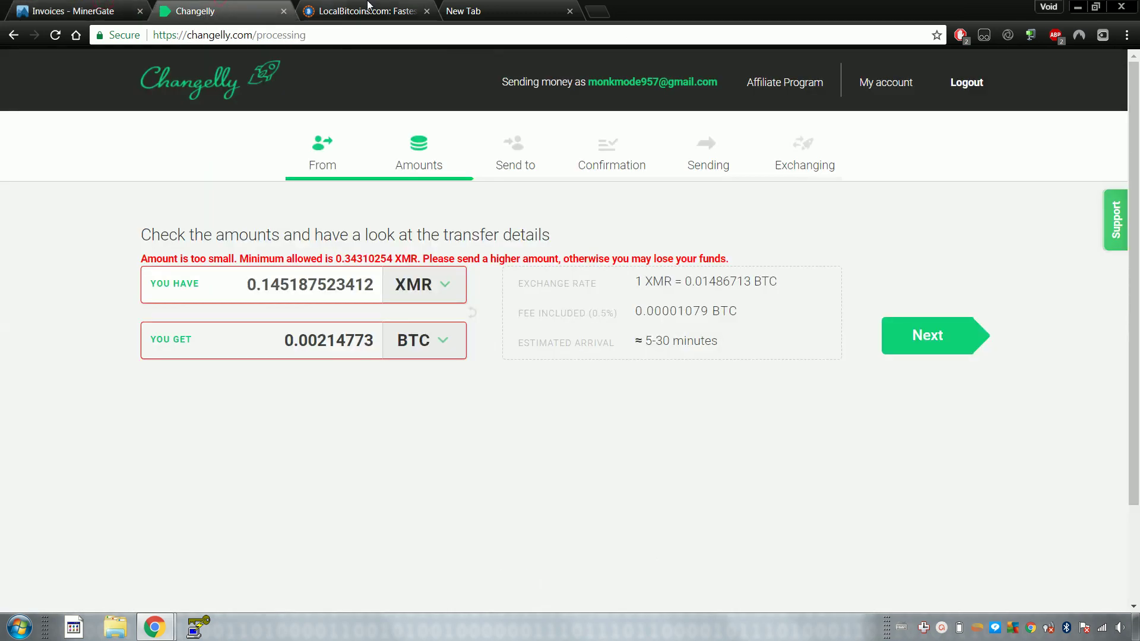
click(368, 6)
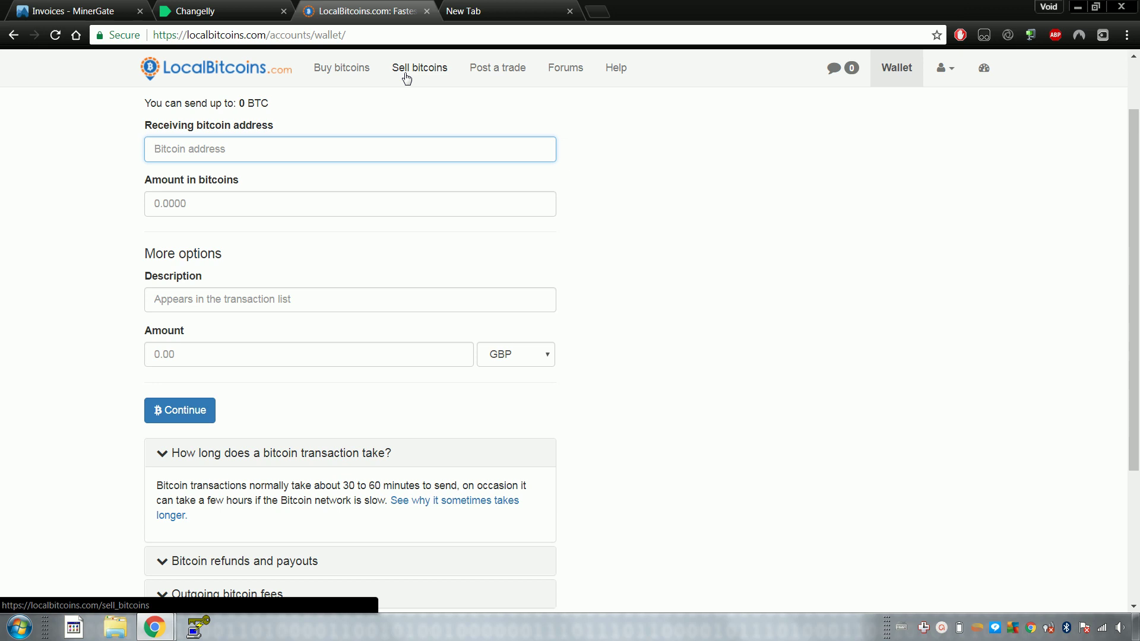
Focus the amount in bitcoins field, then move back to the receiving address field
scroll(245, 193, up, 1)
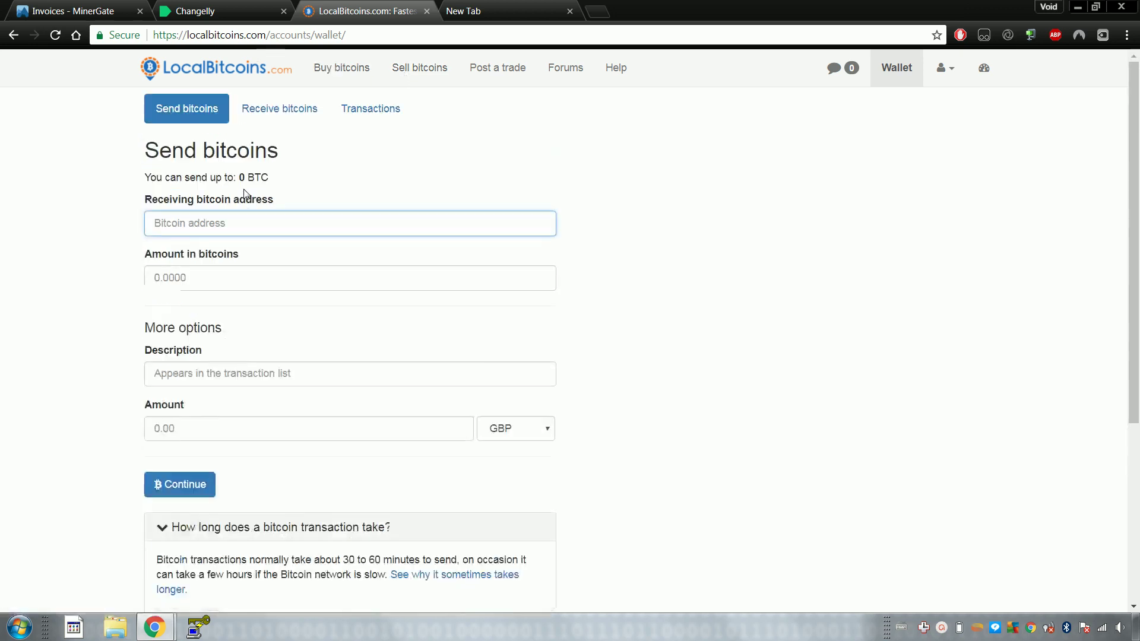
click(201, 278)
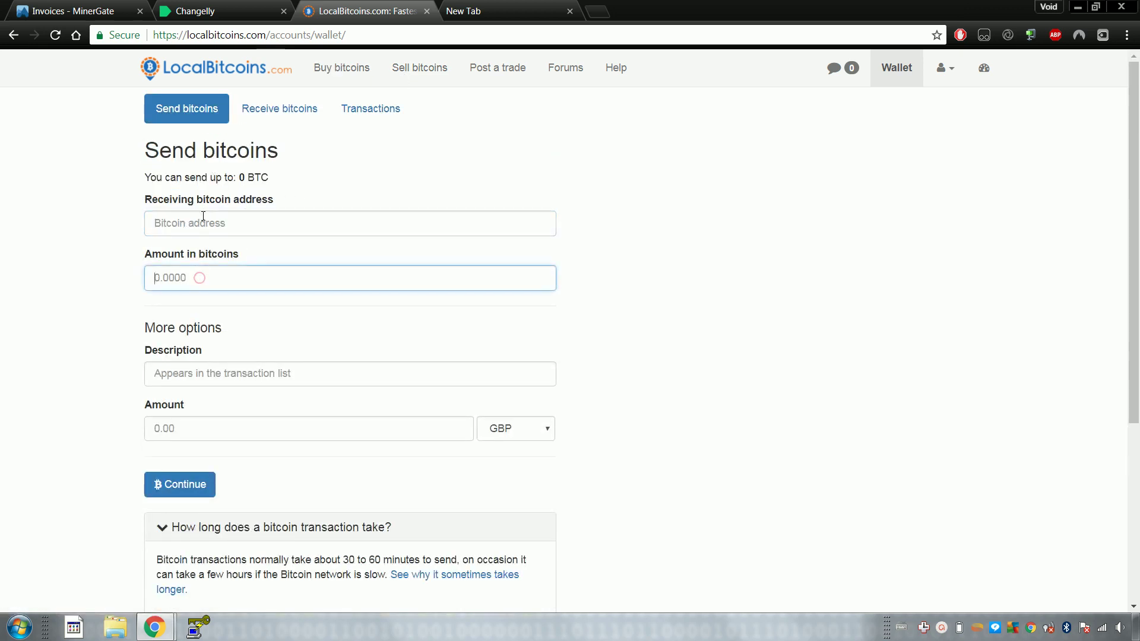
key(shift+Tab)
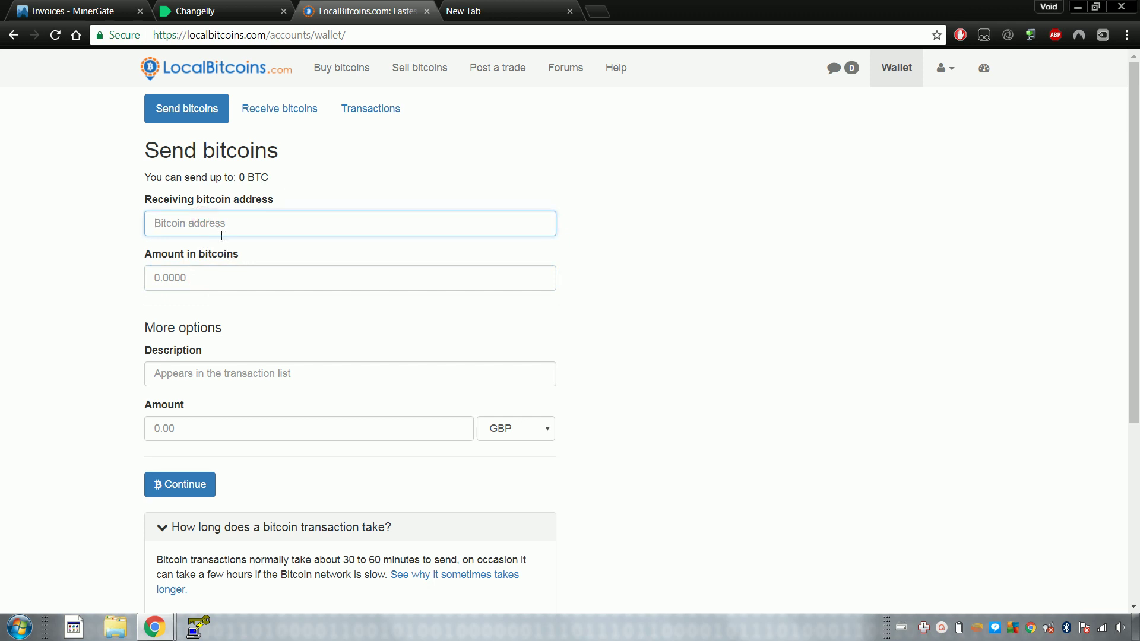
click(252, 8)
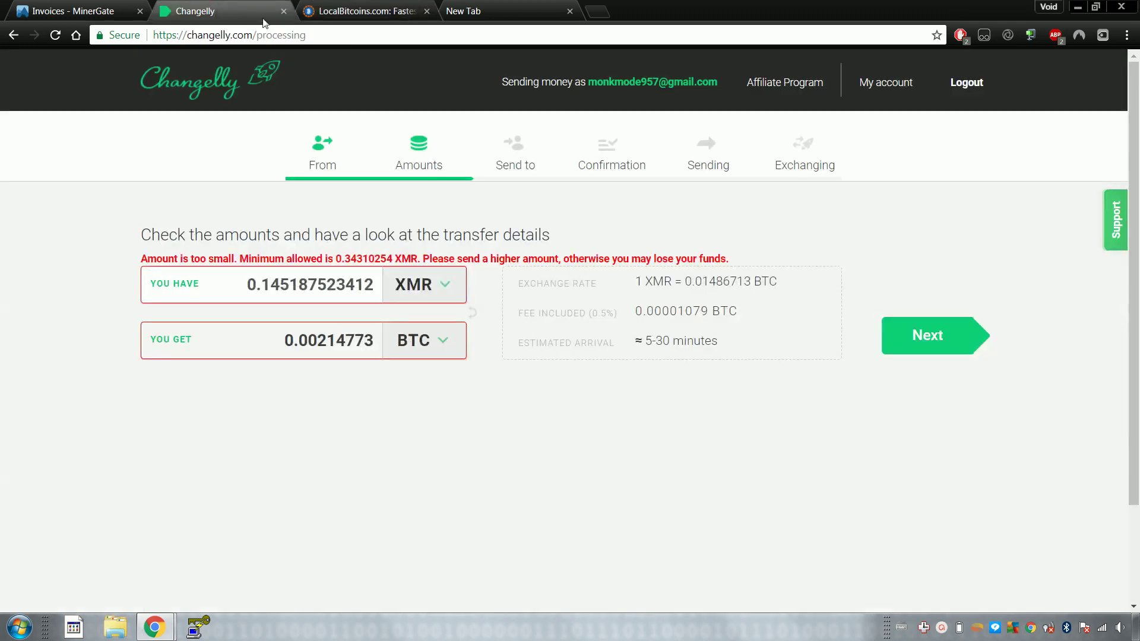
Select the full 0.145187523412 XMR You have amount and dismiss the color-scheme warning
click(490, 11)
click(208, 10)
key(ctrl+Tab)
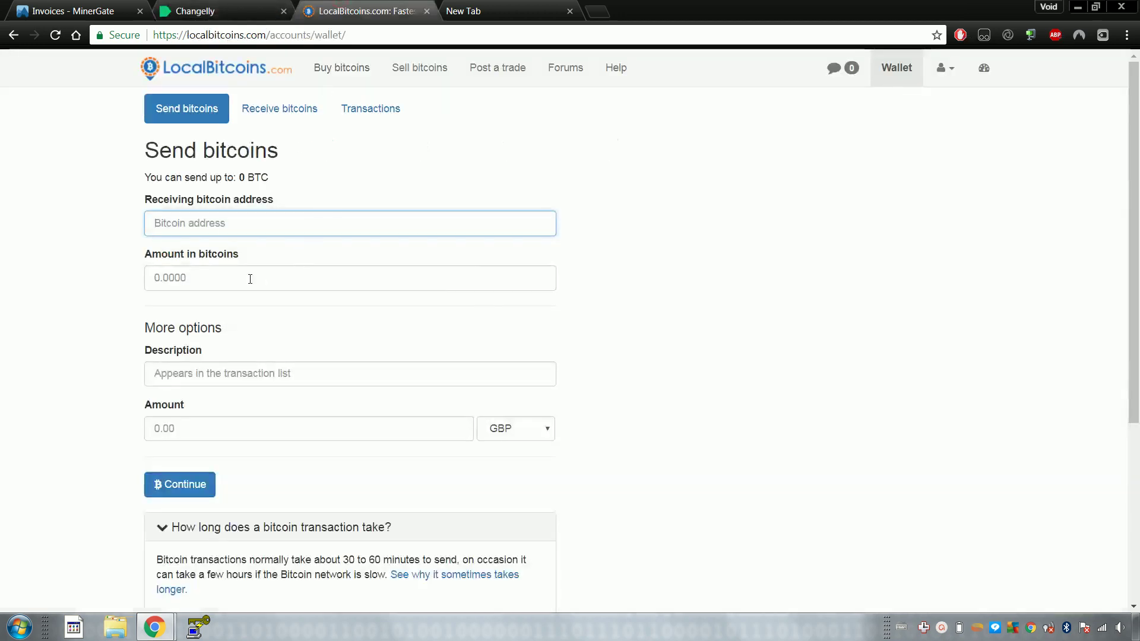
key(ctrl+shift+Tab)
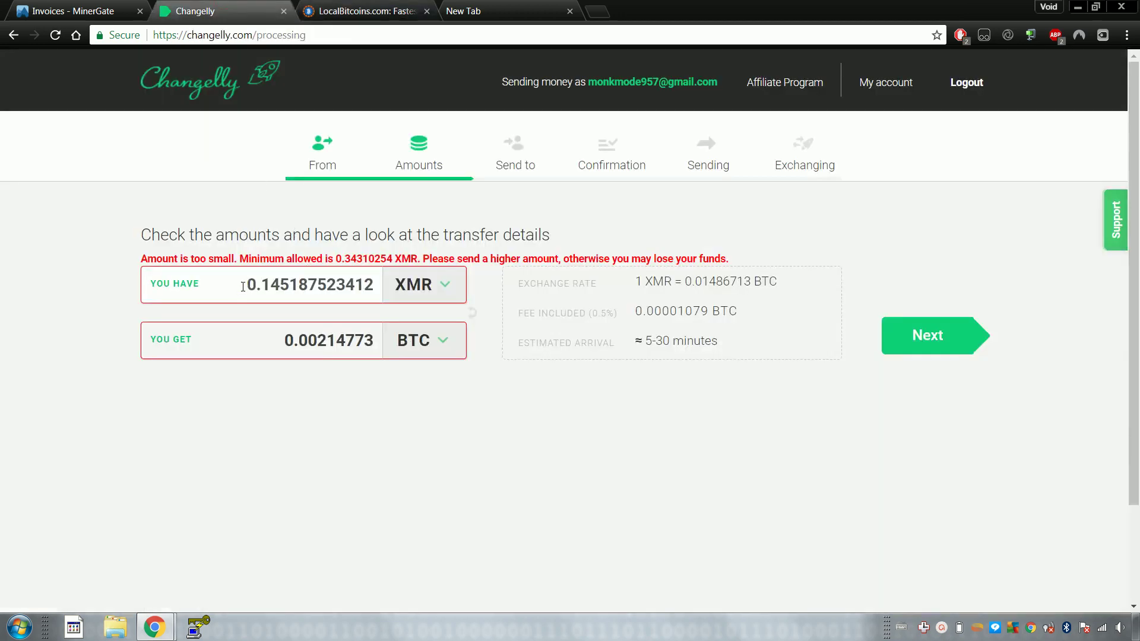
drag(242, 287, 380, 278)
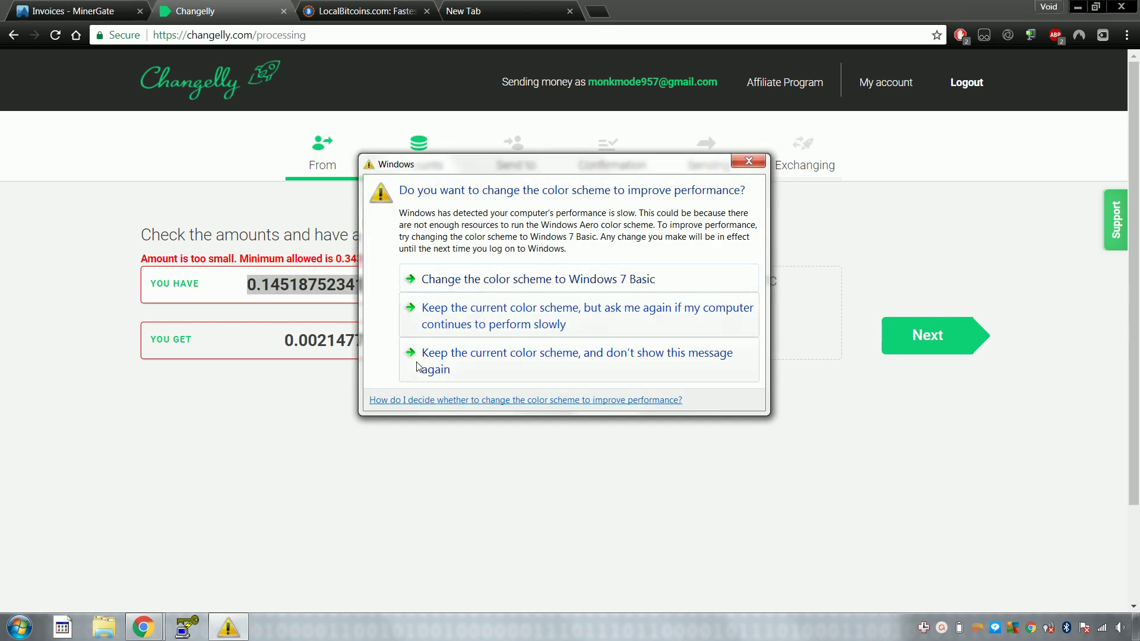
click(469, 369)
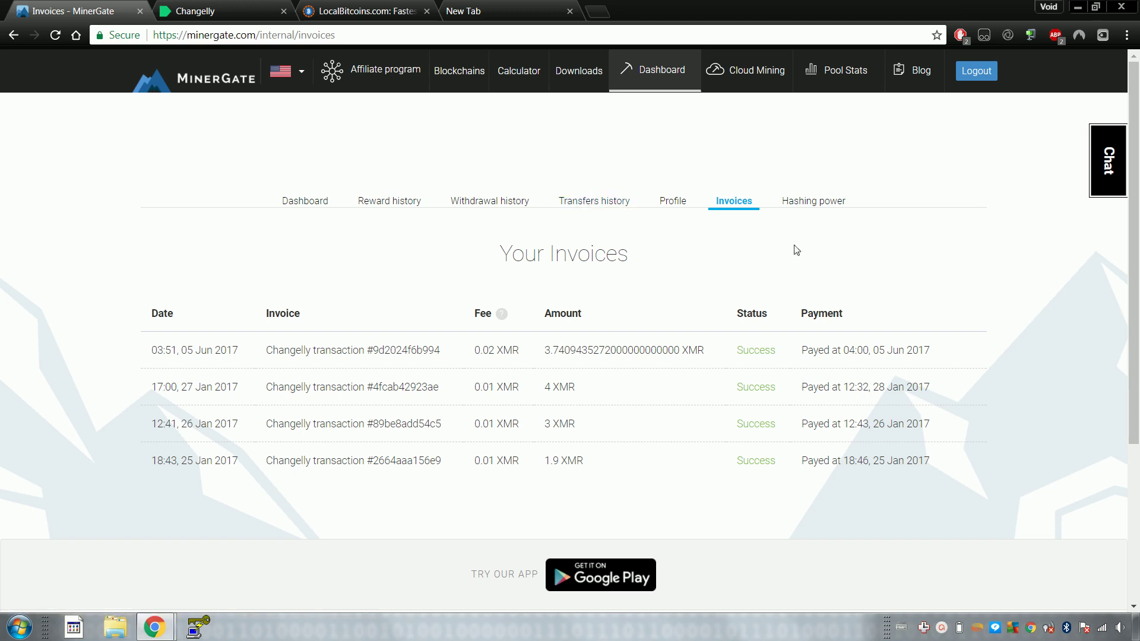
Show the MinerGate Dashboard with the 0.00217459 BTC balance and 0.145187523412 Monero balance
scroll(796, 248, down, 4)
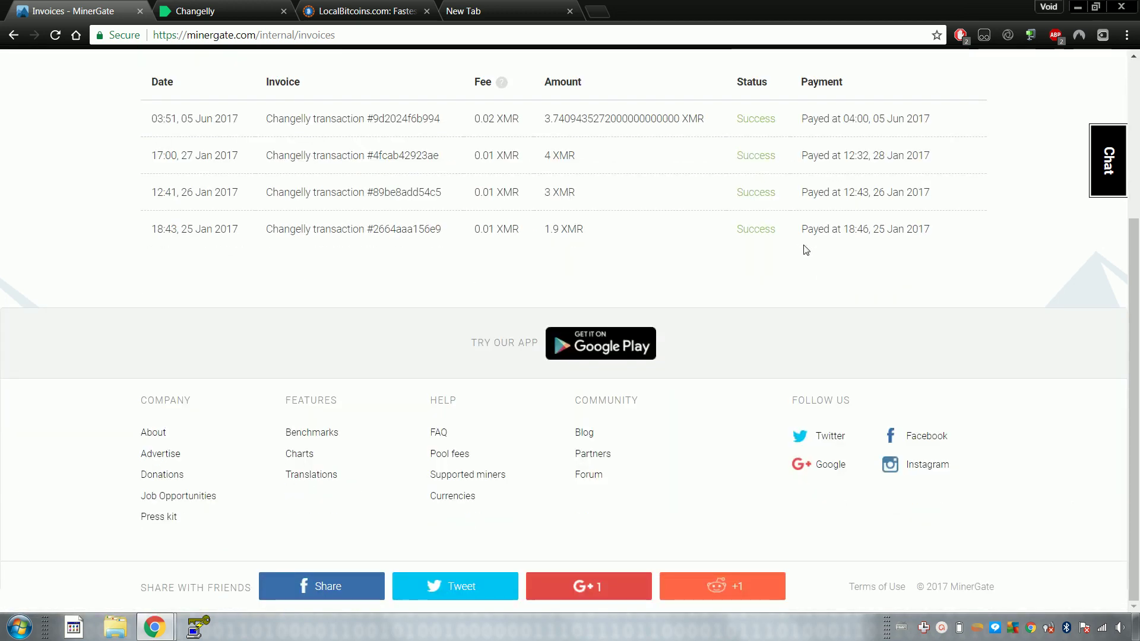
scroll(805, 249, up, 4)
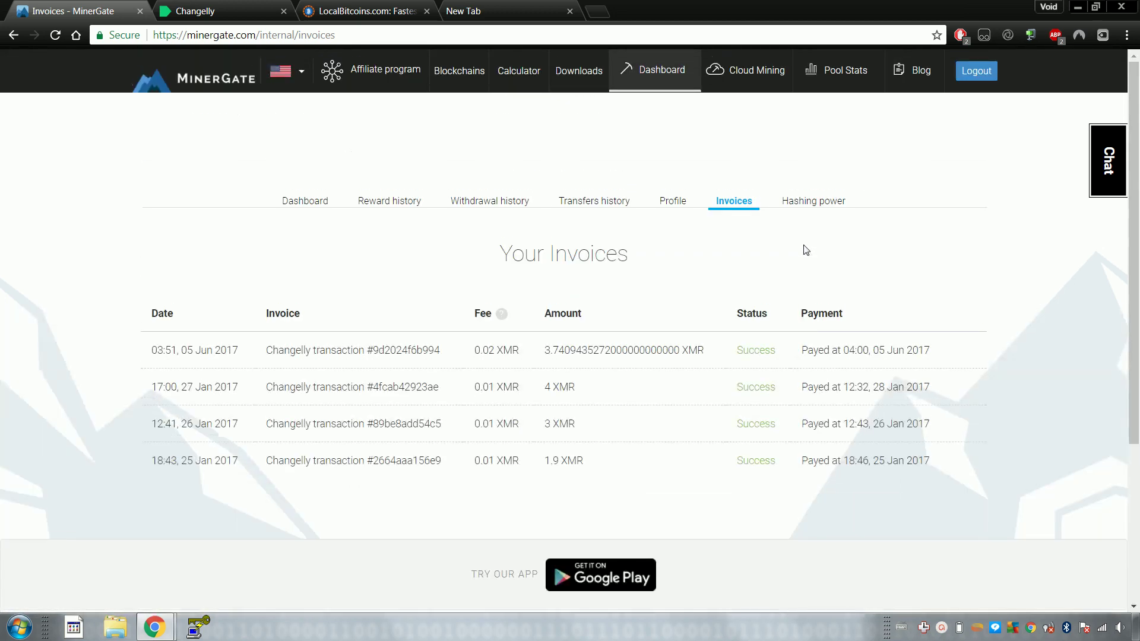
scroll(456, 282, down, 1)
scroll(456, 282, down, 3)
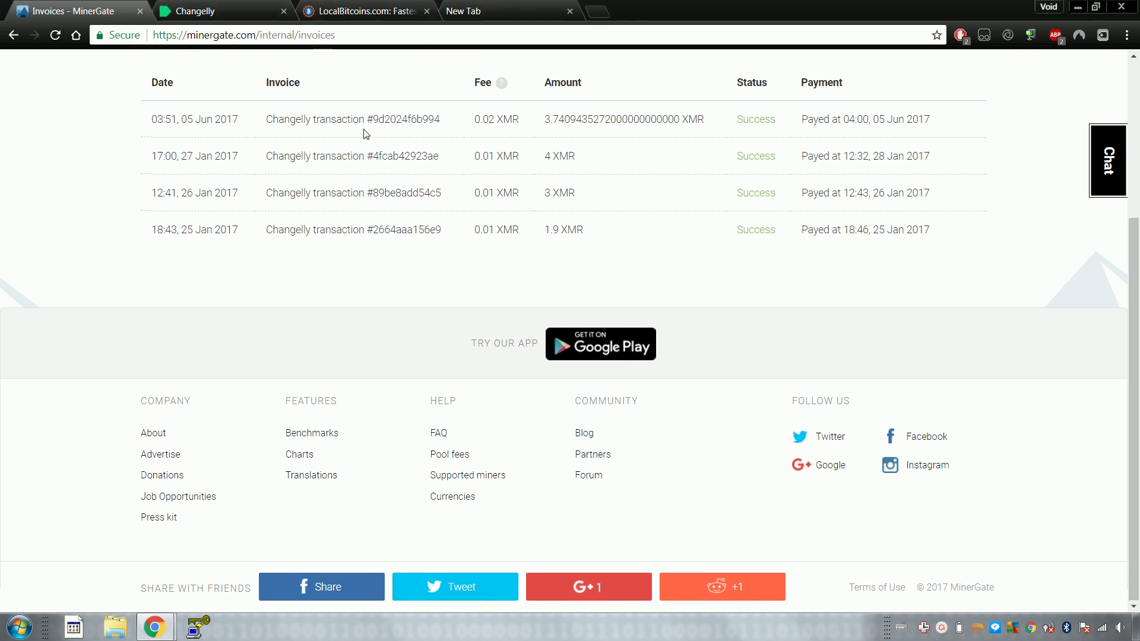
scroll(362, 136, up, 3)
click(300, 122)
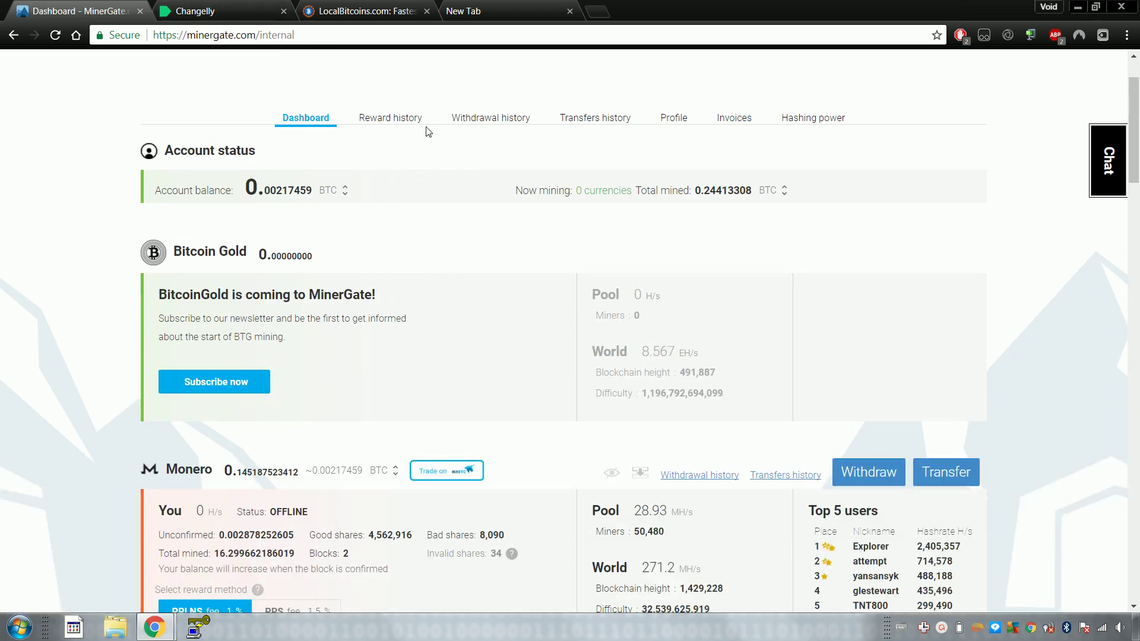
Take Changelly back from the processing step to its home page
click(202, 11)
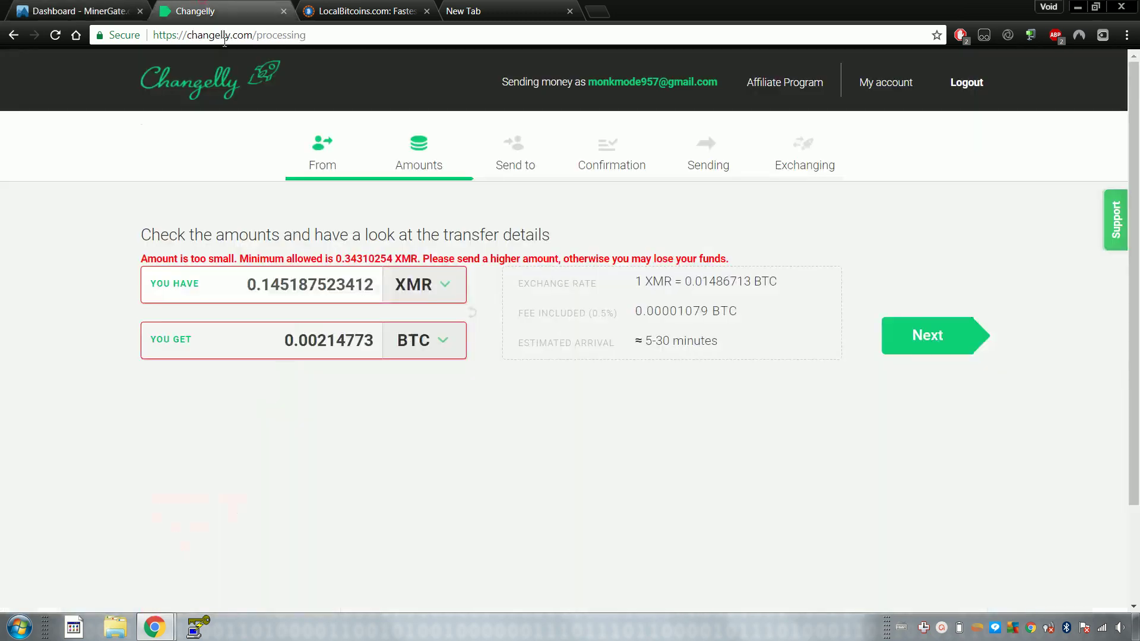
click(9, 38)
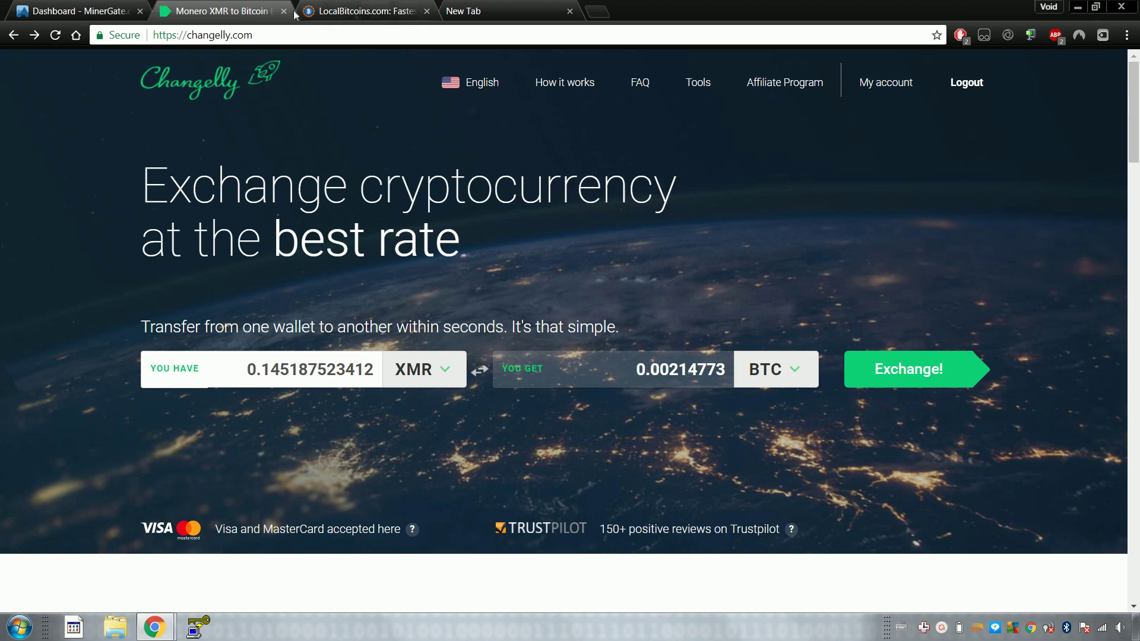
click(119, 11)
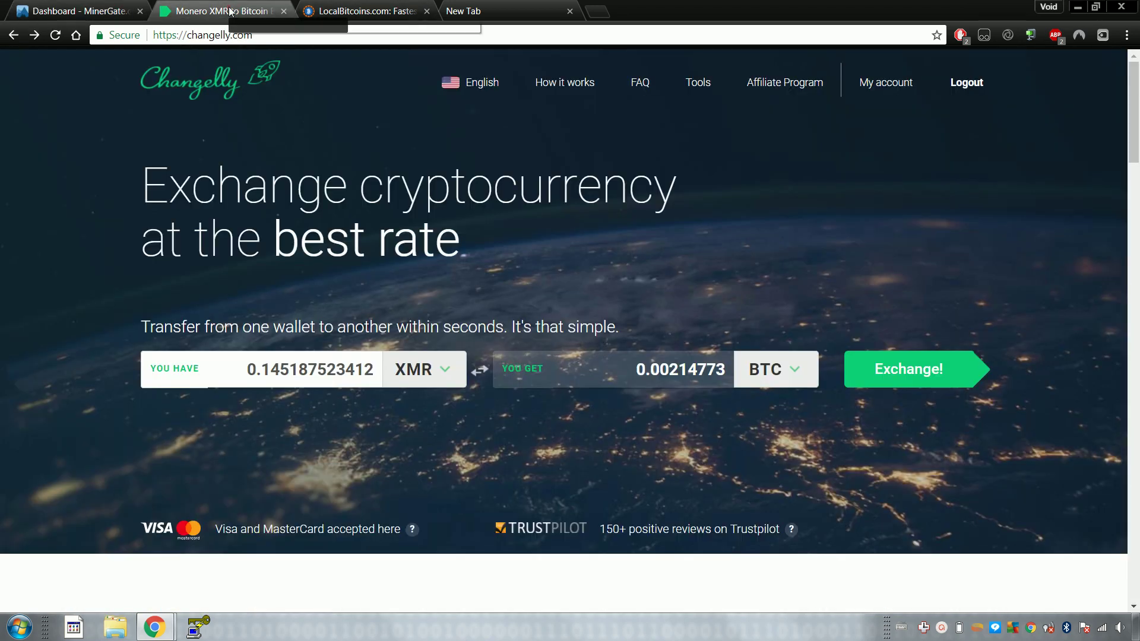
click(235, 10)
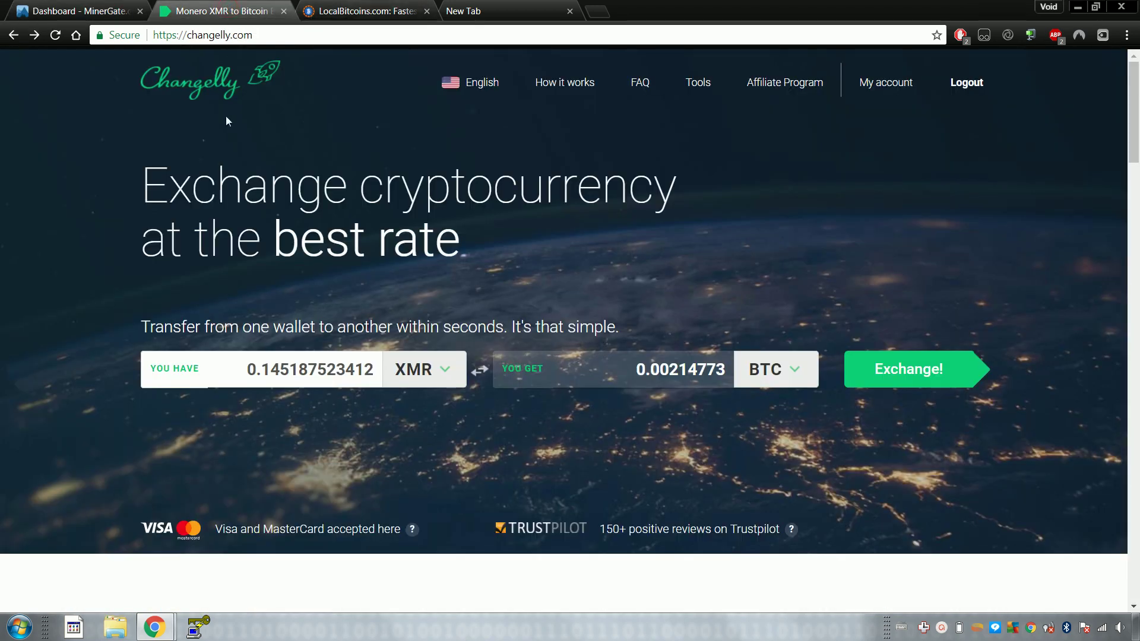
Scroll through Changelly's XMR-to-BTC exchange form, then return to the MinerGate dashboard
scroll(226, 115, down, 10)
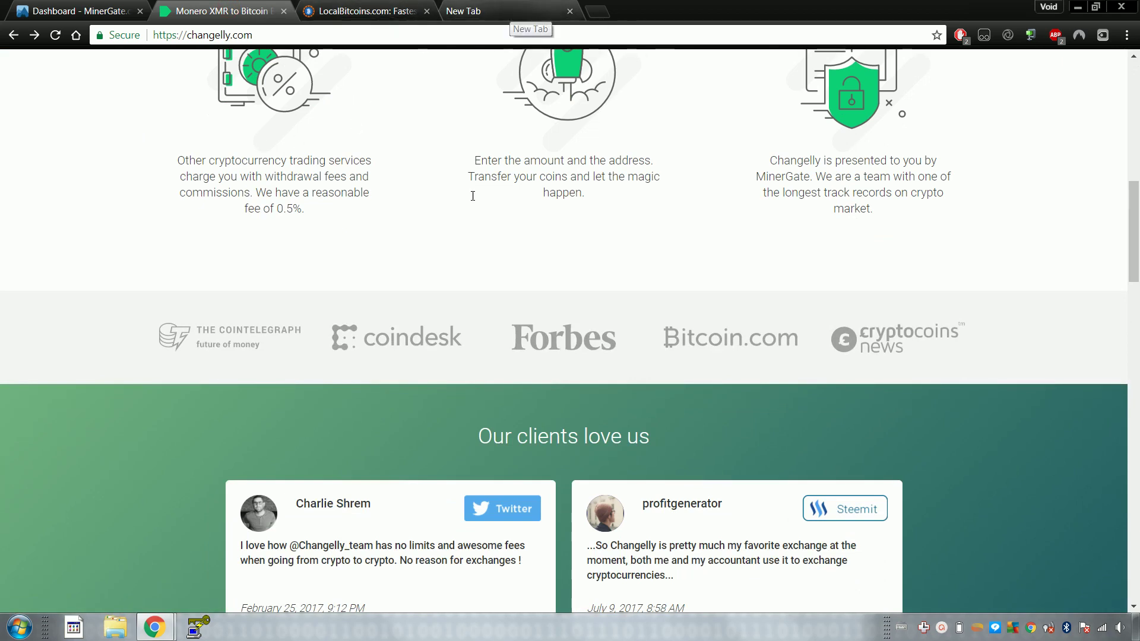
scroll(406, 320, down, 15)
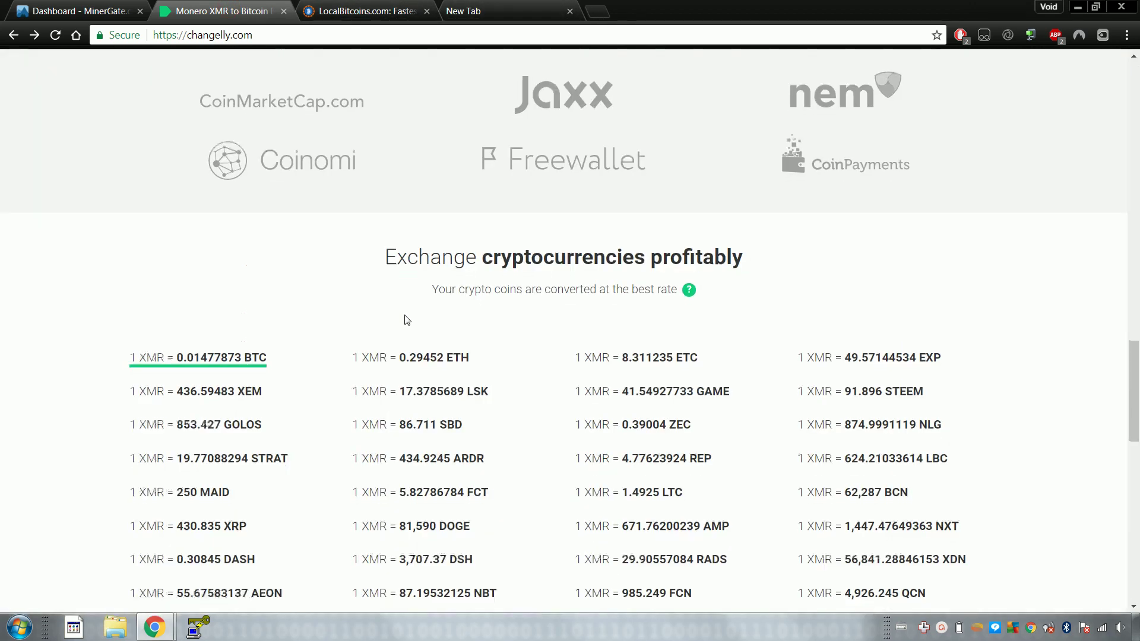
scroll(384, 315, up, 6)
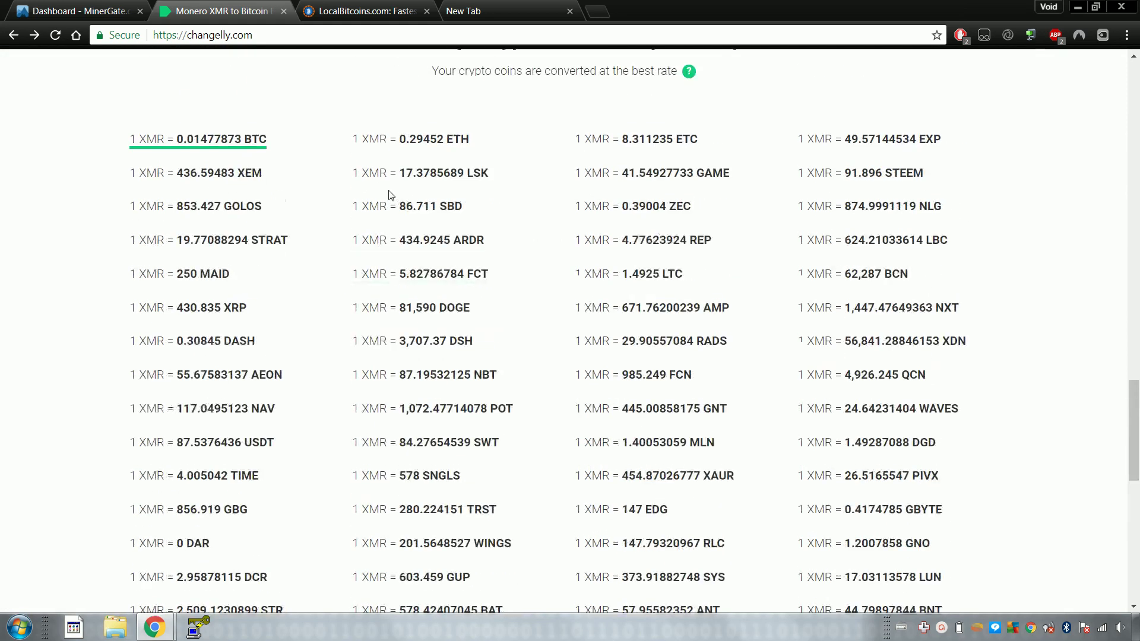
scroll(422, 208, down, 13)
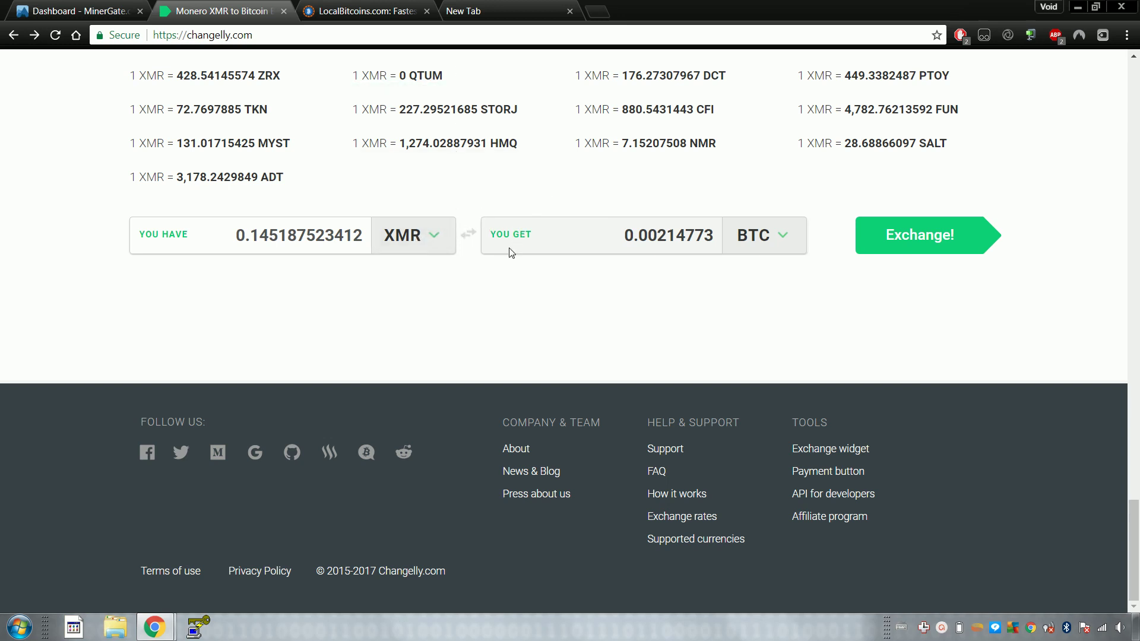
scroll(509, 252, up, 10)
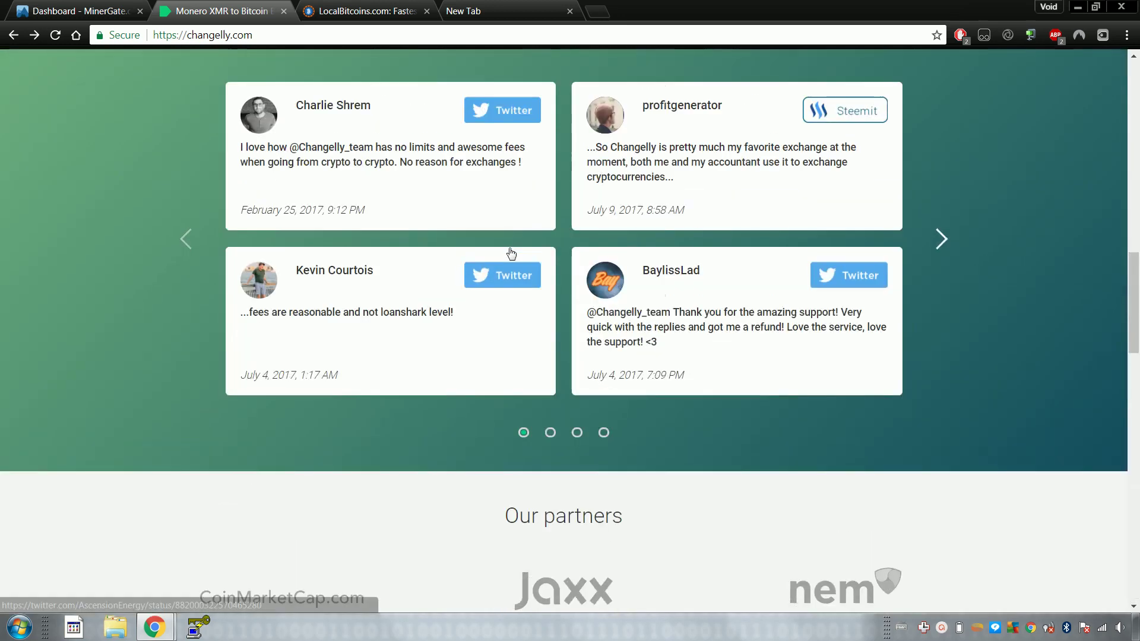
scroll(510, 254, up, 20)
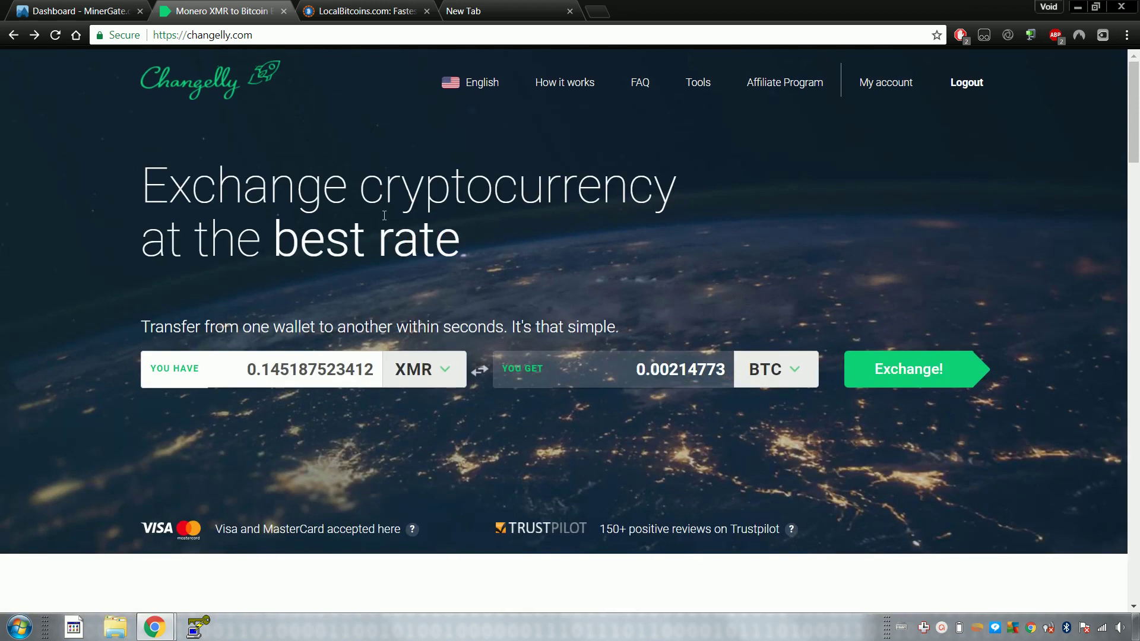
scroll(550, 208, down, 2)
scroll(654, 223, up, 2)
click(103, 9)
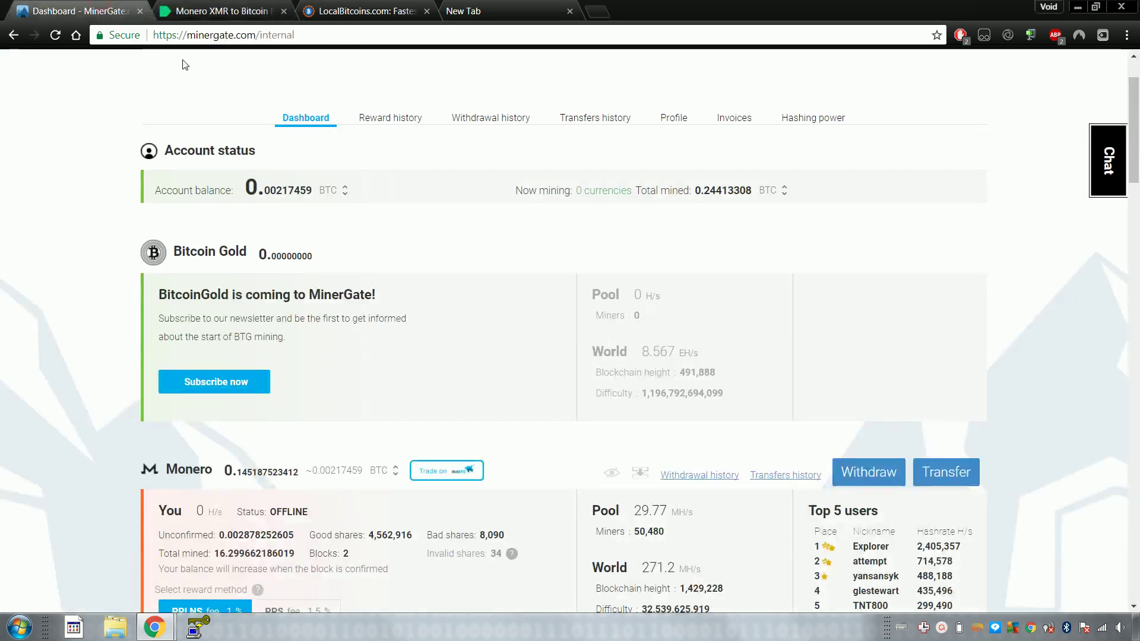
Compare the MinerGate dashboard with Changelly's 0.00214106 BTC quote for 0.145187523412 XMR
click(267, 10)
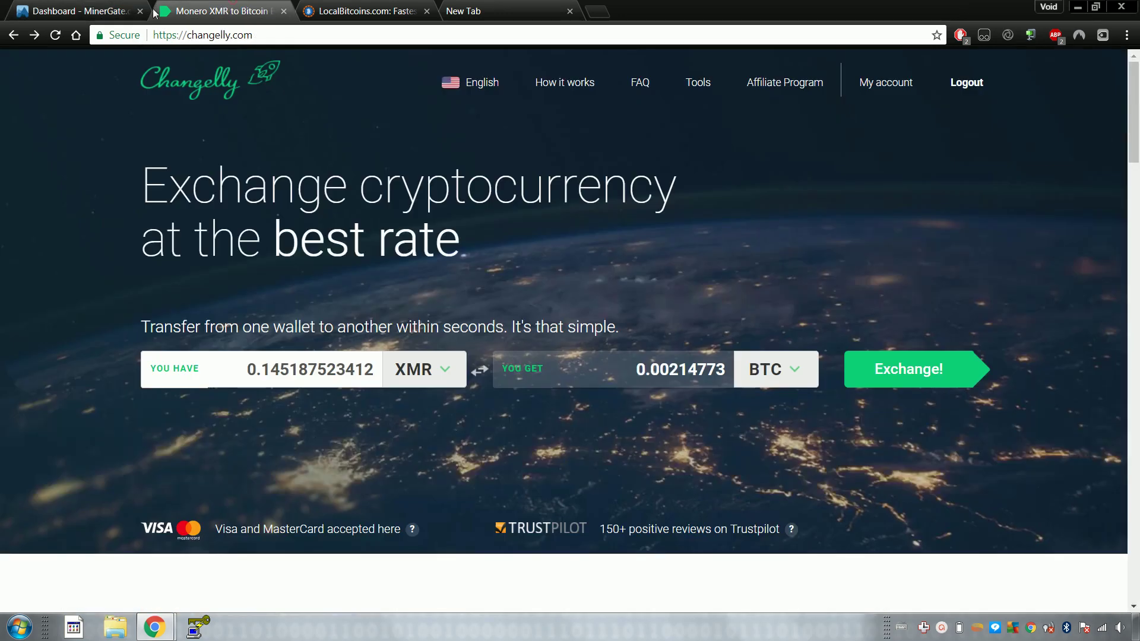
click(121, 16)
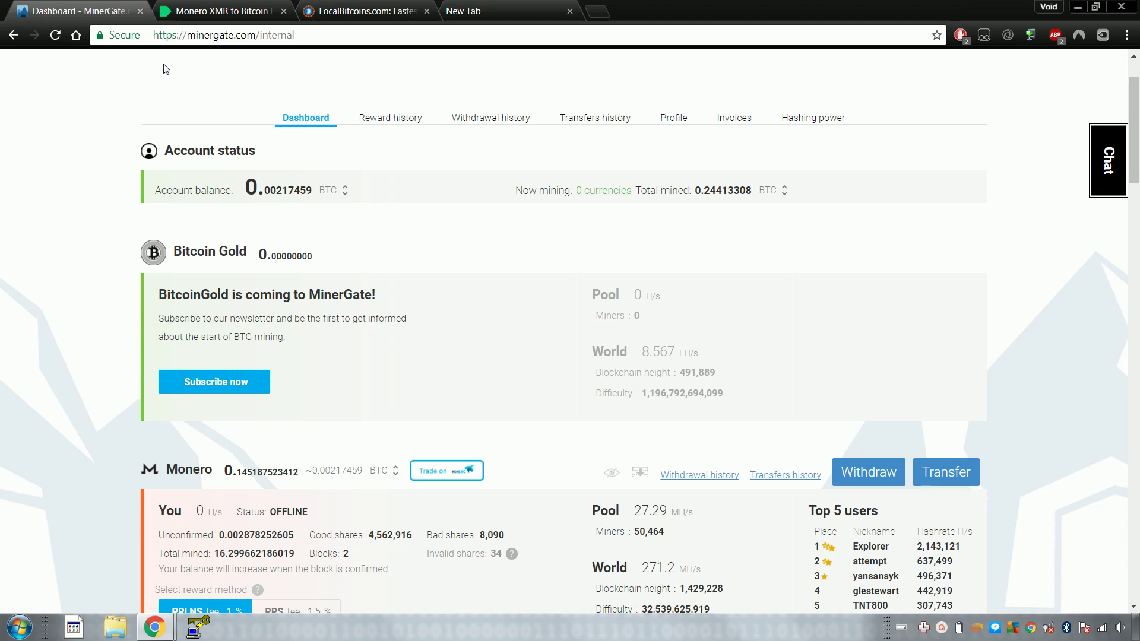
click(223, 10)
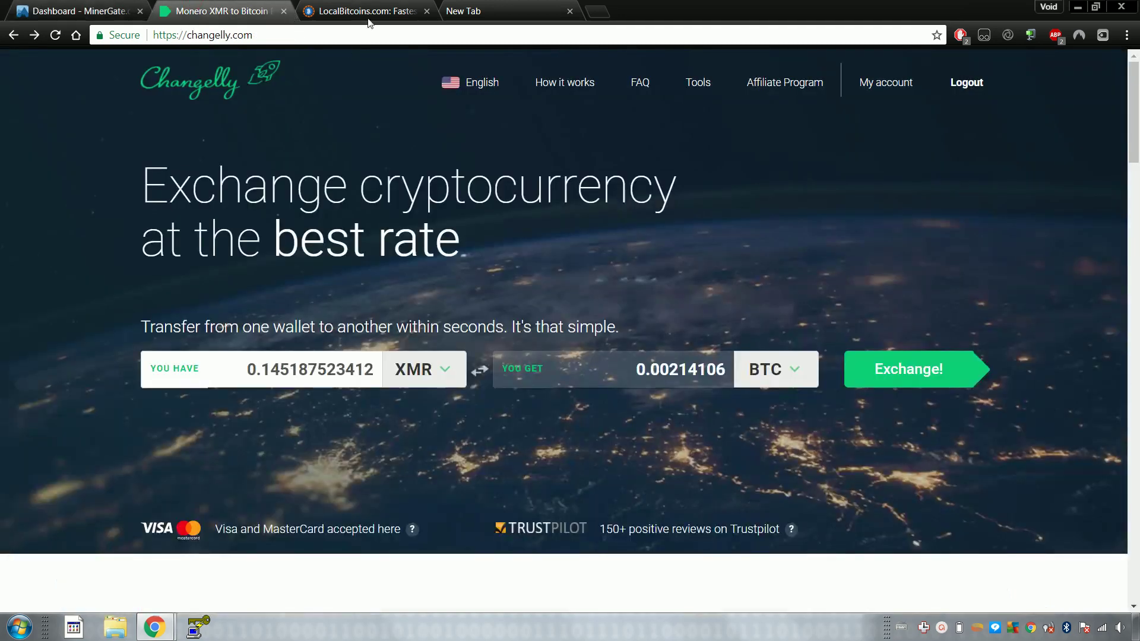
click(369, 16)
Change Changelly's pay currency from XMR to Decent (DCT), keeping BTC as the receive currency
click(199, 8)
click(418, 369)
scroll(439, 345, down, 5)
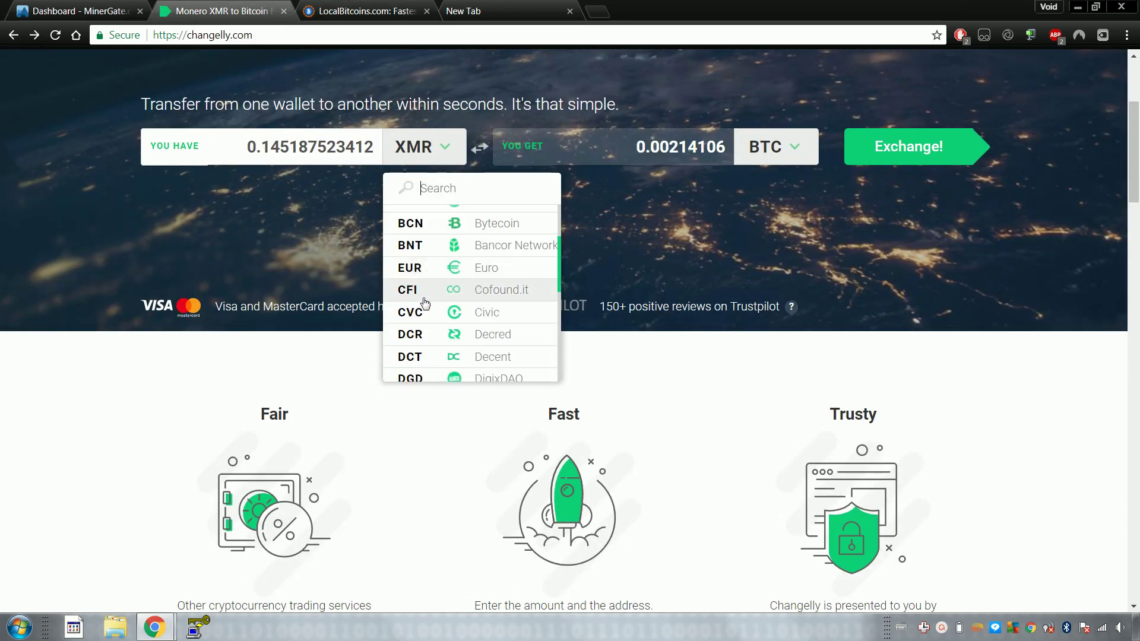
scroll(405, 300, down, 1)
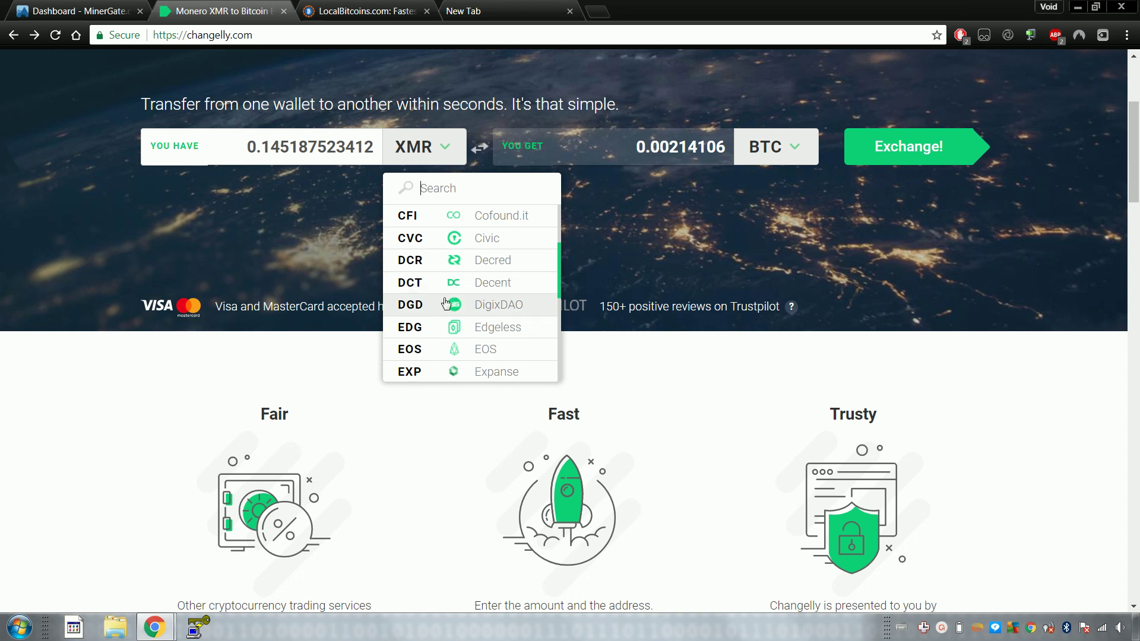
click(475, 283)
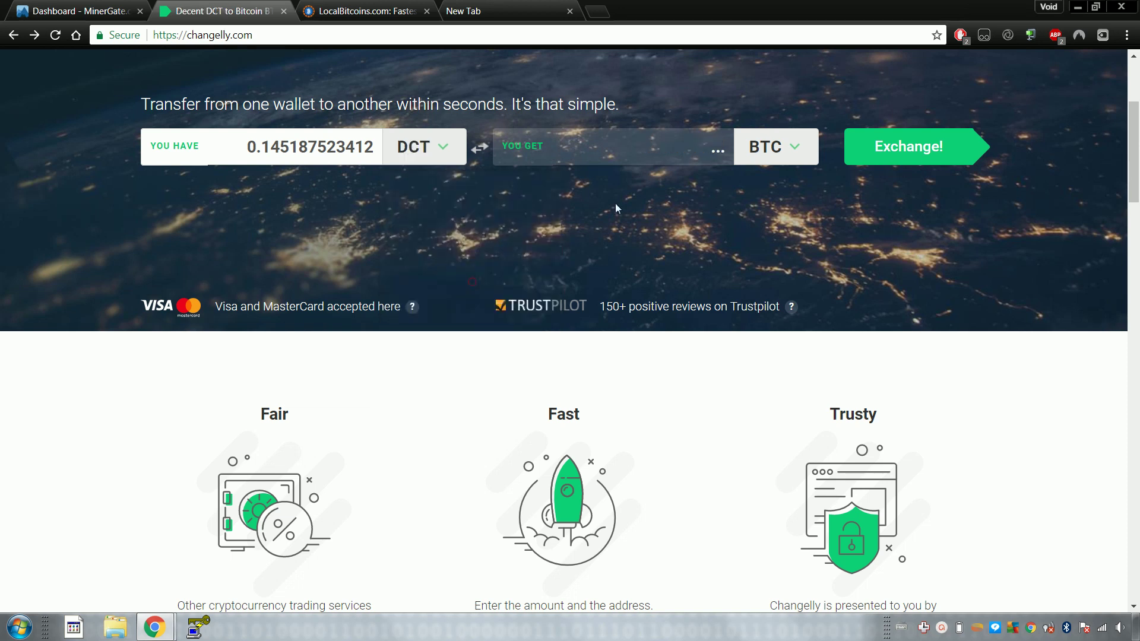
click(758, 146)
click(755, 143)
Scroll down the MinerGate dashboard's coin panels to review their PPLNS/PPS reward methods
click(374, 11)
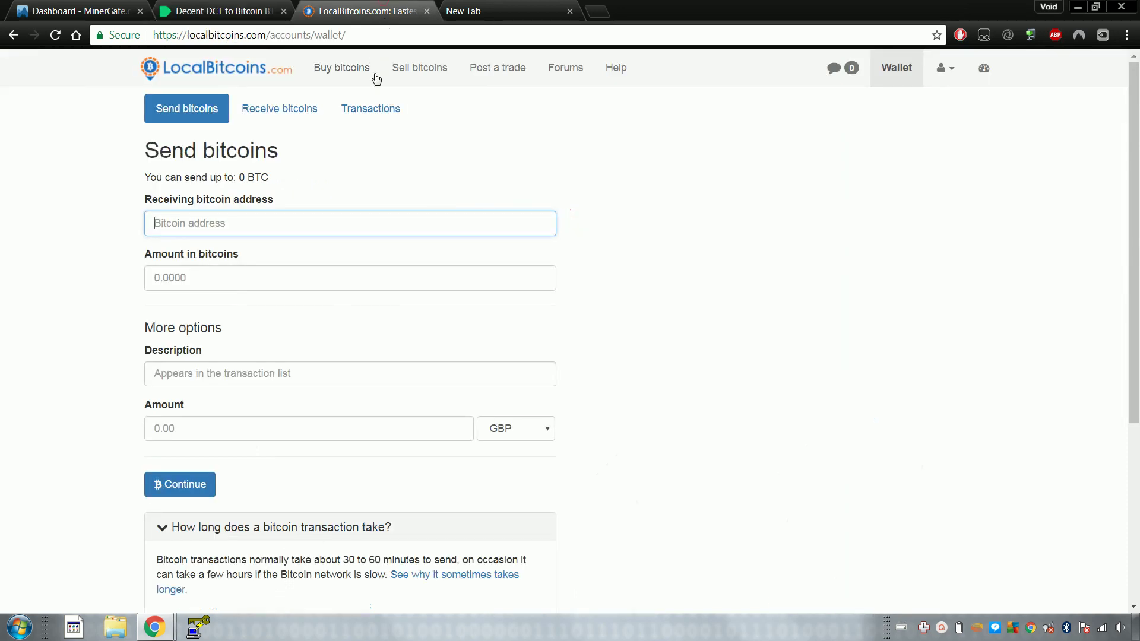
click(147, 5)
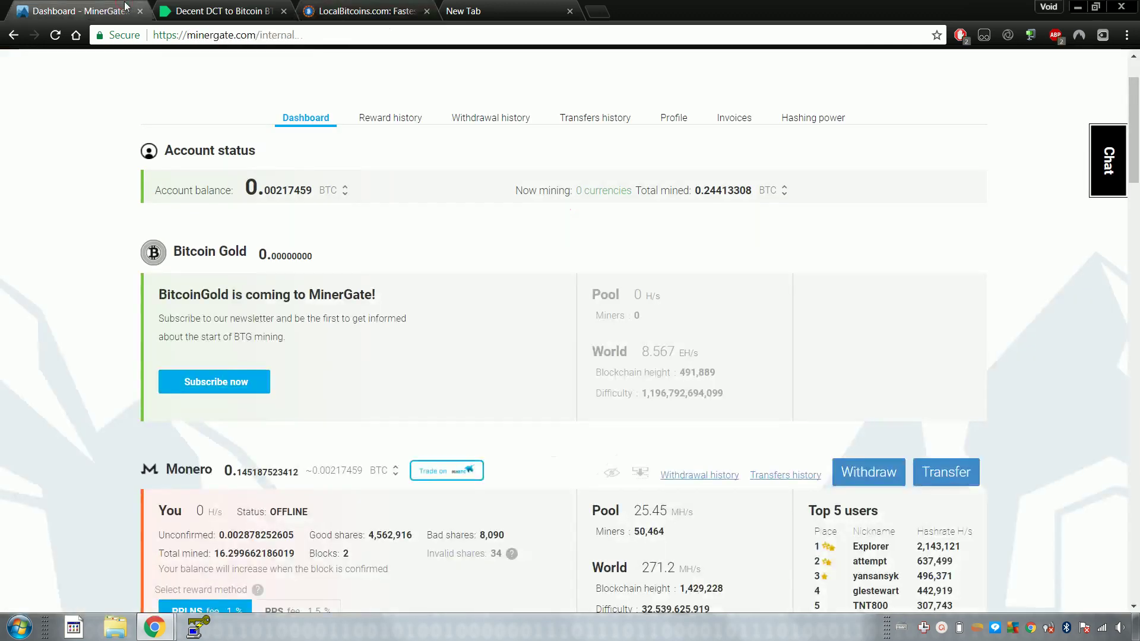
scroll(87, 237, down, 2)
scroll(360, 249, down, 6)
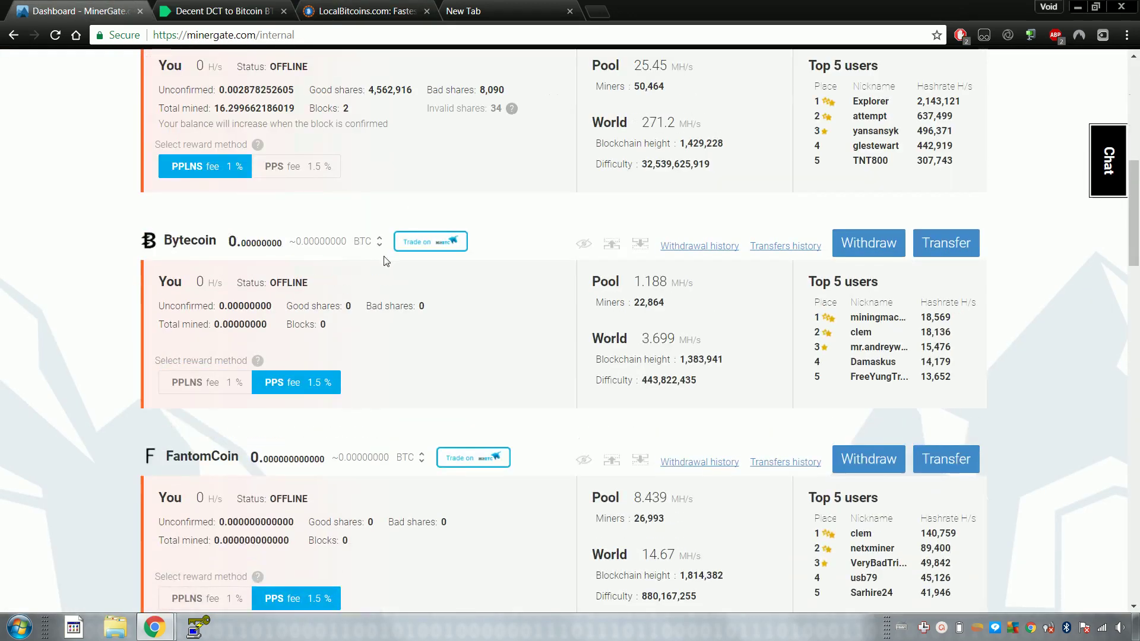
scroll(386, 261, down, 5)
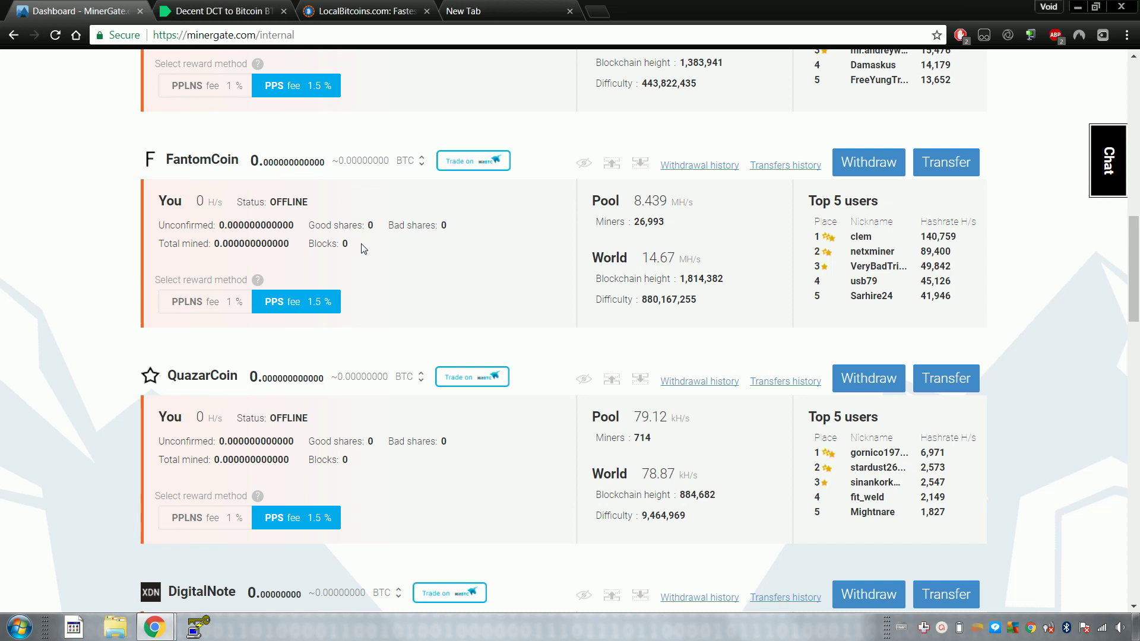
scroll(704, 270, down, 10)
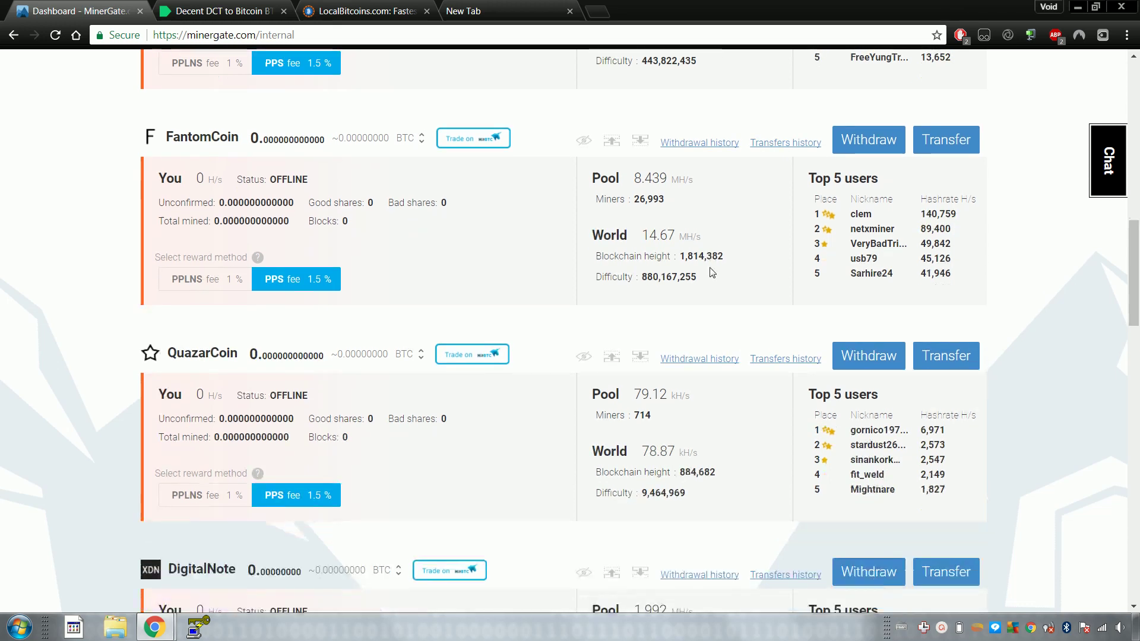
scroll(712, 273, down, 10)
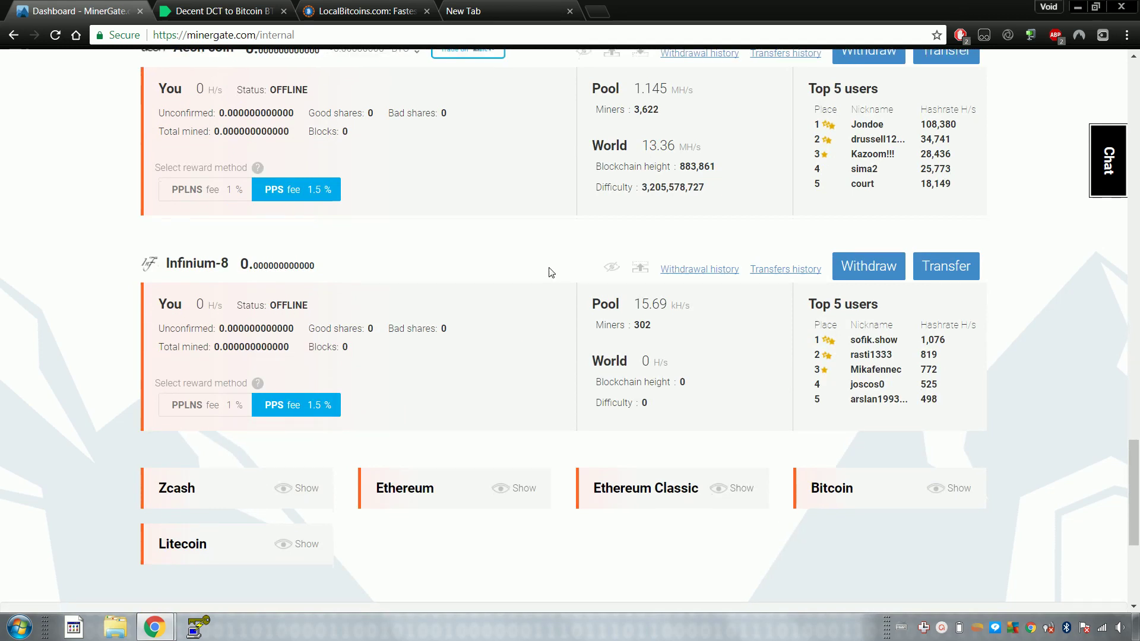
scroll(549, 270, down, 5)
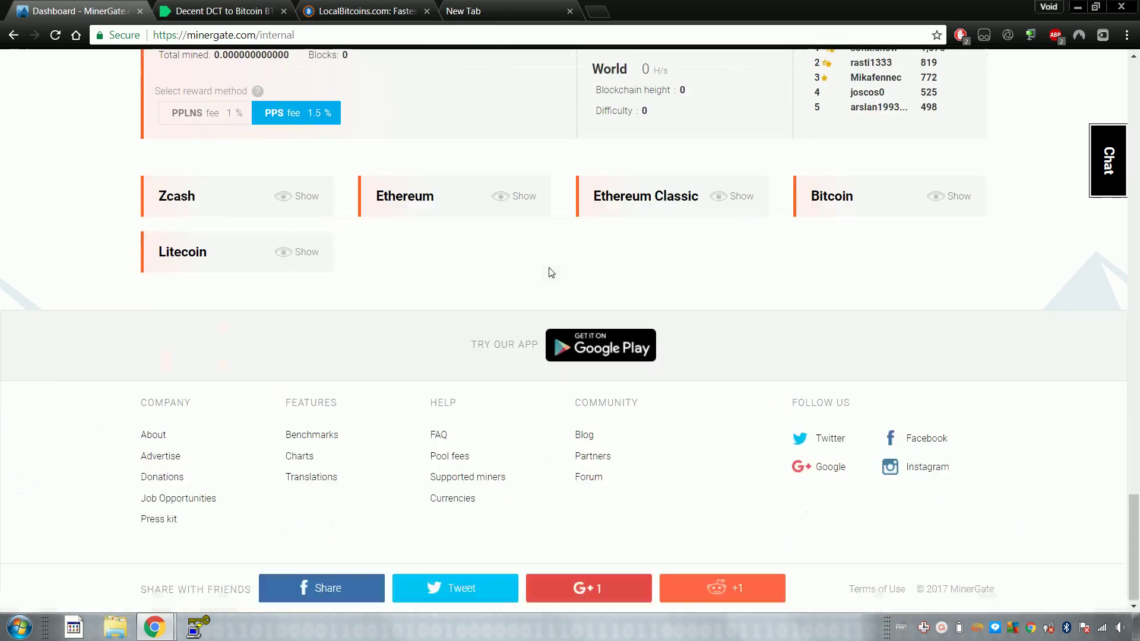
scroll(548, 269, up, 1)
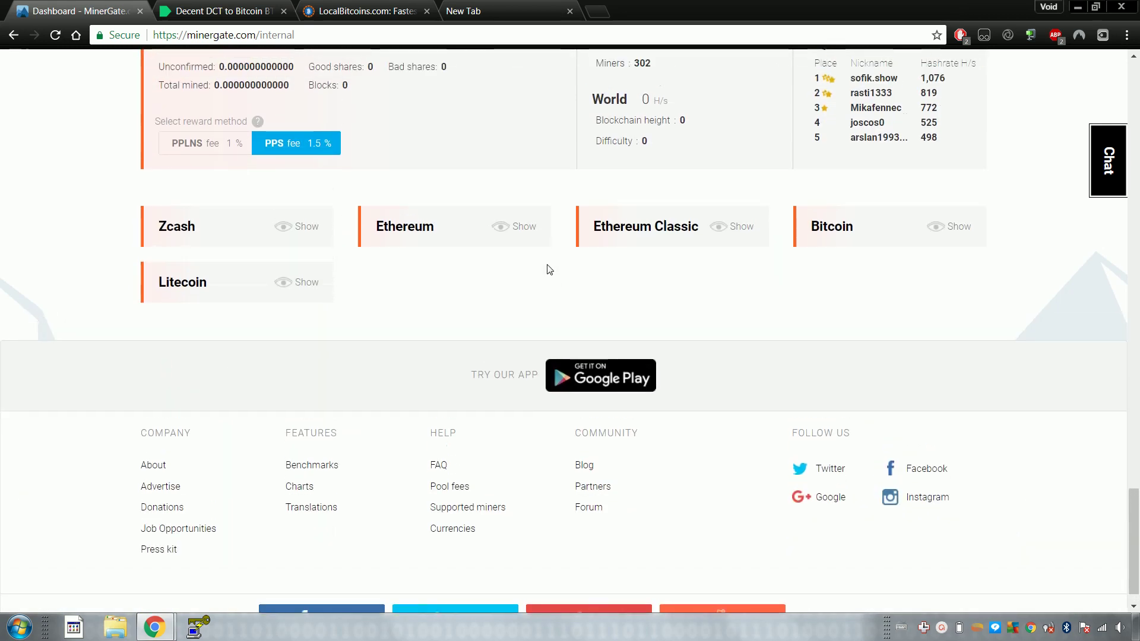
scroll(203, 213, up, 1)
Set Infinium-8's reward method to PPLNS and return to the Monero pool at the top
click(204, 190)
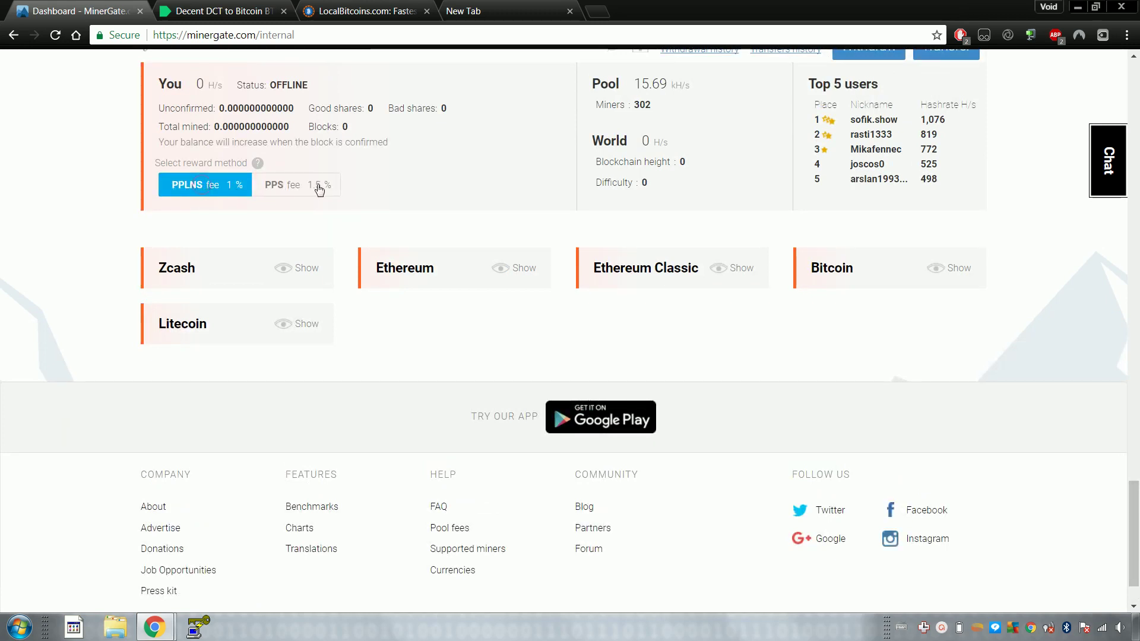
scroll(304, 196, up, 1)
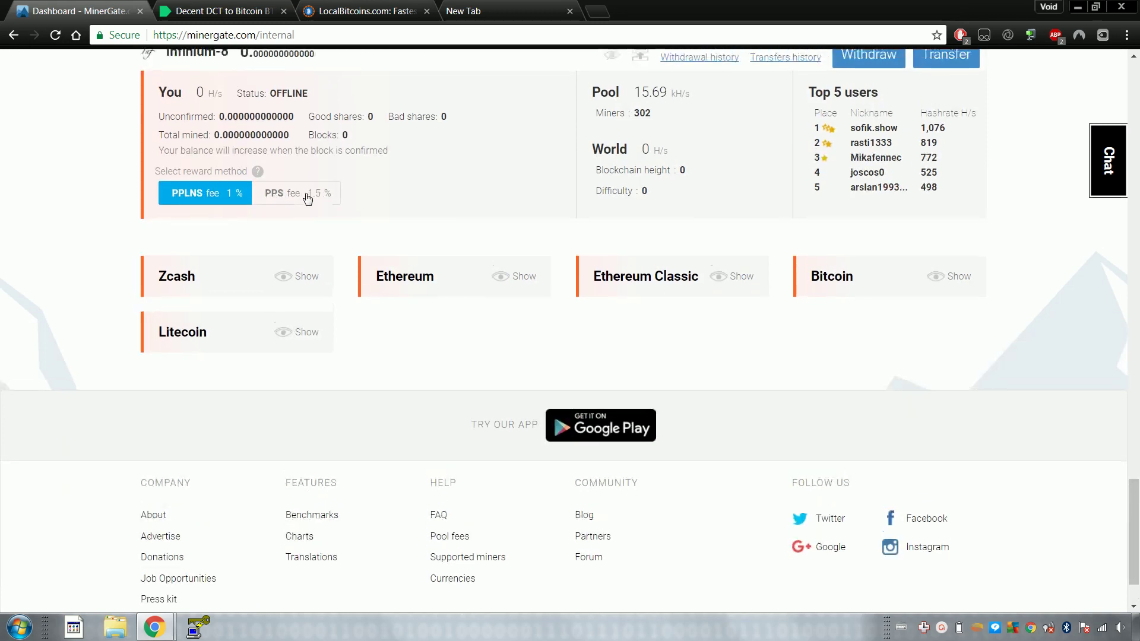
scroll(307, 198, up, 1)
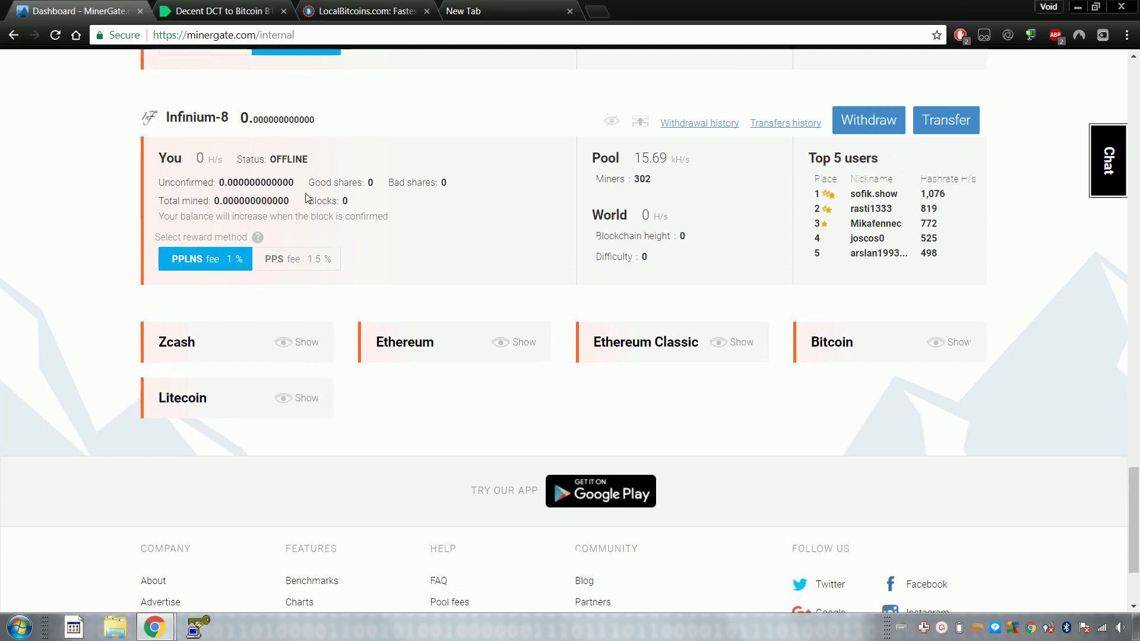
scroll(297, 272, up, 2)
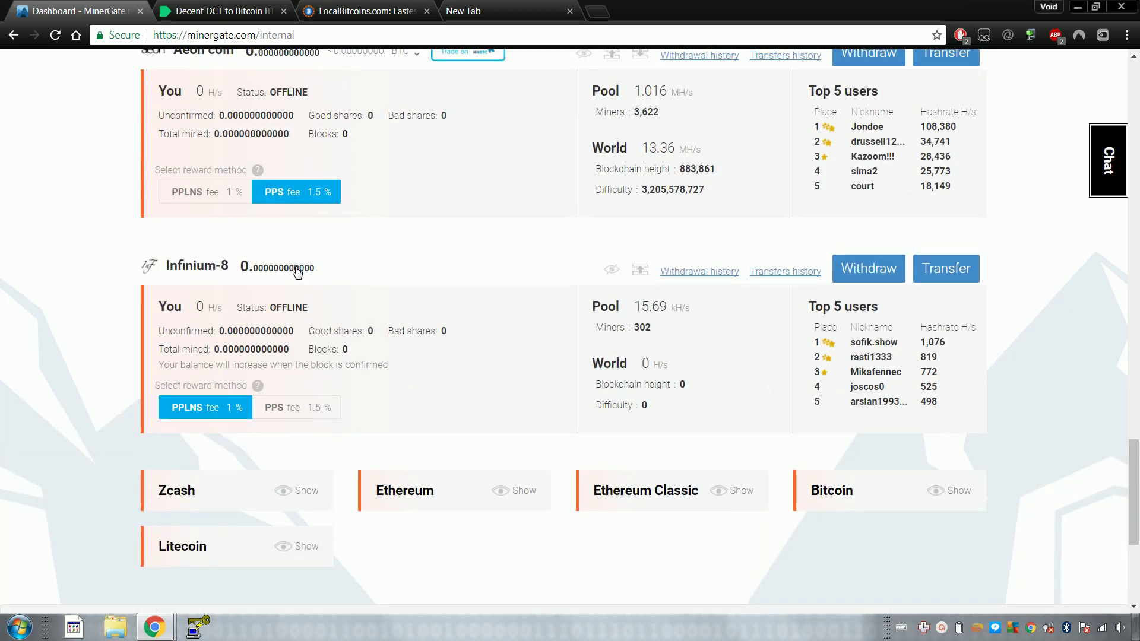
scroll(320, 202, up, 5)
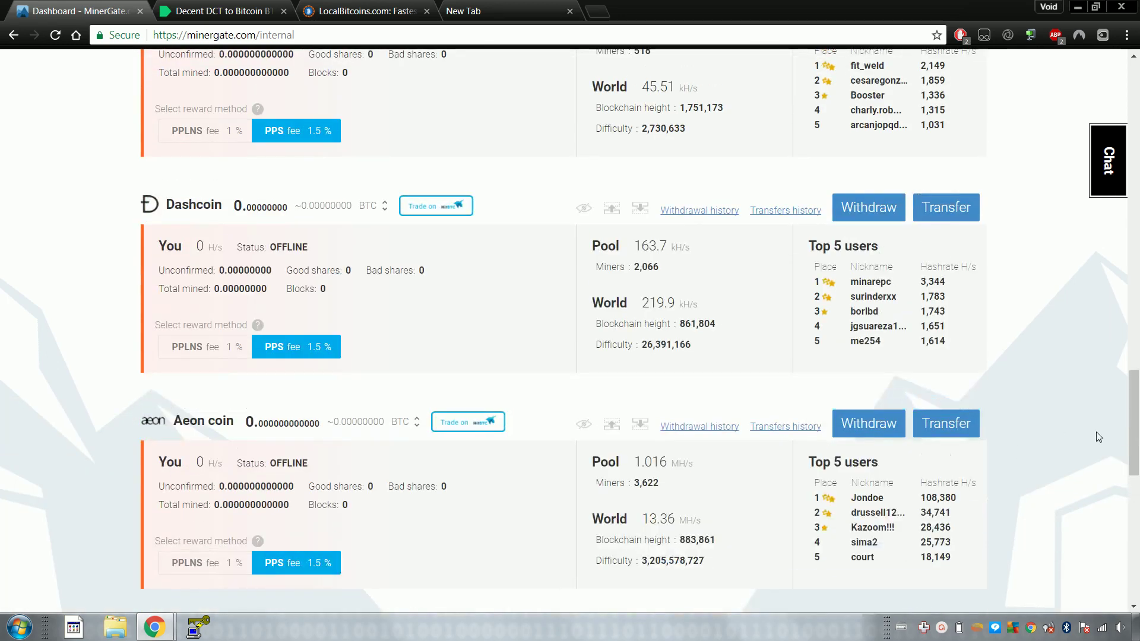
drag(1132, 422, 1129, 153)
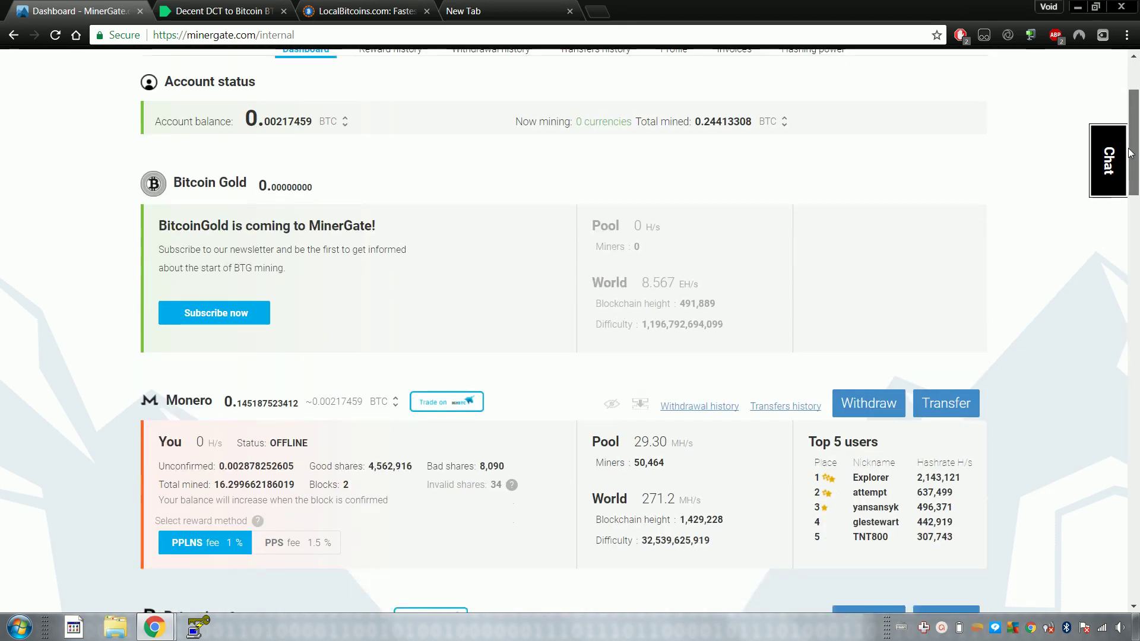
scroll(1129, 156, down, 4)
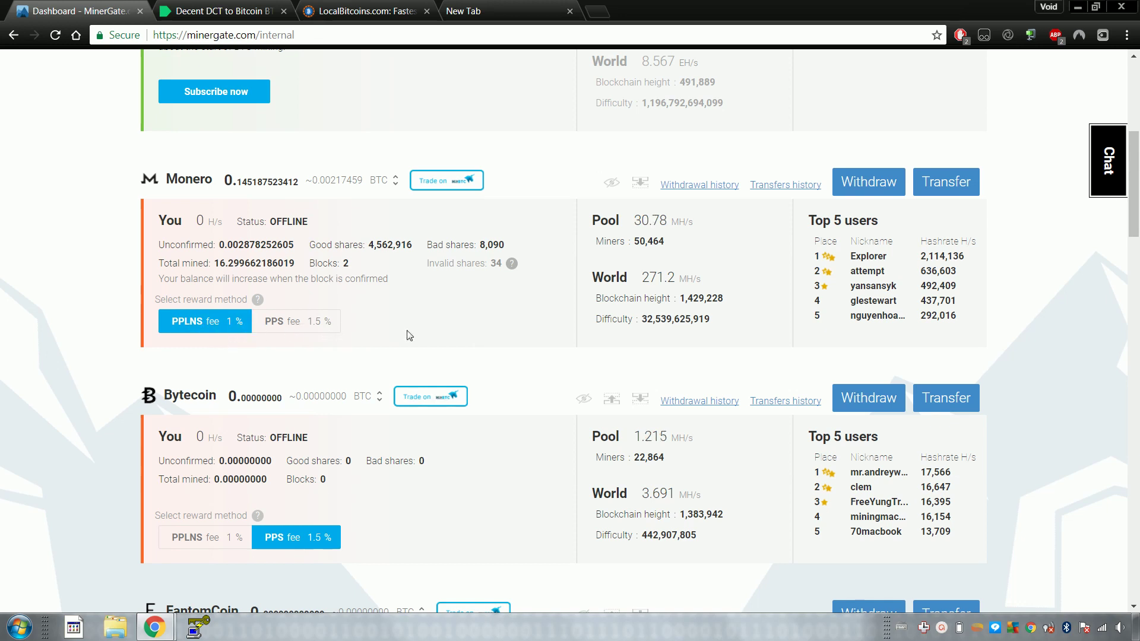
scroll(409, 336, up, 1)
scroll(410, 336, up, 3)
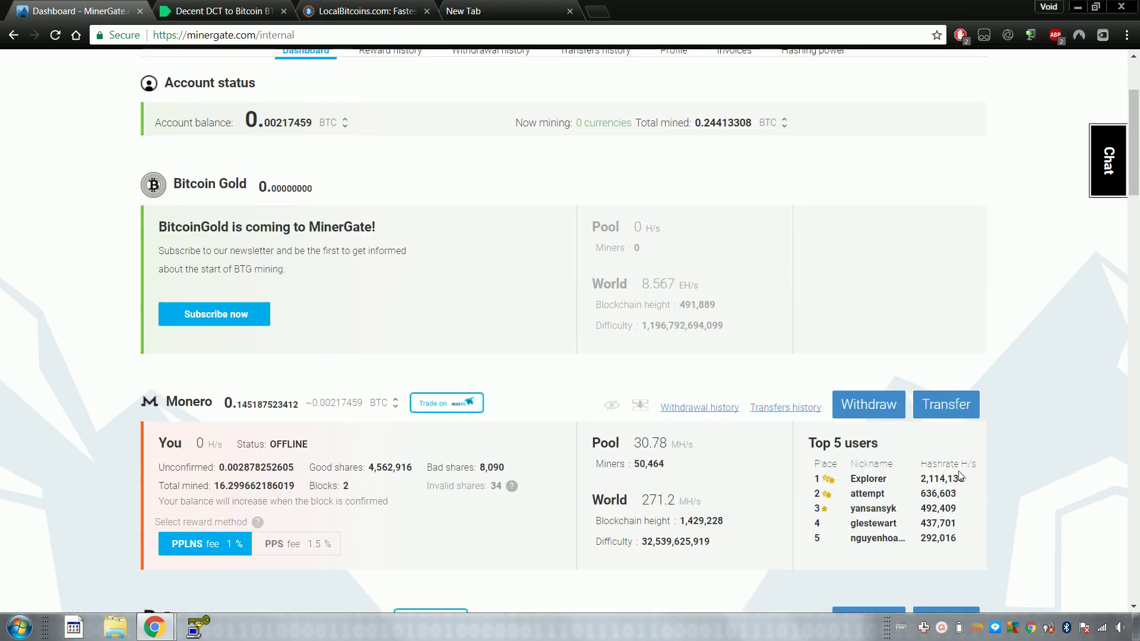
Load the Instagram profile in a new Chrome tab from the 'insta' suggestion
click(942, 629)
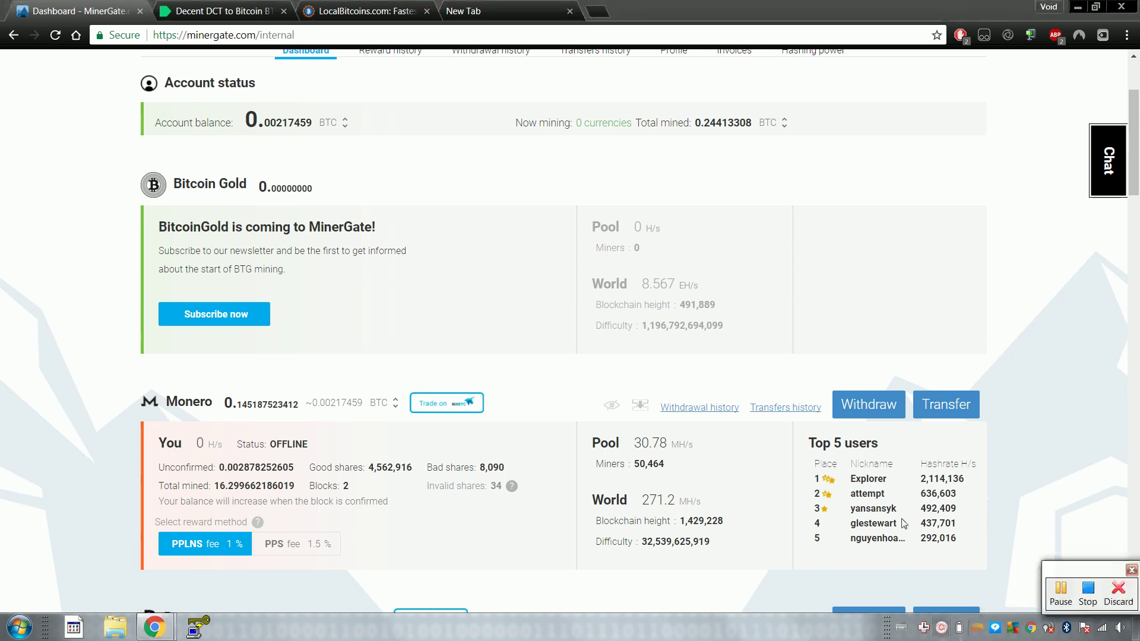
click(526, 22)
text(ins)
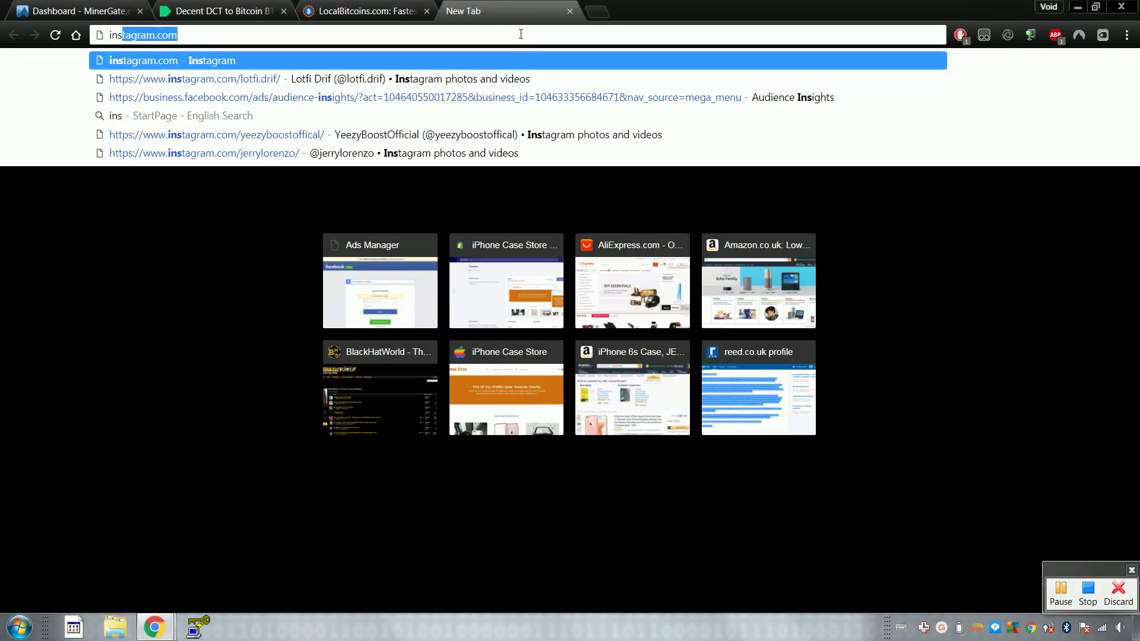
text(ta)
key(Down)
key(Return)
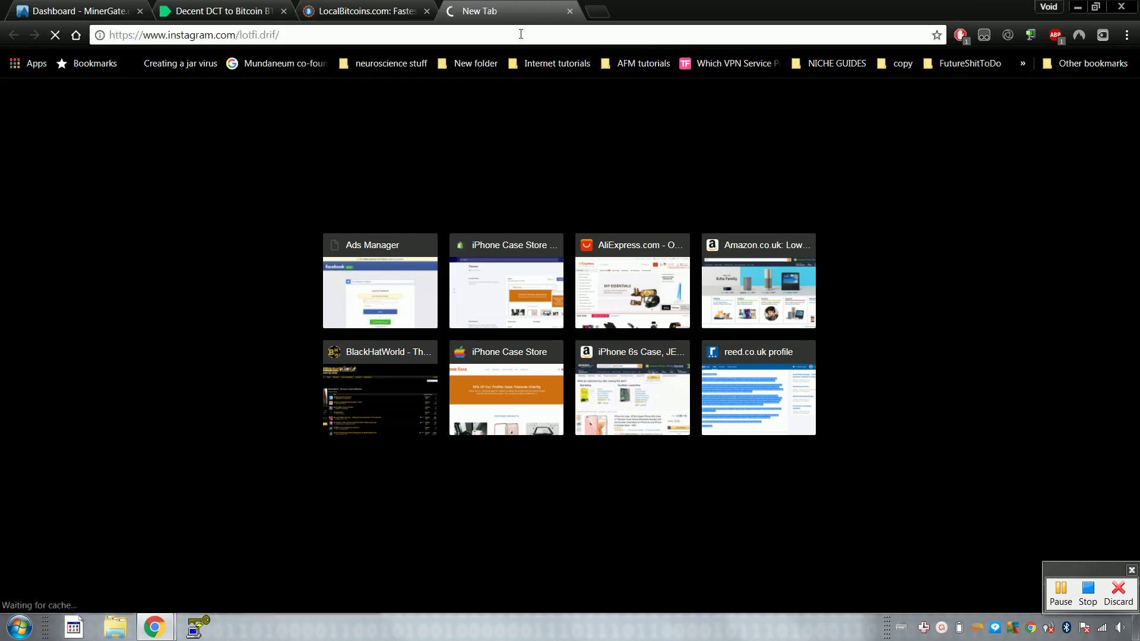
Open The Ultimate Hustlers Facebook group in another tab from the 'ultimate' suggestion
click(596, 11)
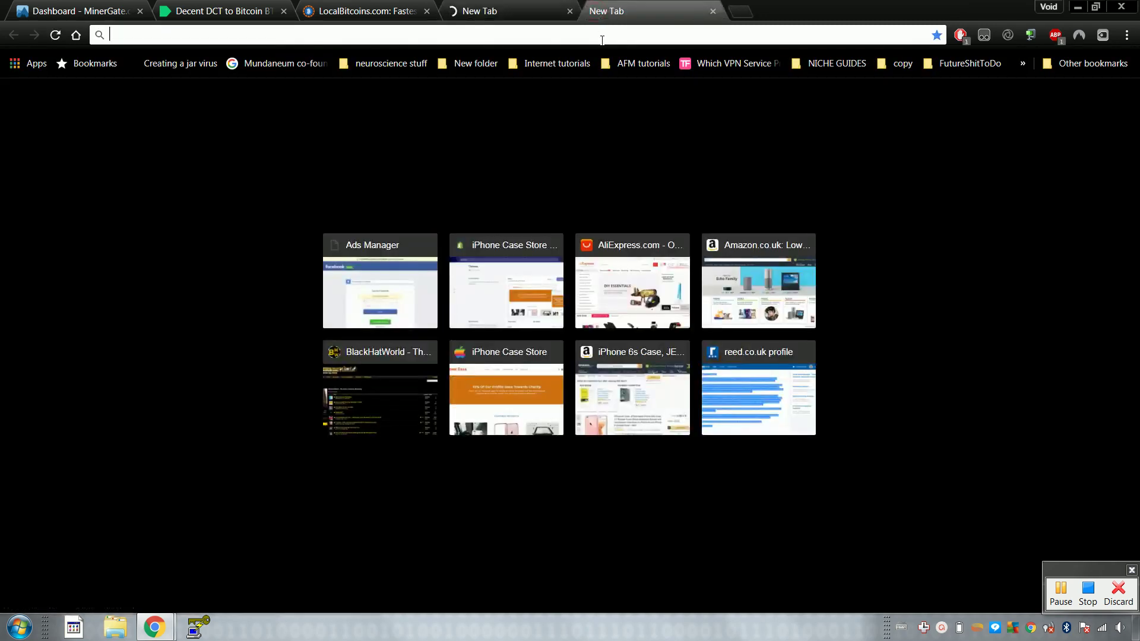
text(ultimate)
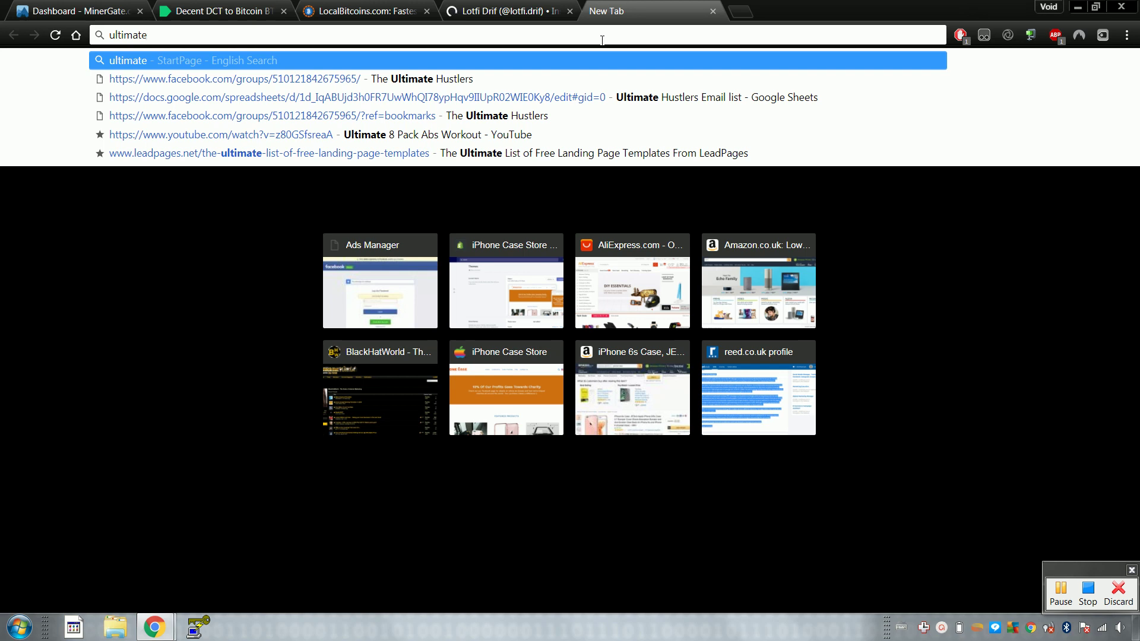
key(Down)
key(Return)
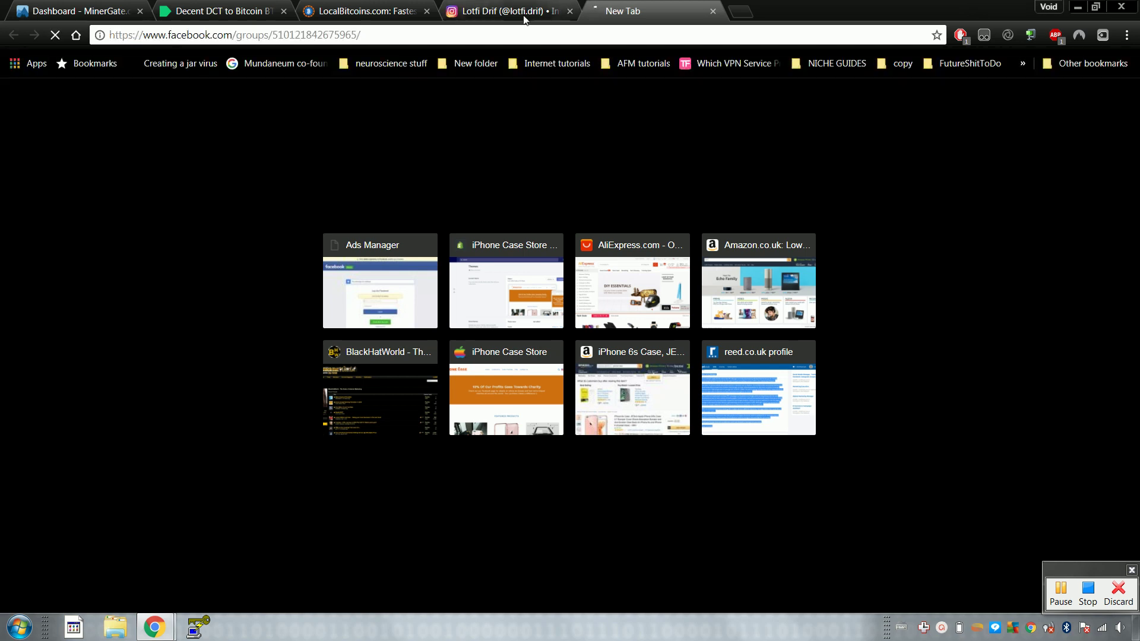
click(521, 12)
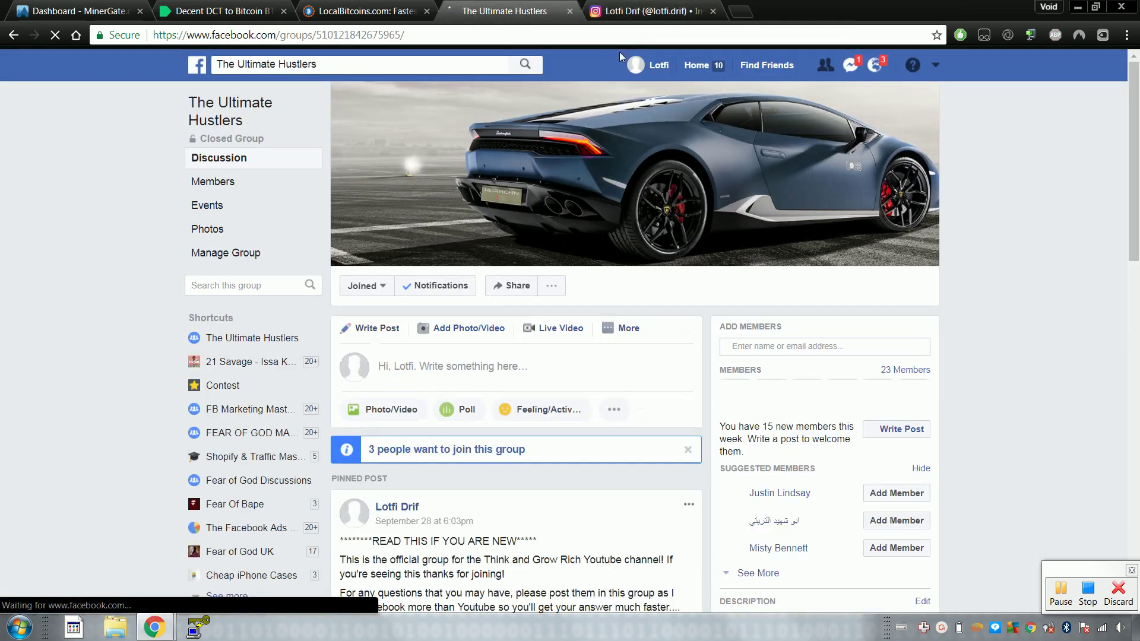
Scroll through The Ultimate Hustlers' pinned post and recent activity, then back up
scroll(541, 139, down, 2)
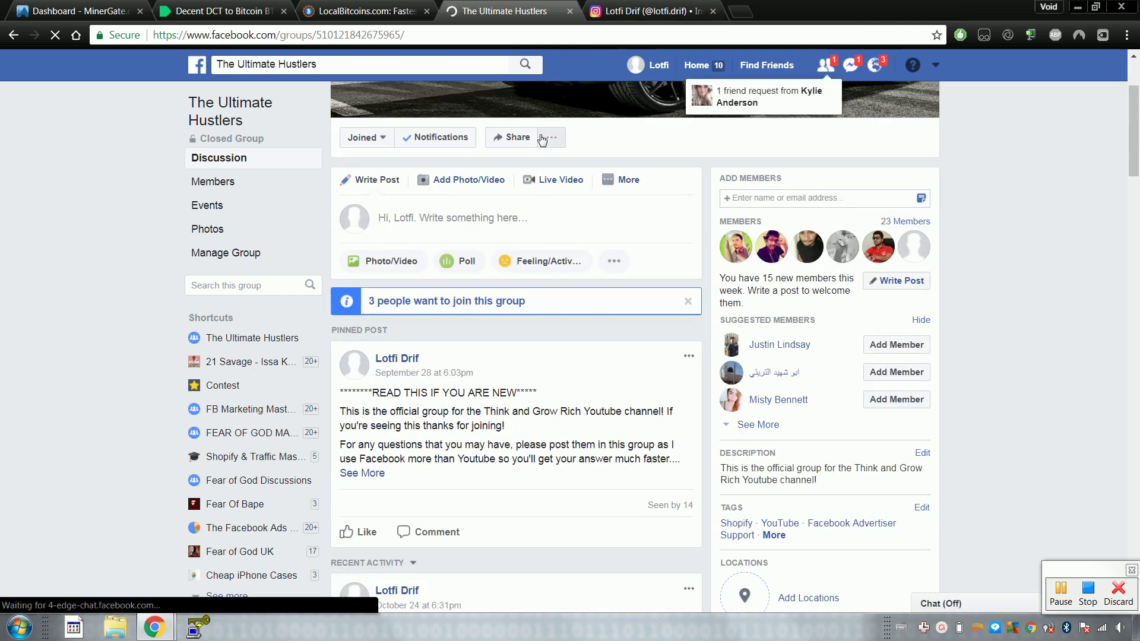
scroll(541, 140, down, 3)
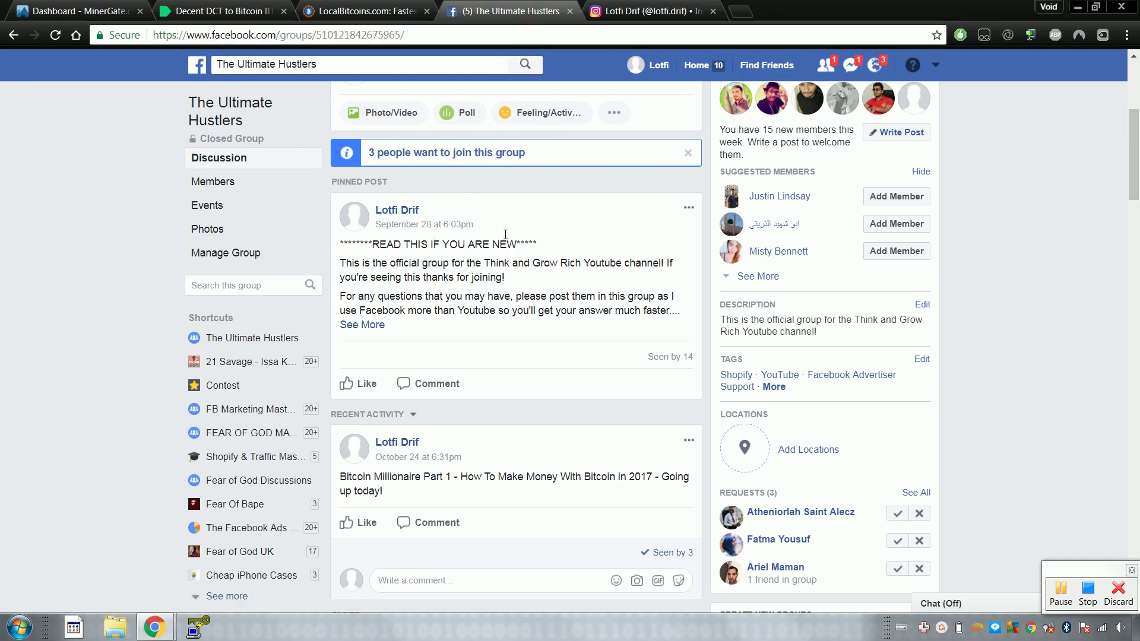
scroll(570, 294, down, 3)
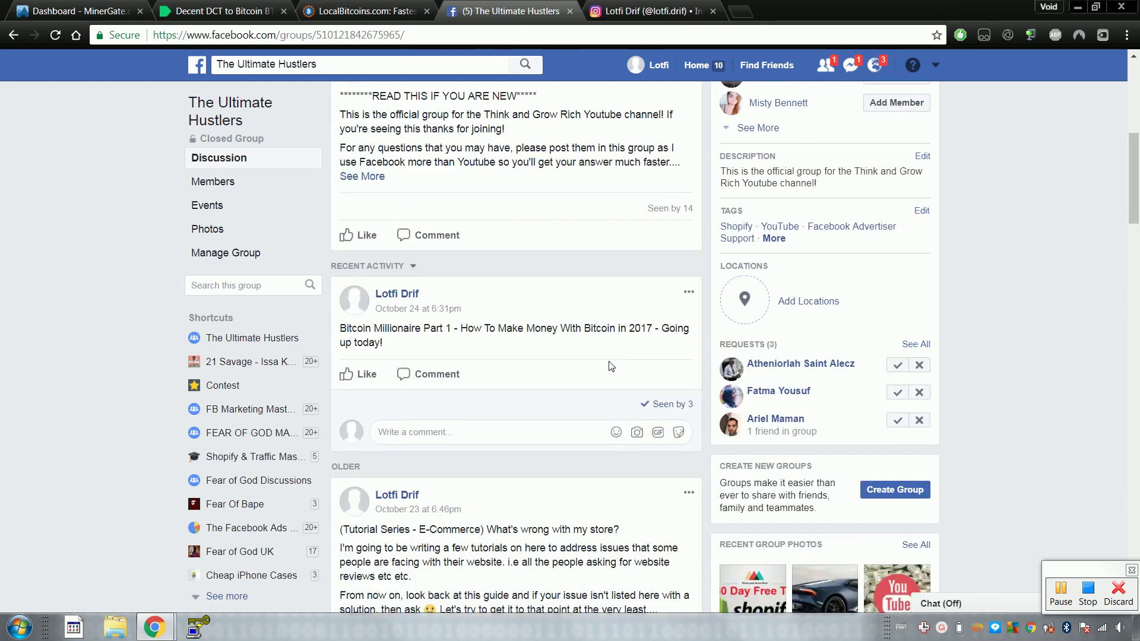
scroll(610, 365, up, 4)
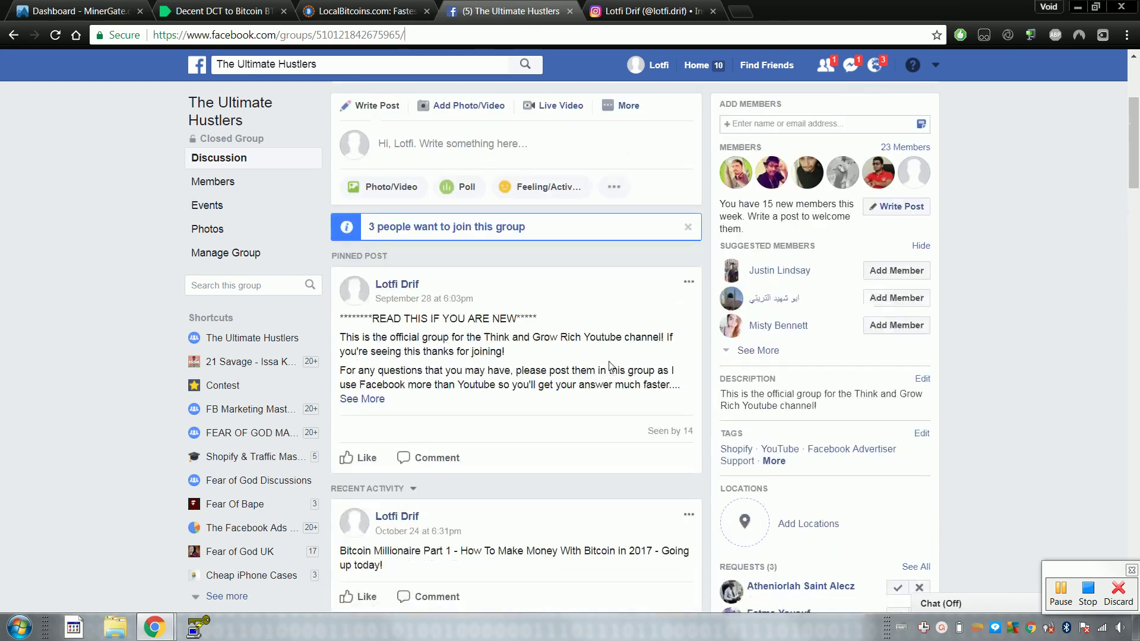
click(631, 9)
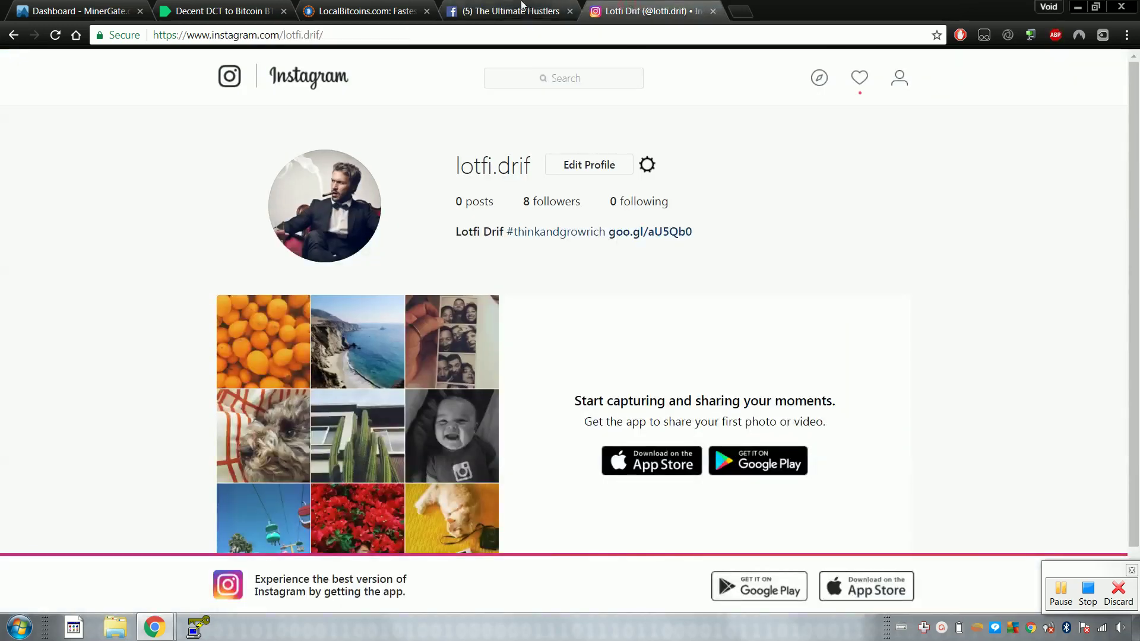
Move the Instagram tab left of the Facebook group tab, then show LocalBitcoins' Send bitcoins form
click(521, 6)
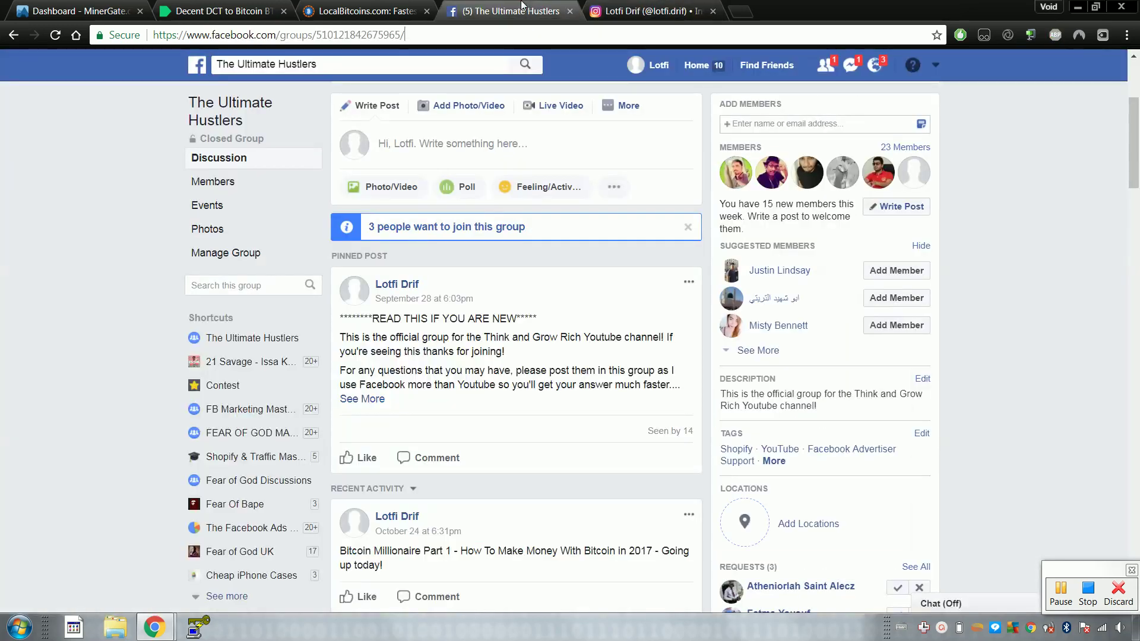
click(634, 6)
drag(634, 5, 491, 6)
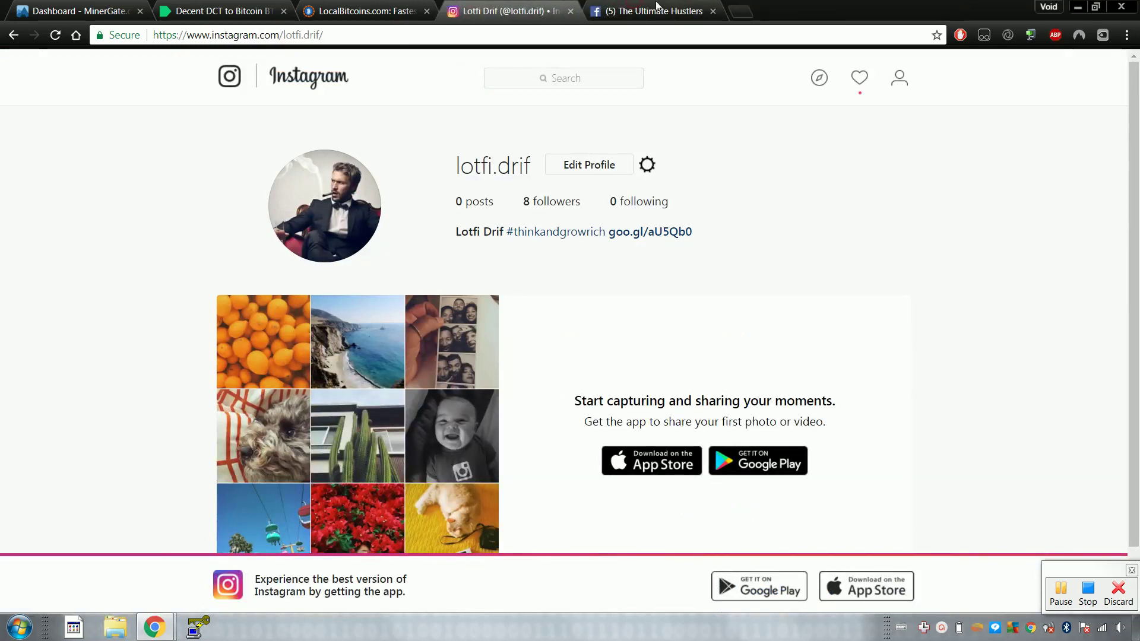
click(647, 11)
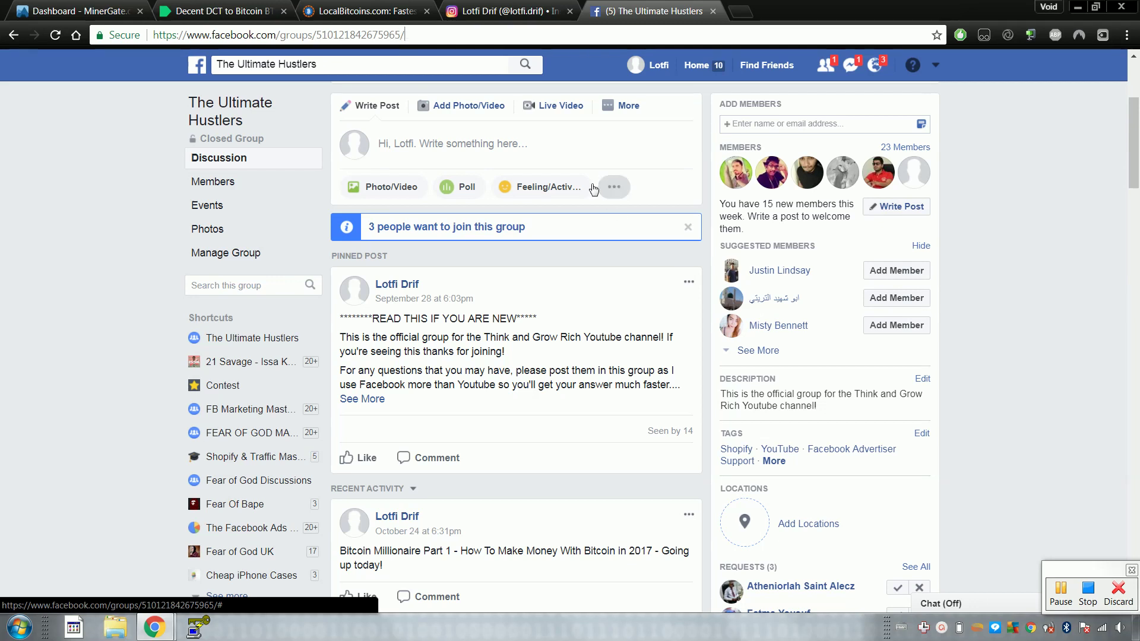
click(532, 6)
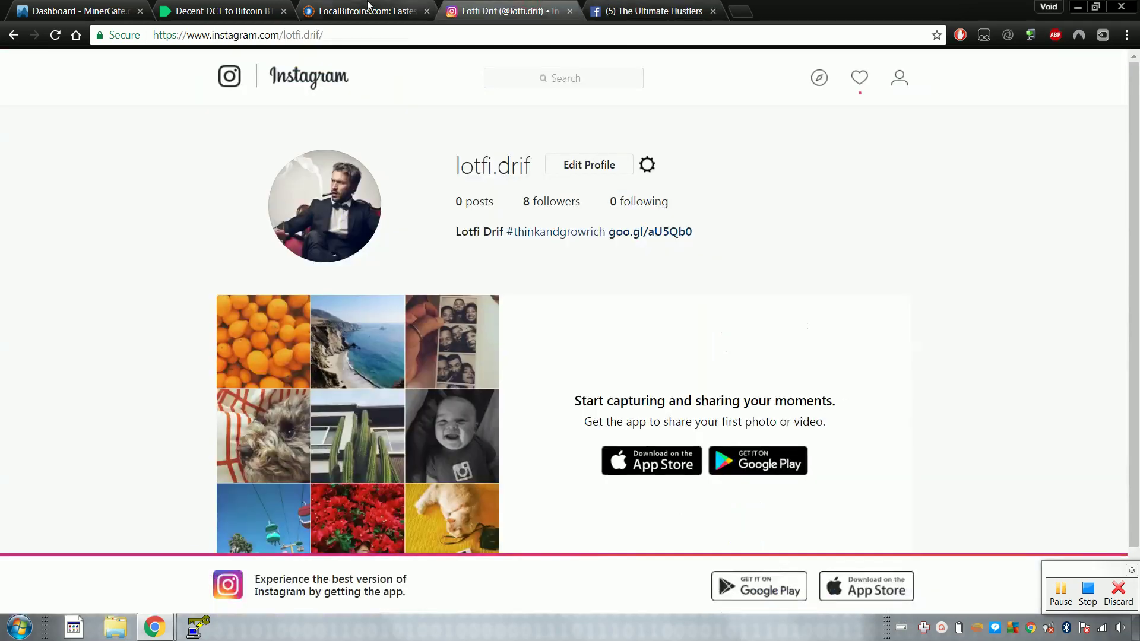
click(368, 11)
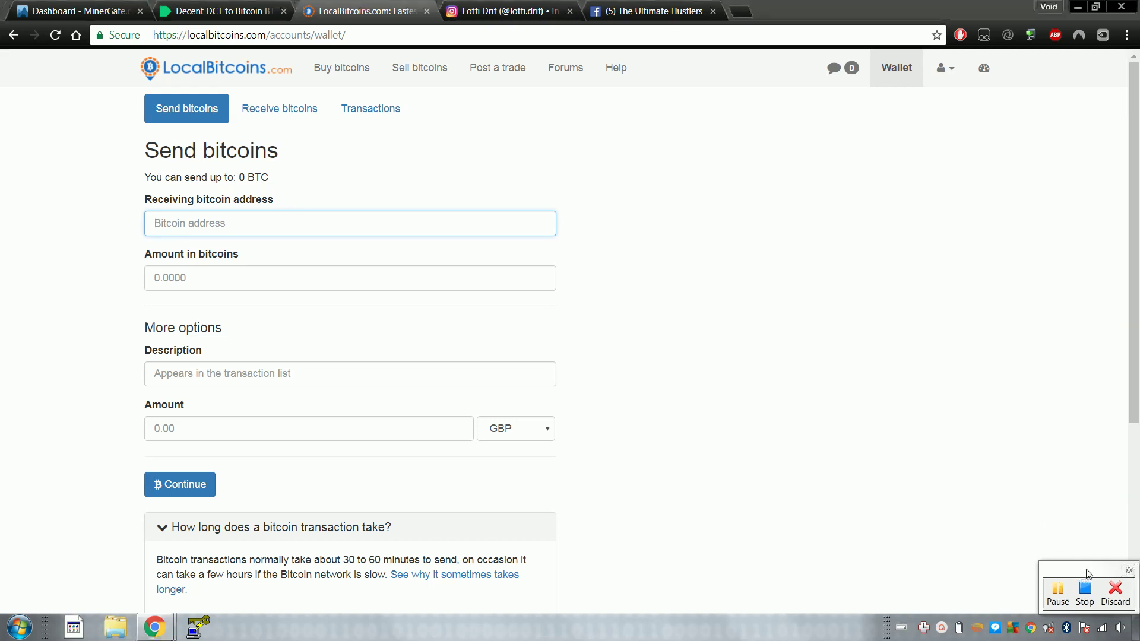
drag(1085, 578, 923, 354)
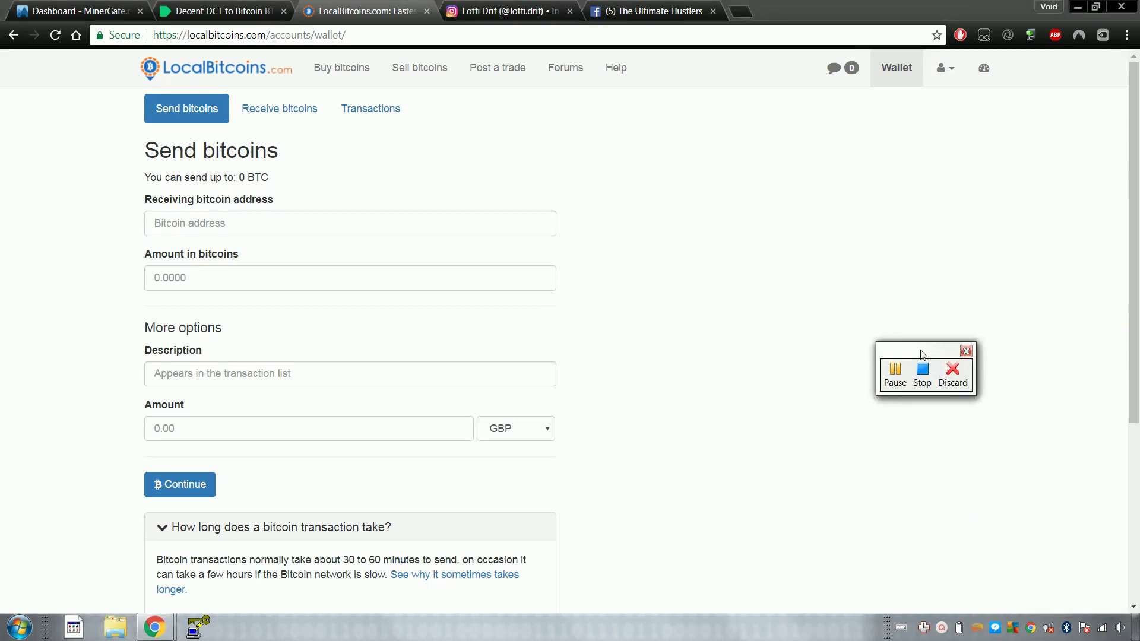
drag(923, 354, 954, 330)
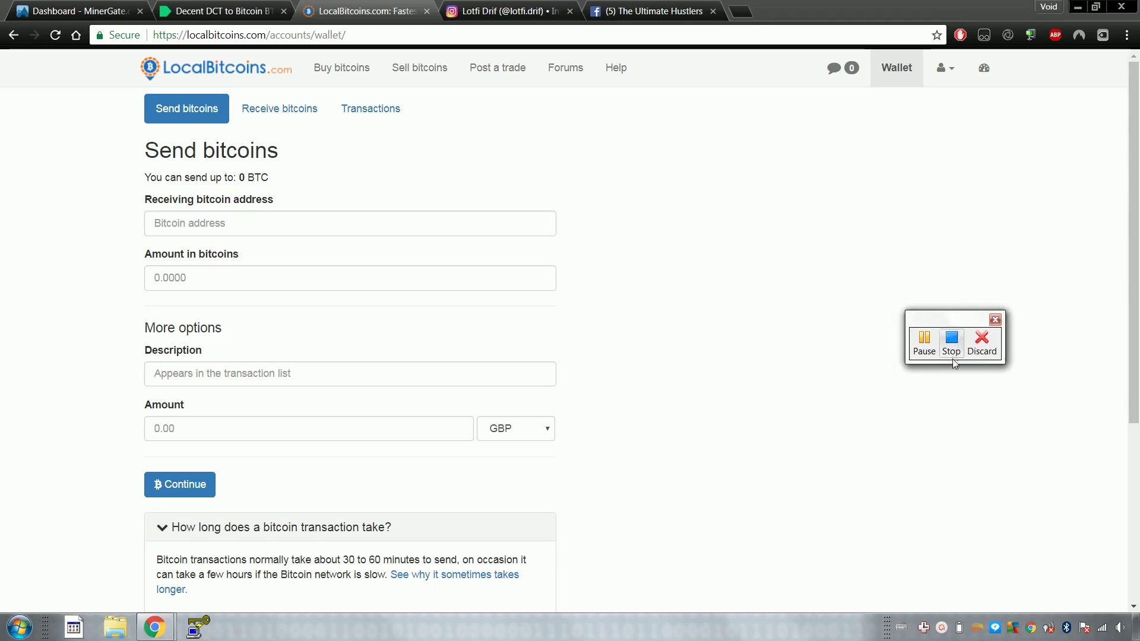